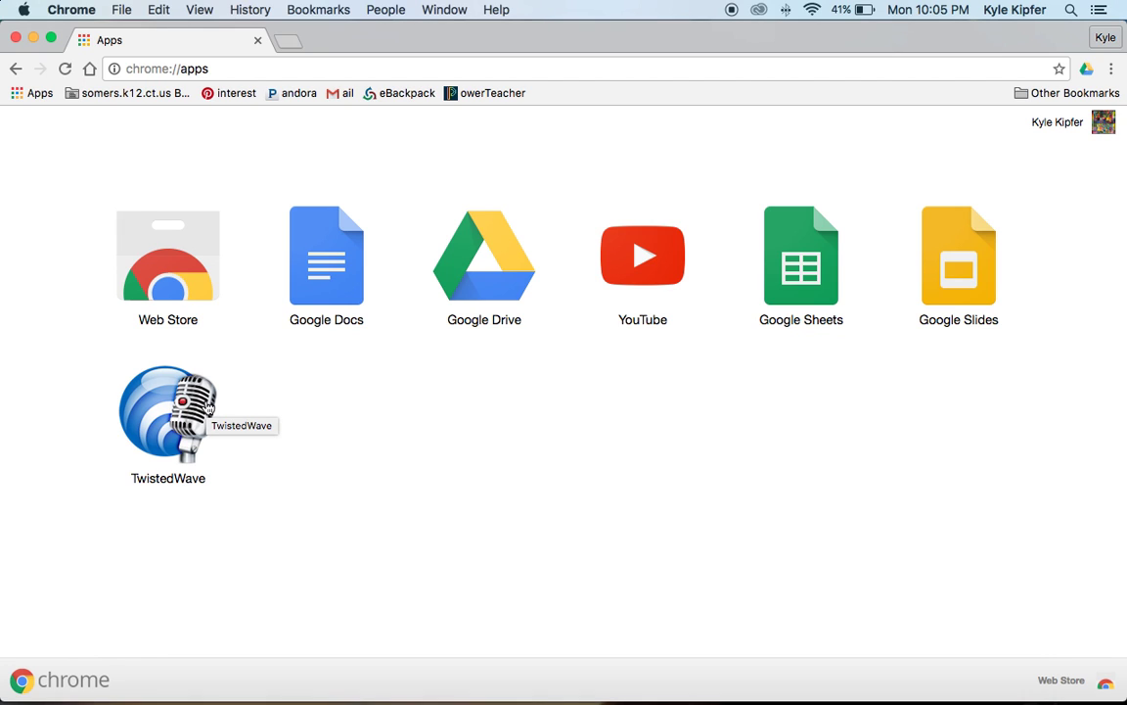
Switch to Animate's blink_demoCC.fla and run and close a test movie of the blinking character
mouse_move(548, 685)
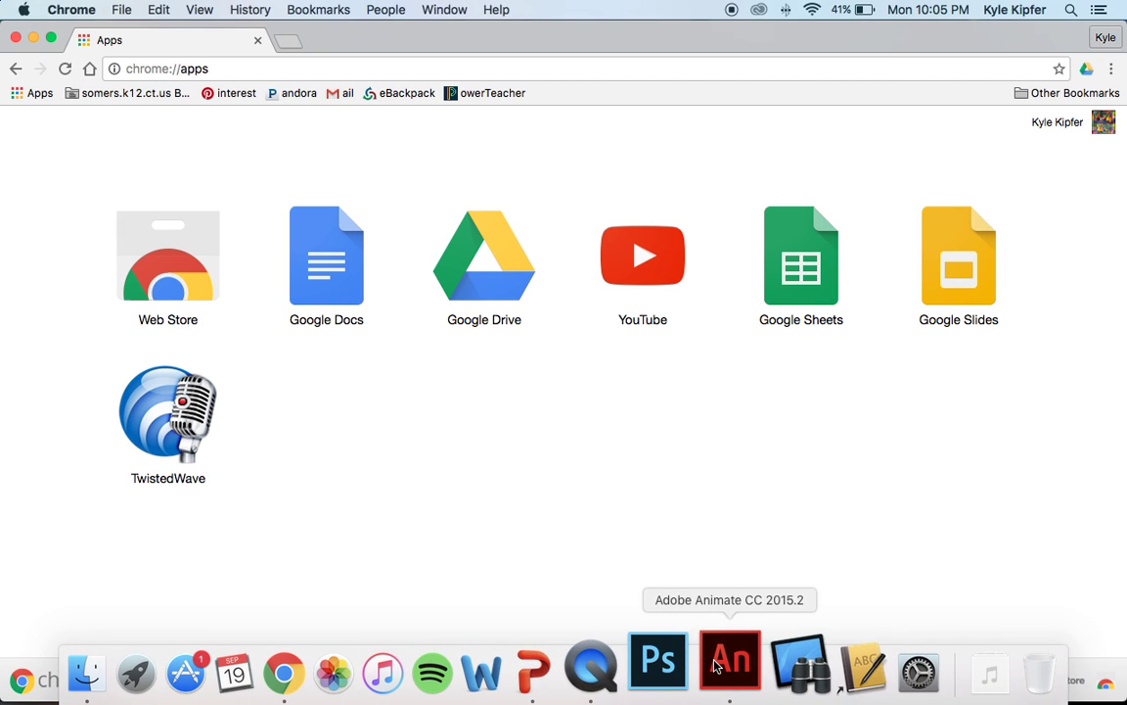
left_click(717, 666)
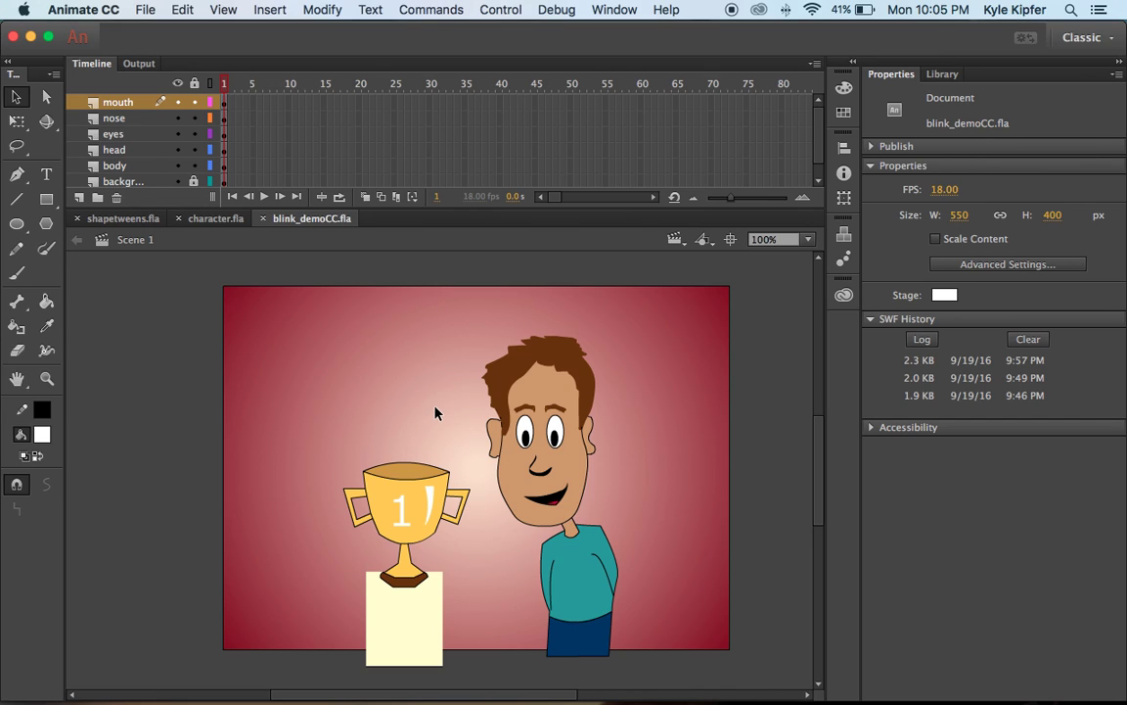
key("super+Return")
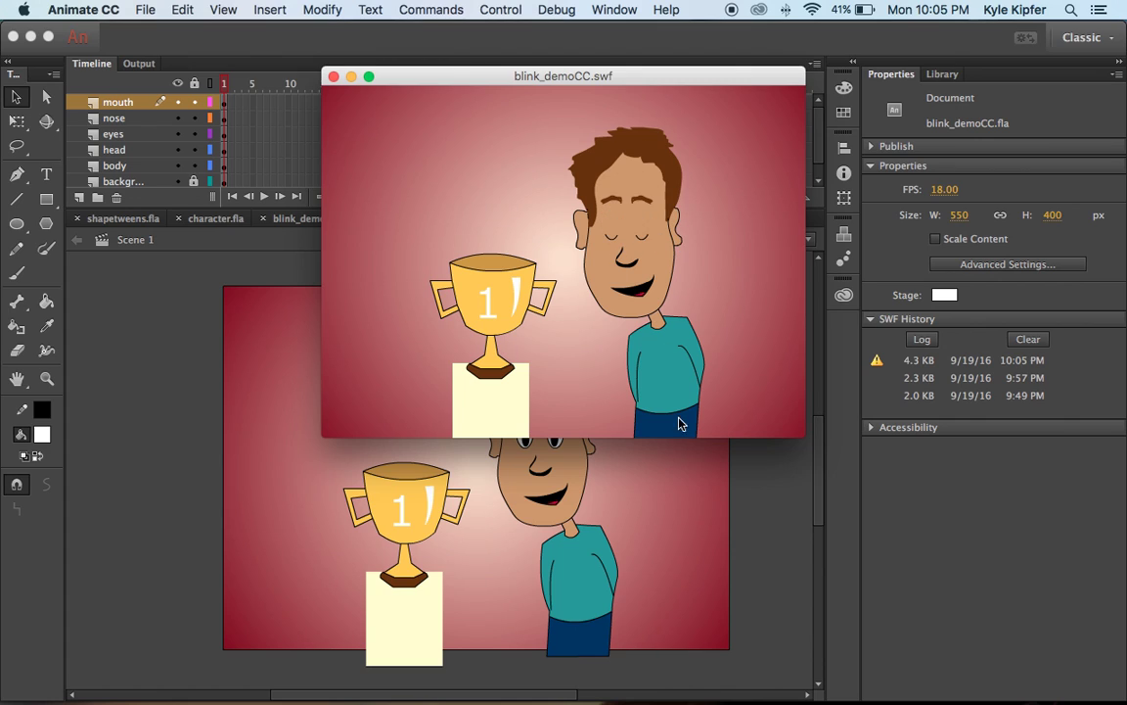
left_click(333, 77)
Open TwistedWave Online in Chrome and sign in with the autofilled account credentials
mouse_move(430, 700)
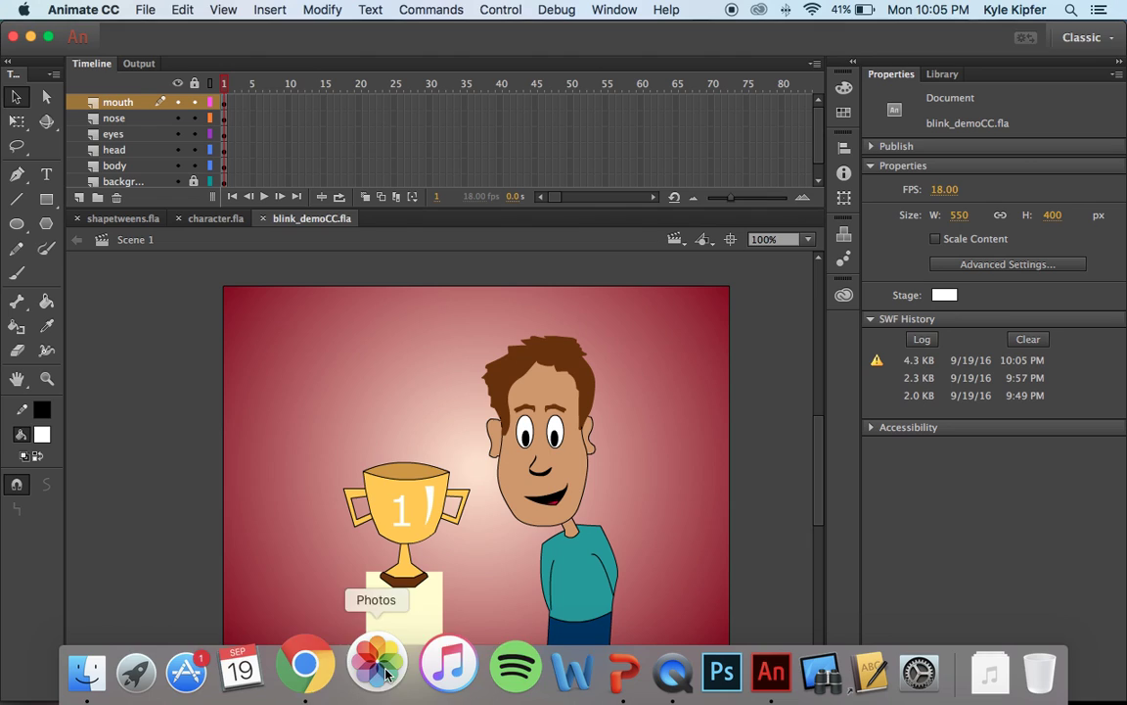
left_click(329, 664)
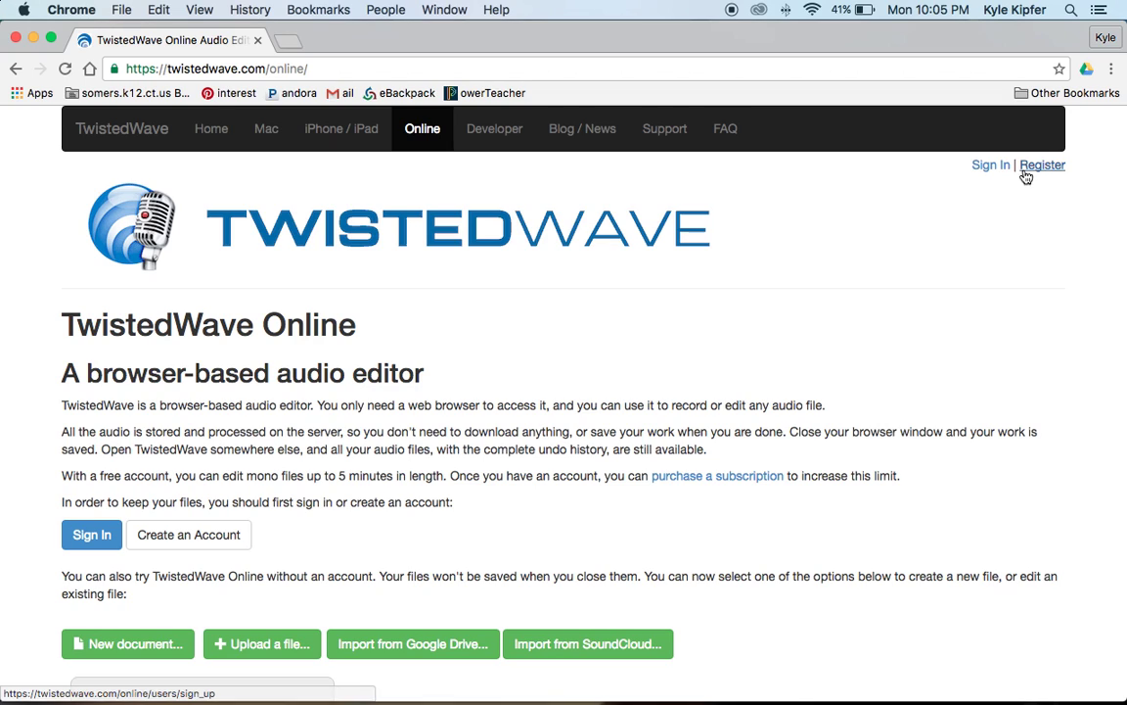
left_click(990, 165)
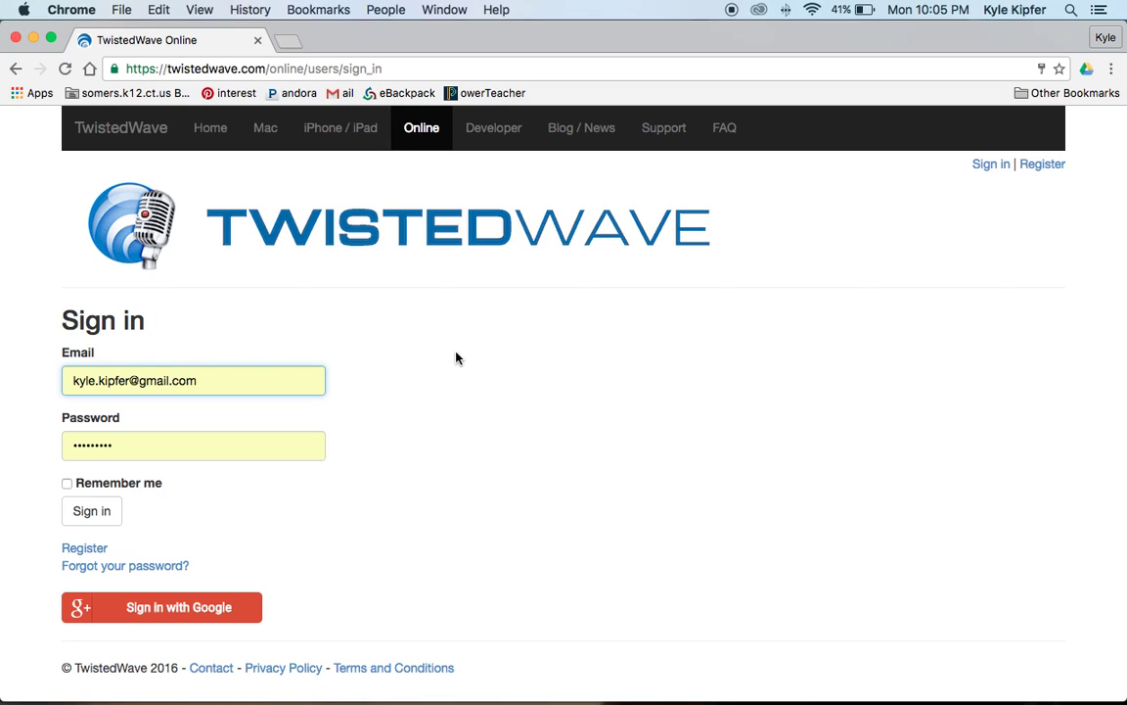
left_click(111, 513)
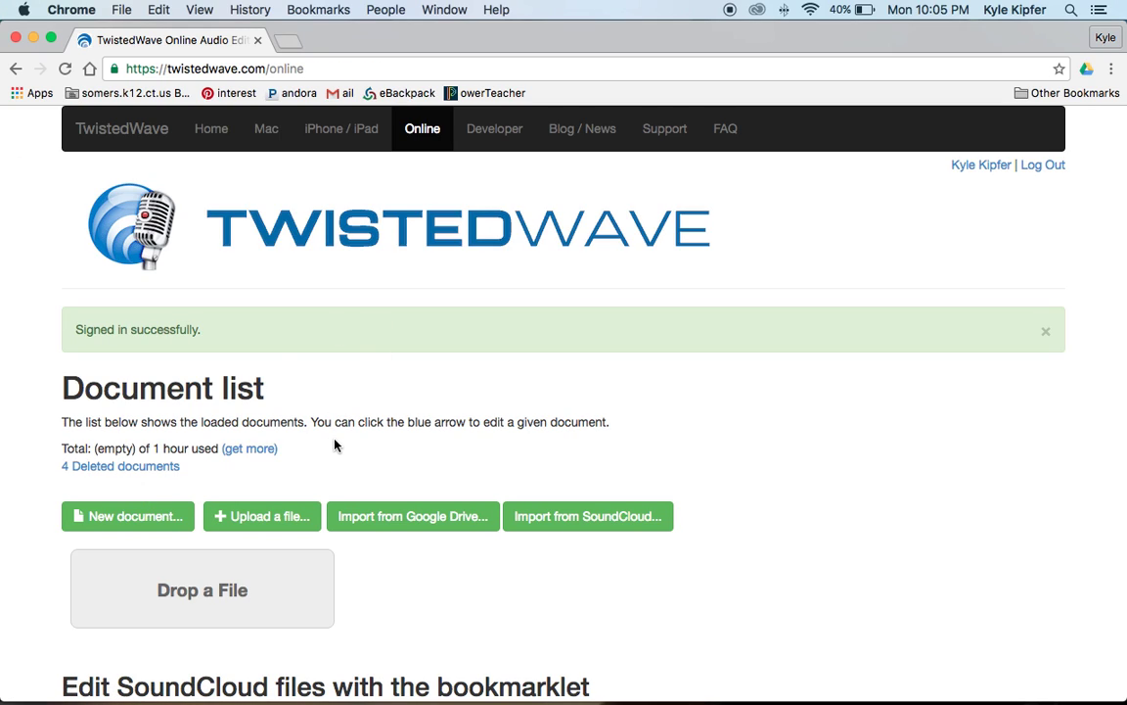
Create a new untitled document, enlarge the editor, and record about four seconds of voice
left_click(142, 517)
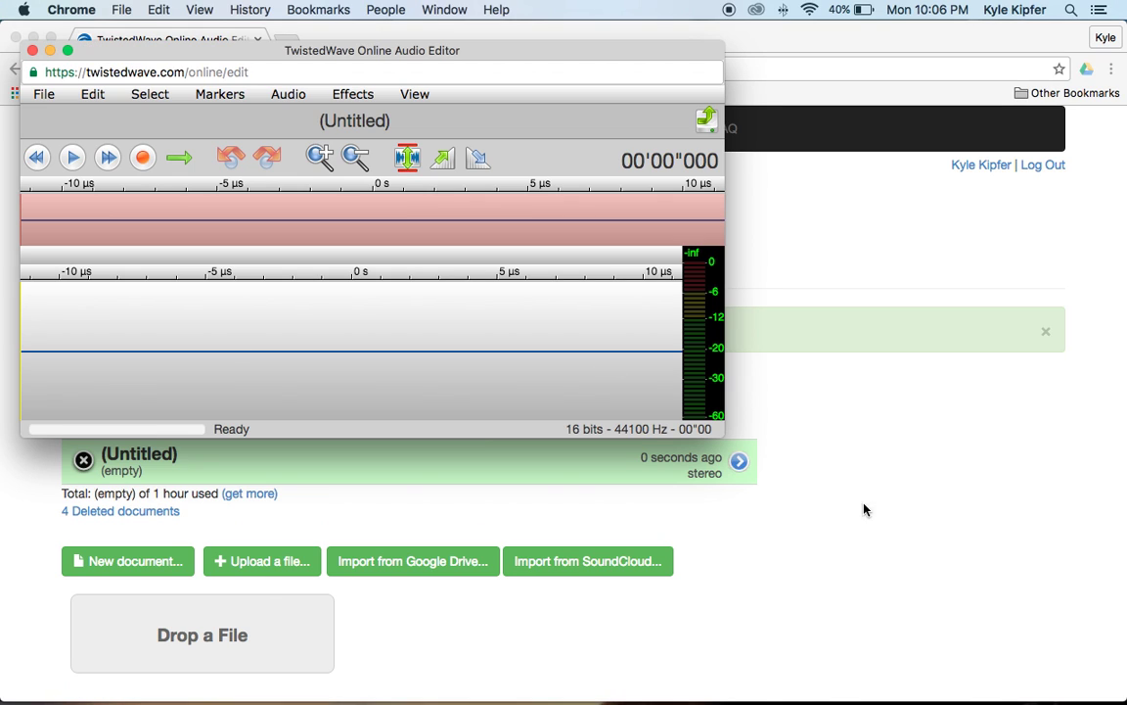
left_click_drag(721, 432, 1108, 662)
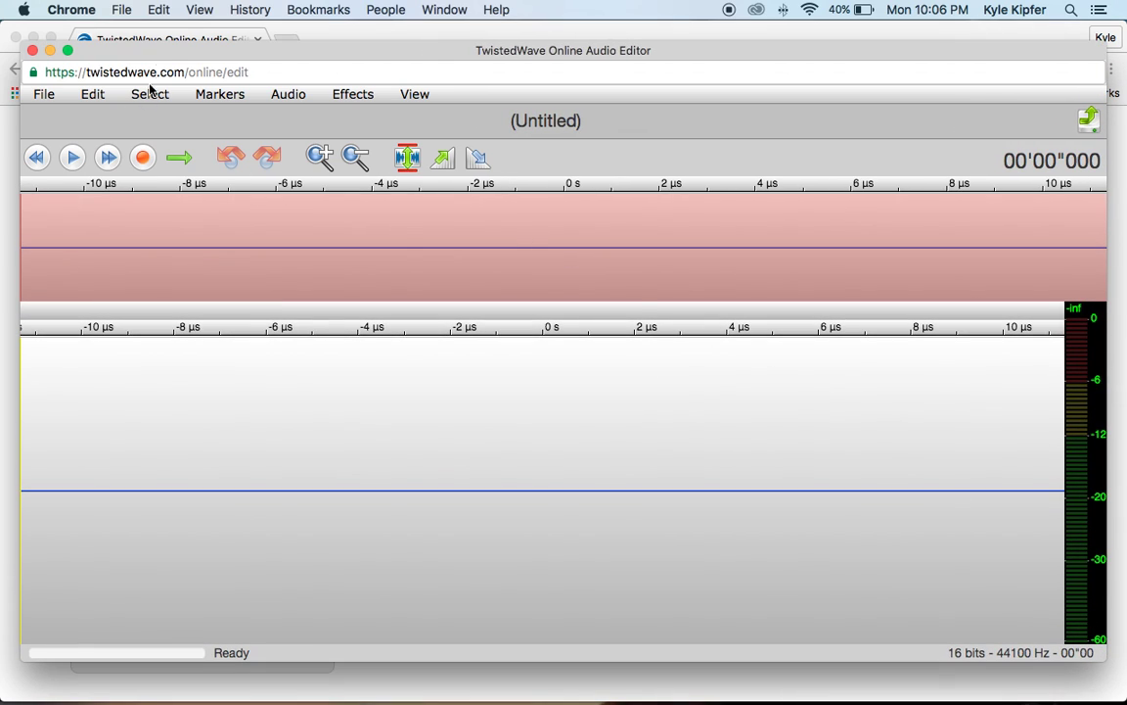
left_click_drag(157, 53, 145, 40)
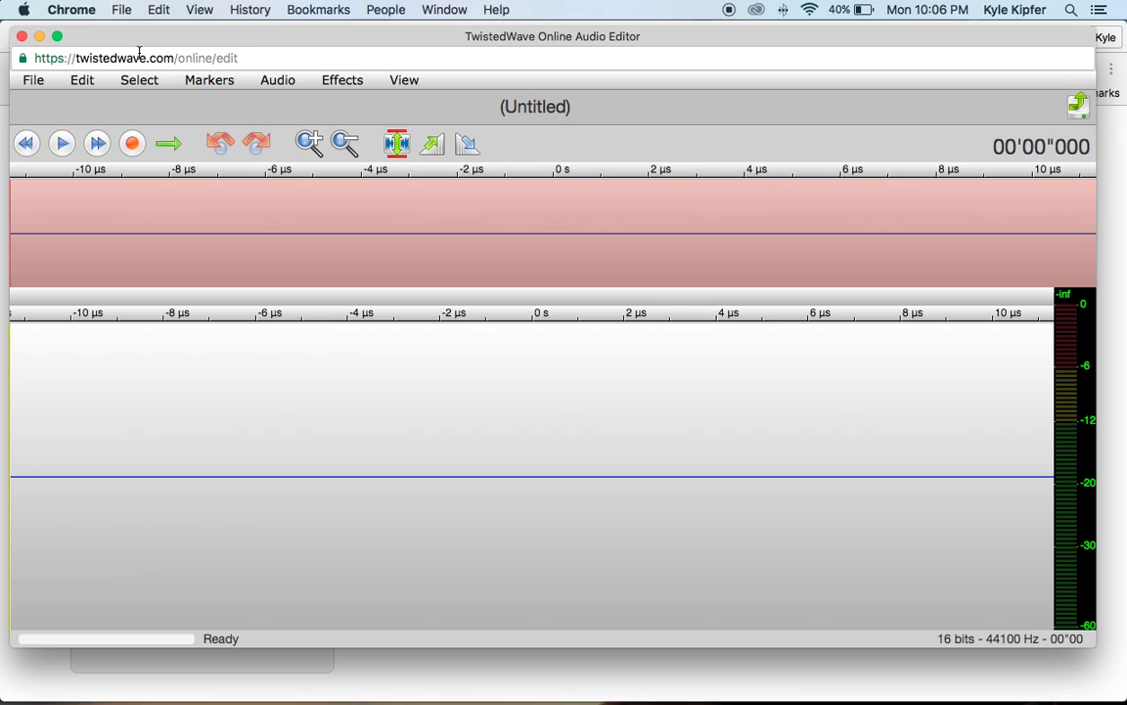
left_click(132, 144)
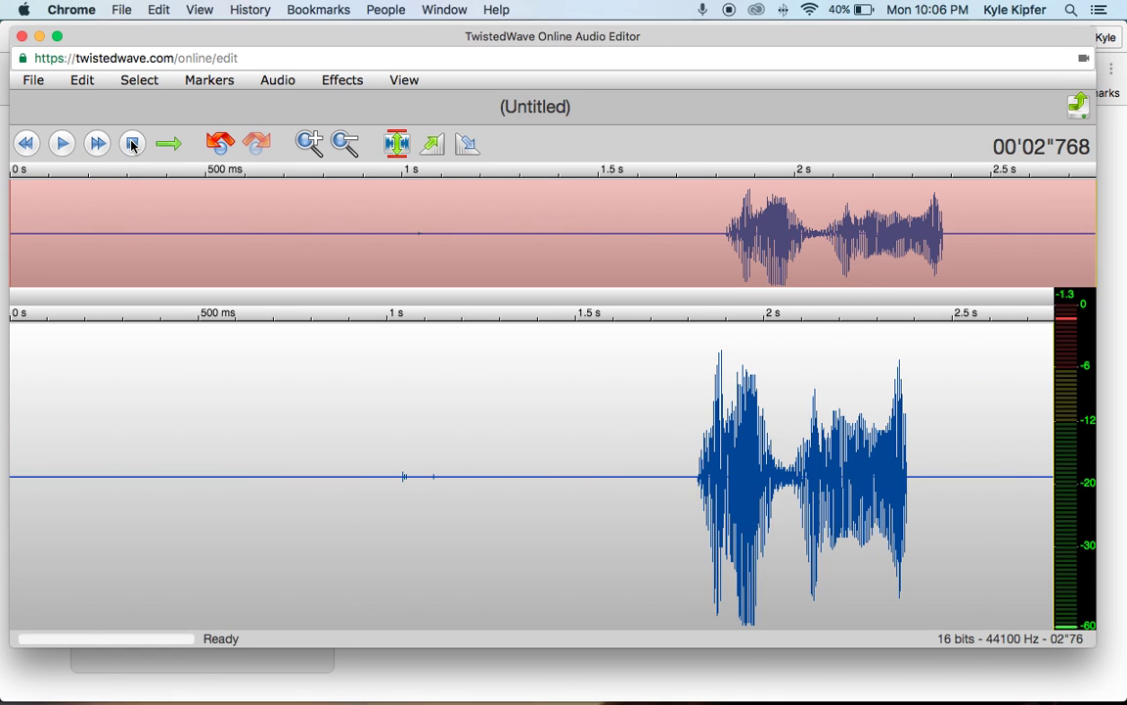
left_click(132, 144)
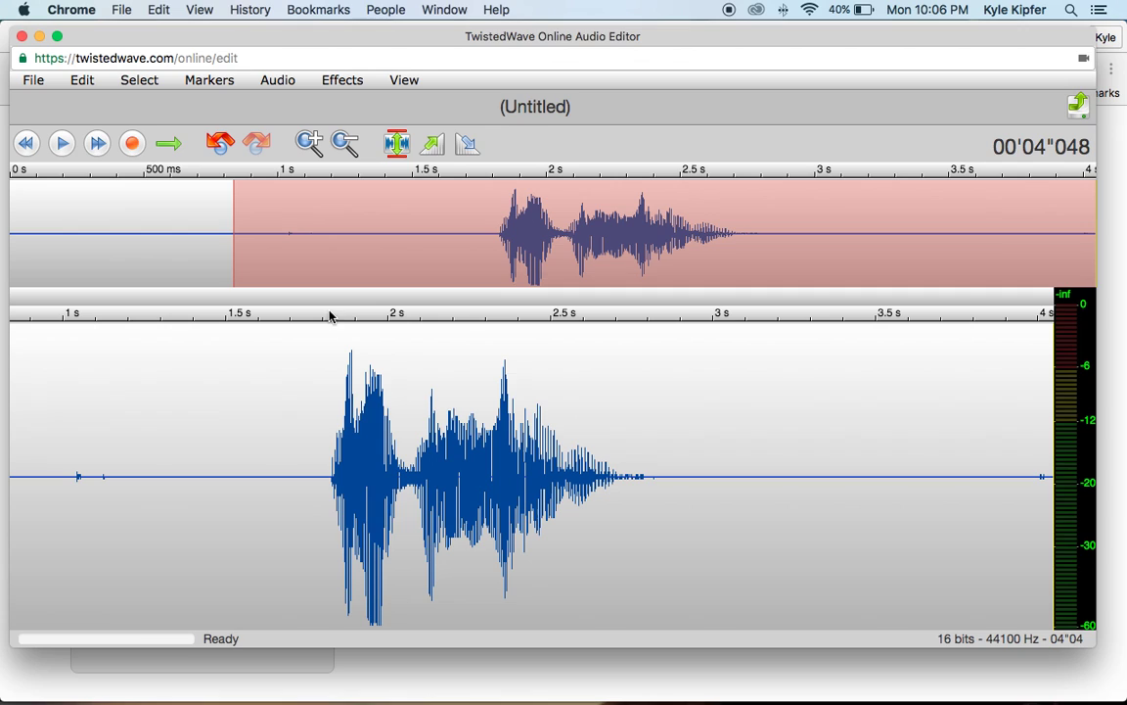
Delete the leading silence from the start of the recording up to the first sound
scroll(237, 457, "left", 3)
left_click(236, 457)
left_click(487, 453)
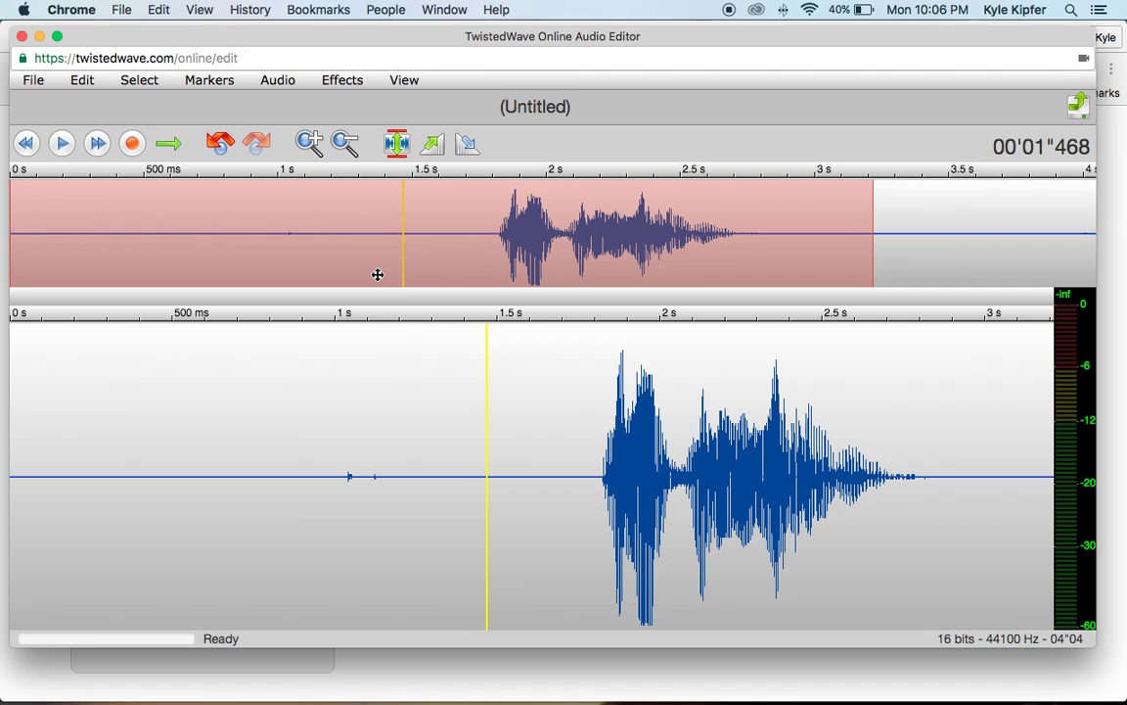
left_click(516, 463)
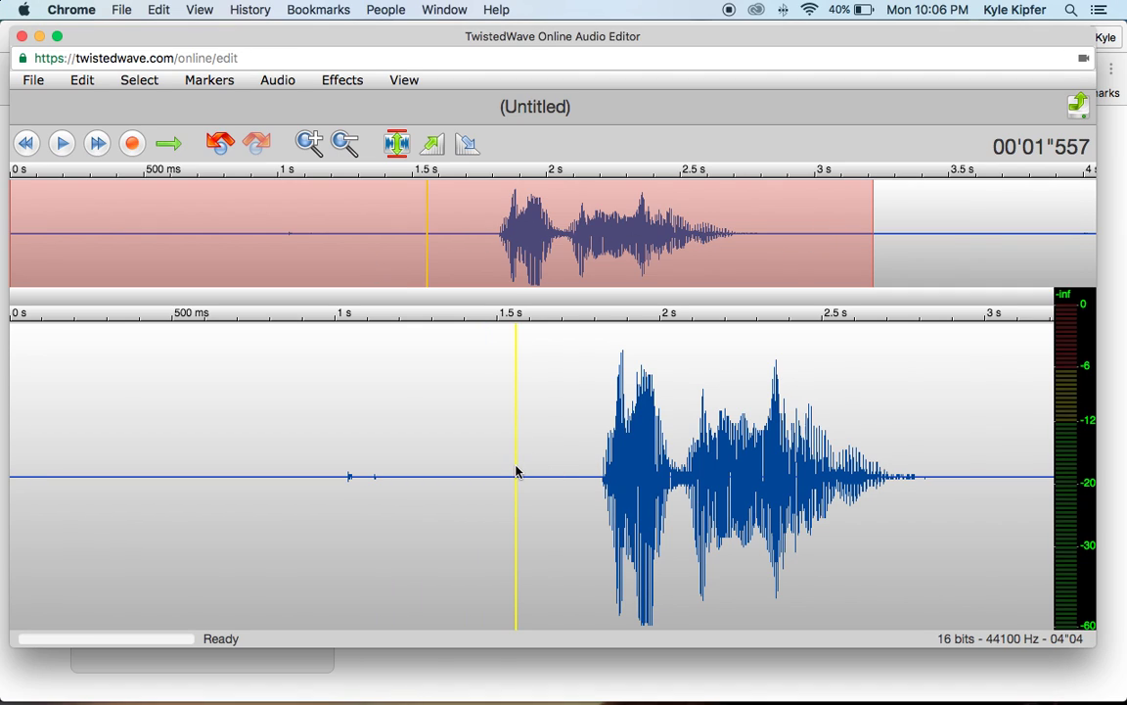
left_click_drag(517, 468, 2, 445)
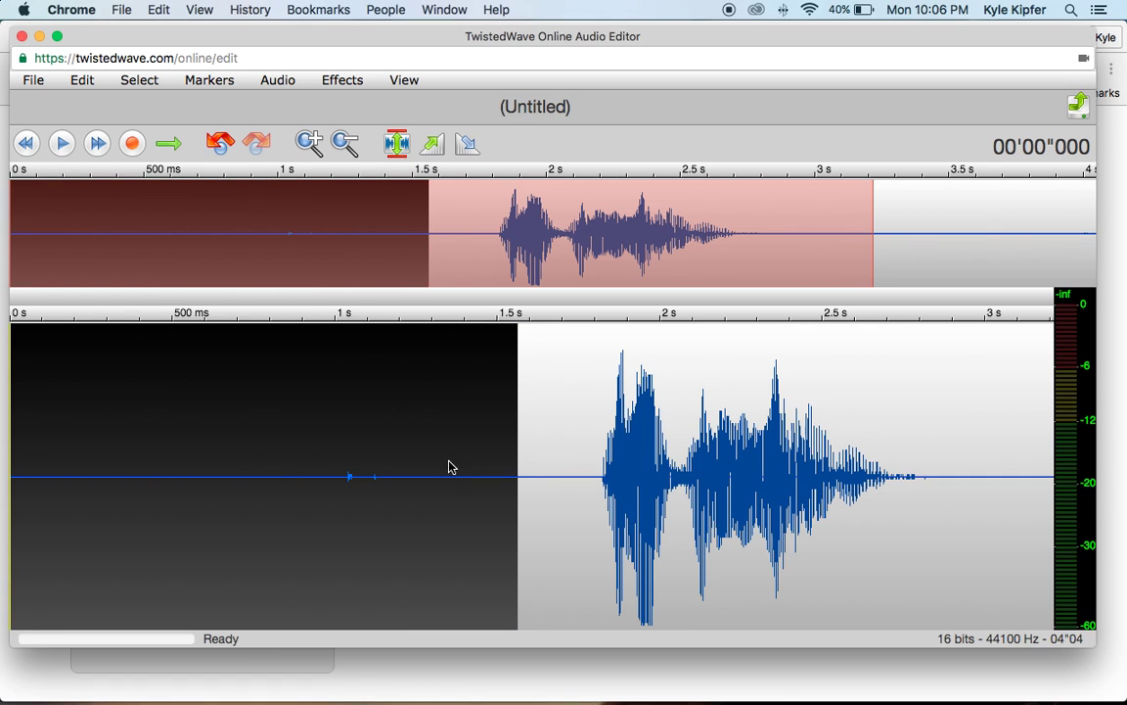
key("Delete")
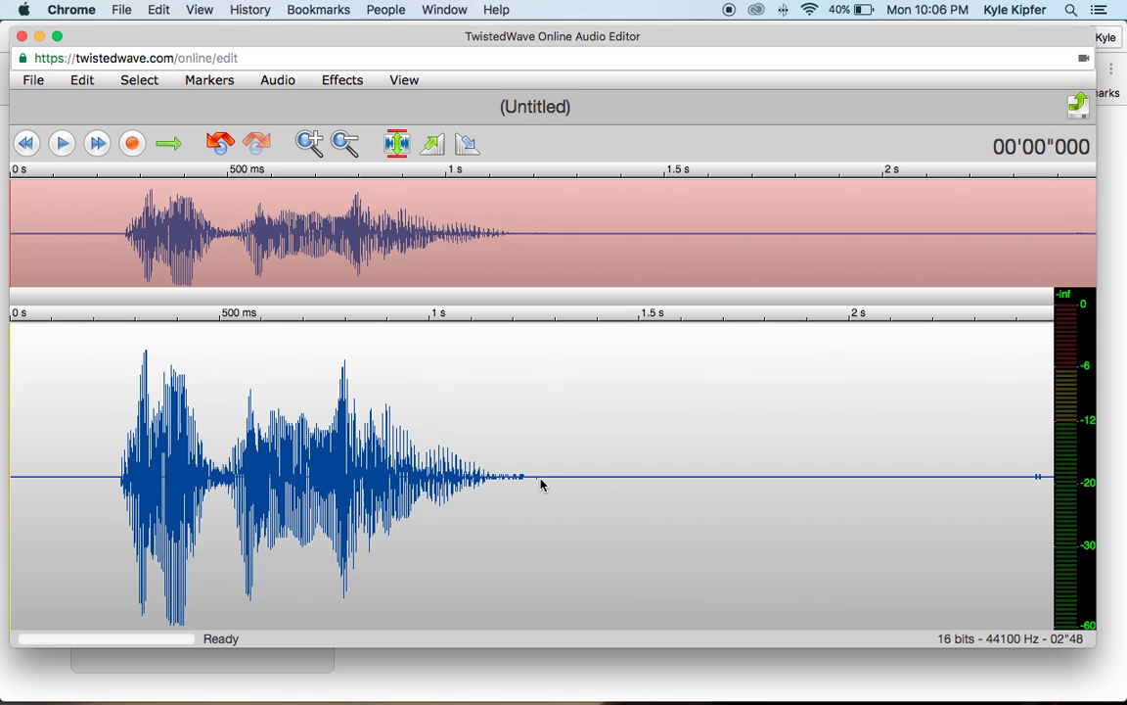
Delete the trailing silence to the end of the file and play the clip back
left_click_drag(541, 482, 1052, 484)
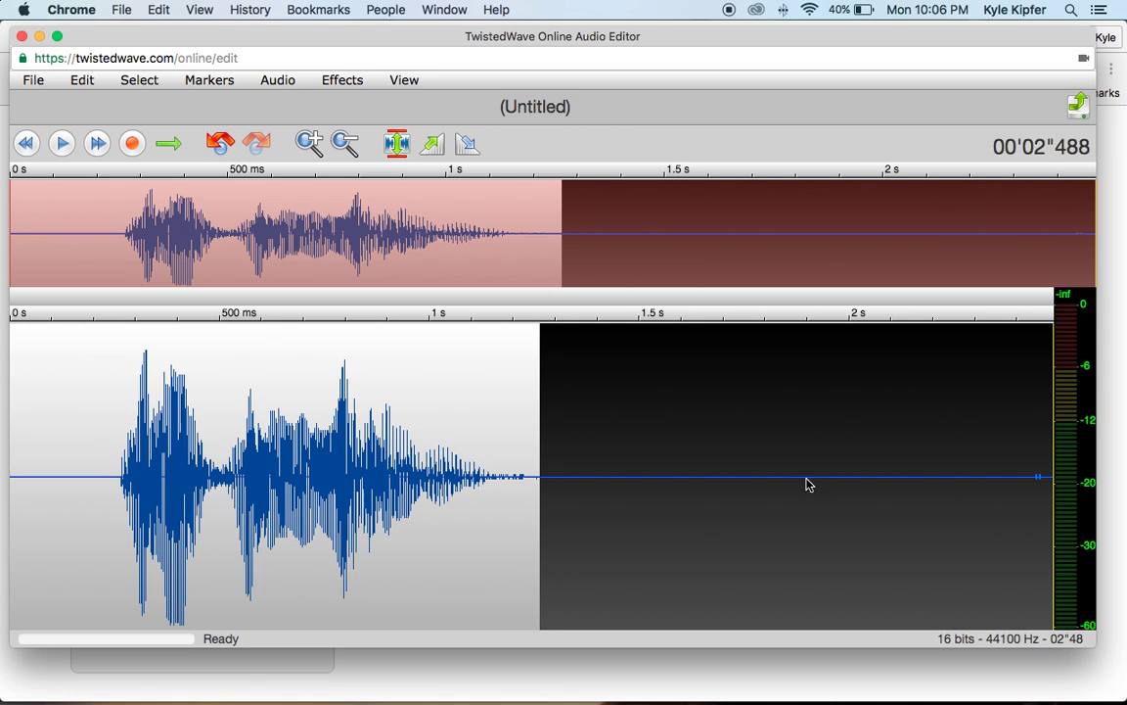
key("Delete")
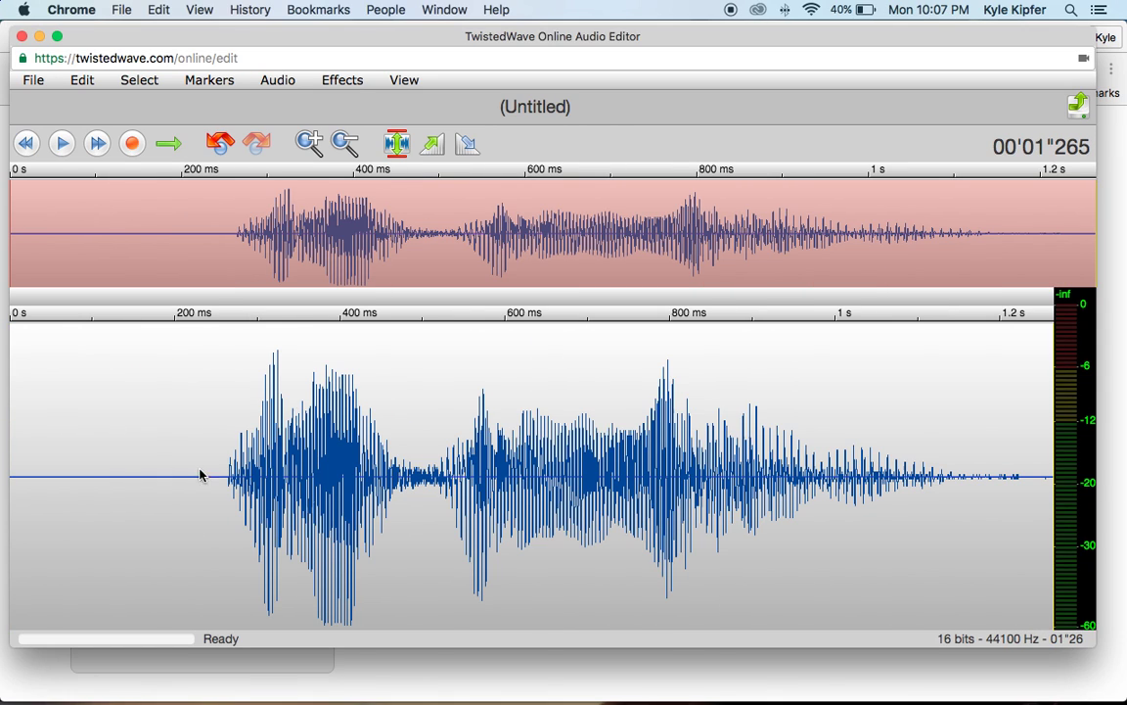
left_click(26, 480)
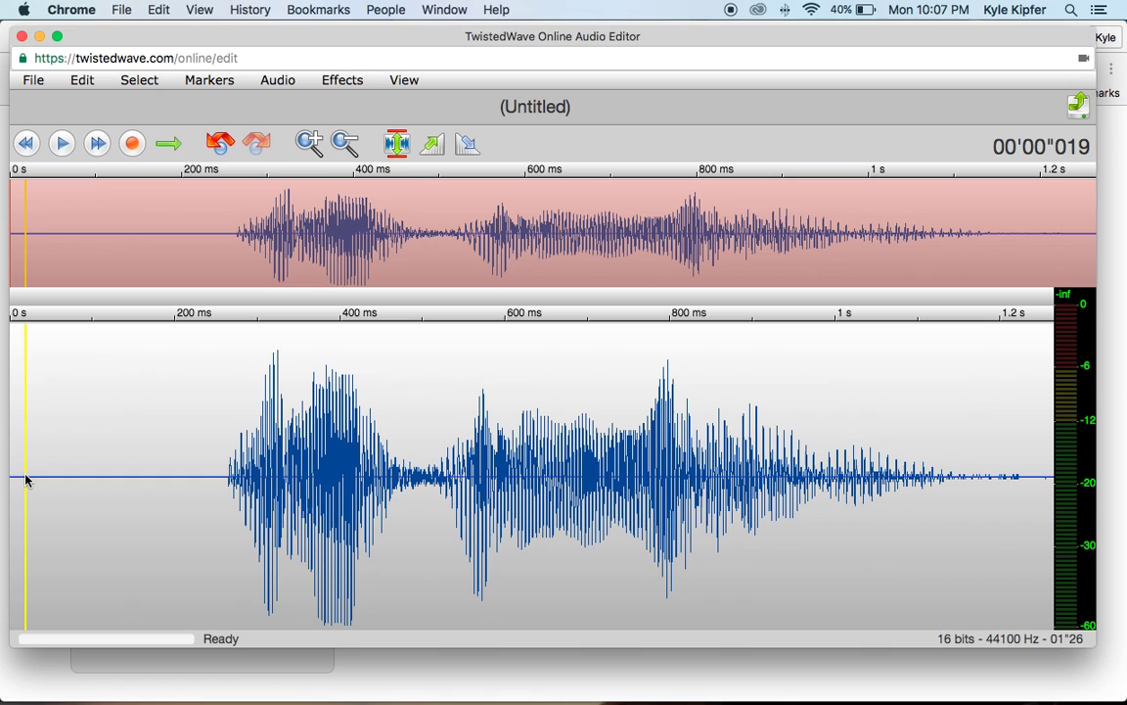
left_click(59, 145)
Remove the remaining 200 ms of lead-in silence, leaving about 1.06 seconds, and replay
left_click_drag(172, 480, 1, 476)
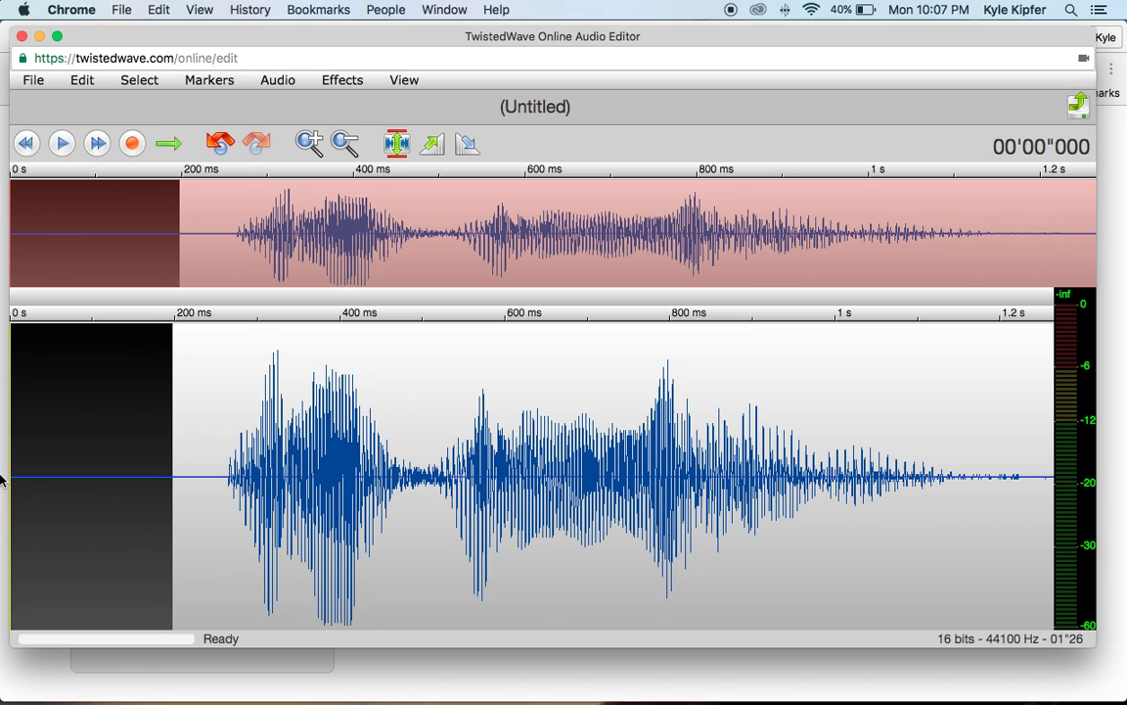
key("Delete")
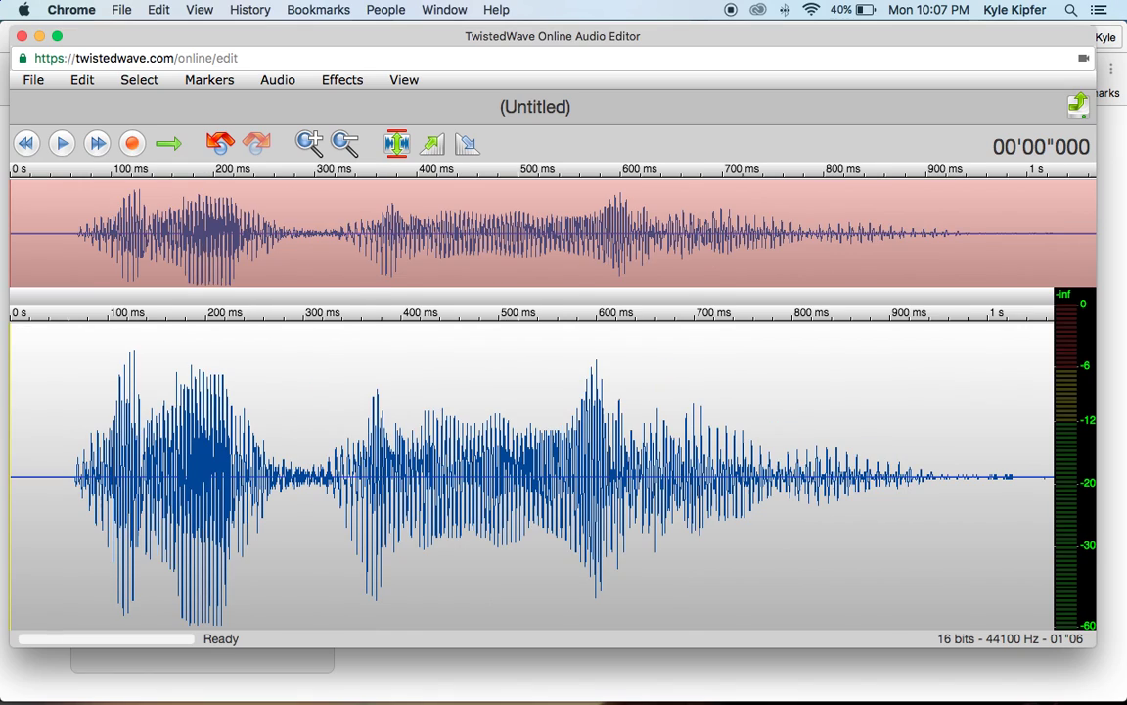
left_click(61, 143)
Send the clip to Google Drive as a 128 kbps MP3 and close the editor
left_click(48, 80)
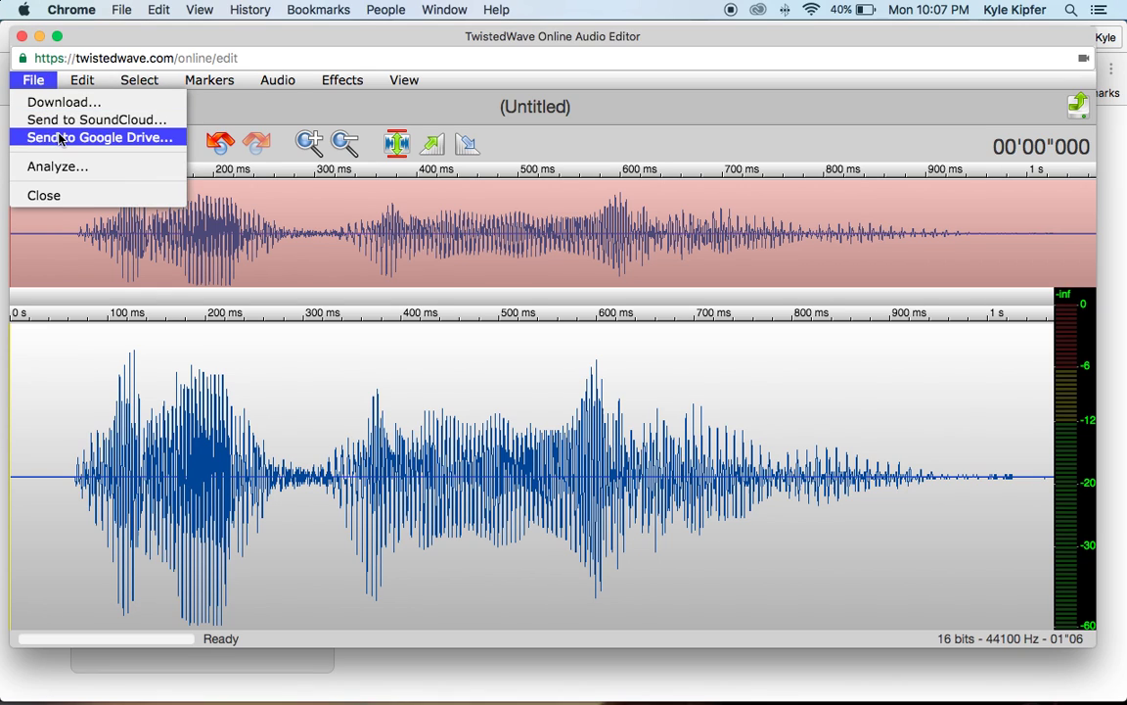
left_click(145, 139)
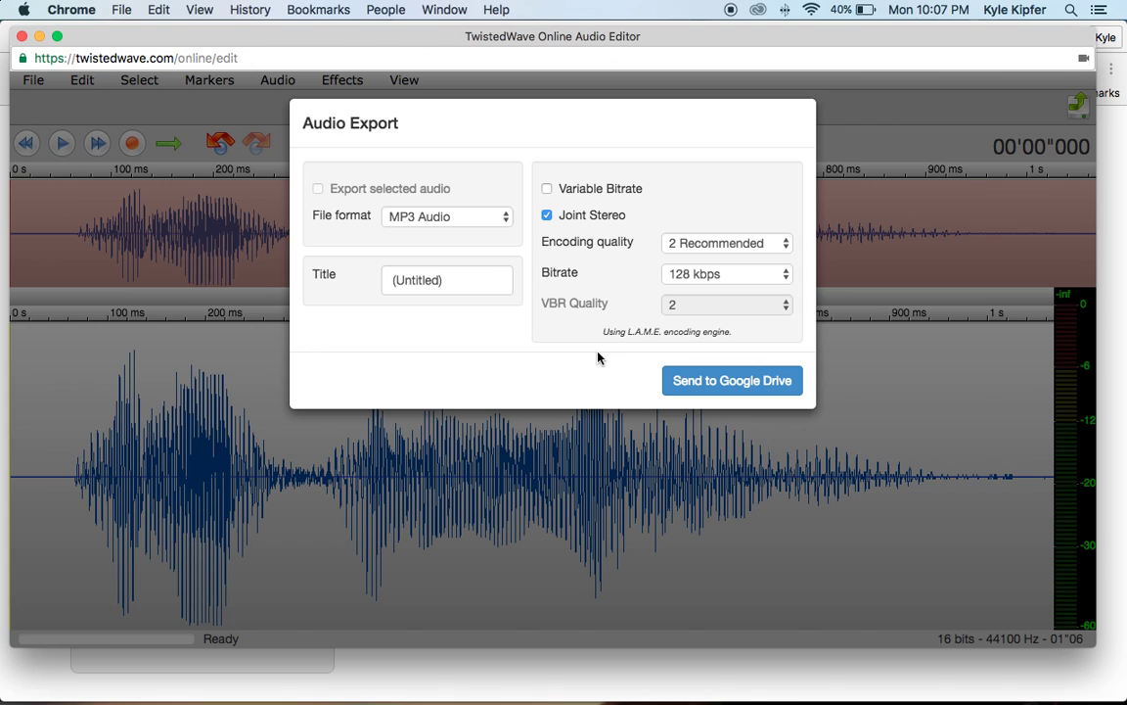
left_click(759, 382)
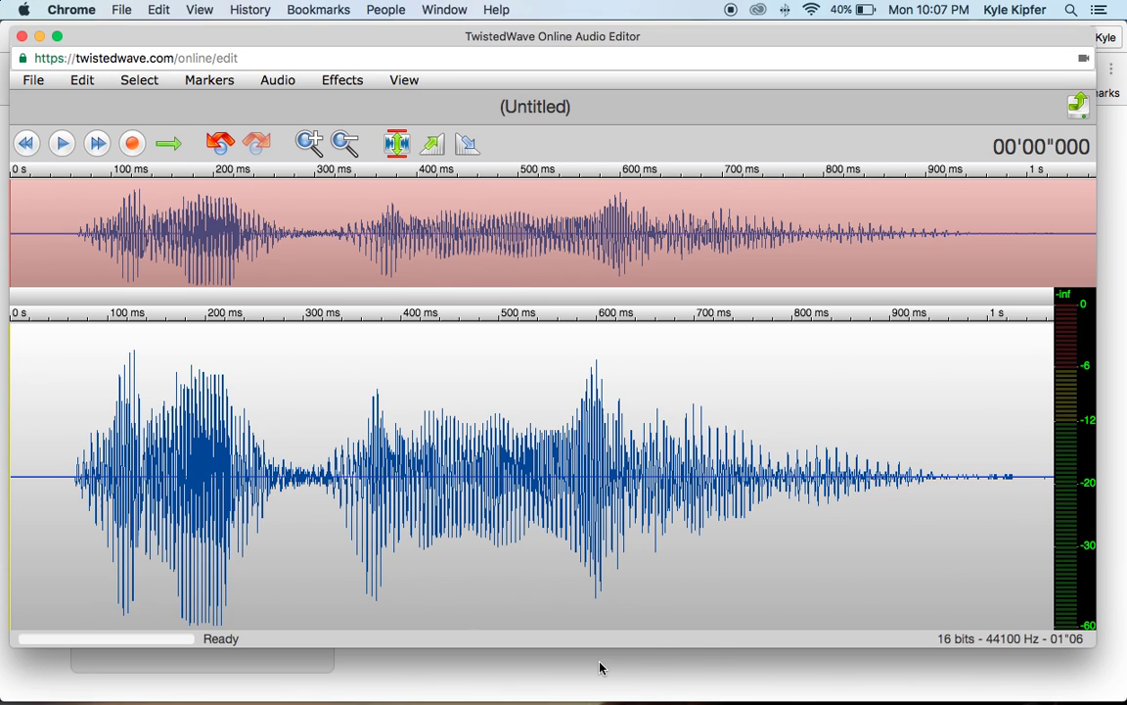
key("super+w")
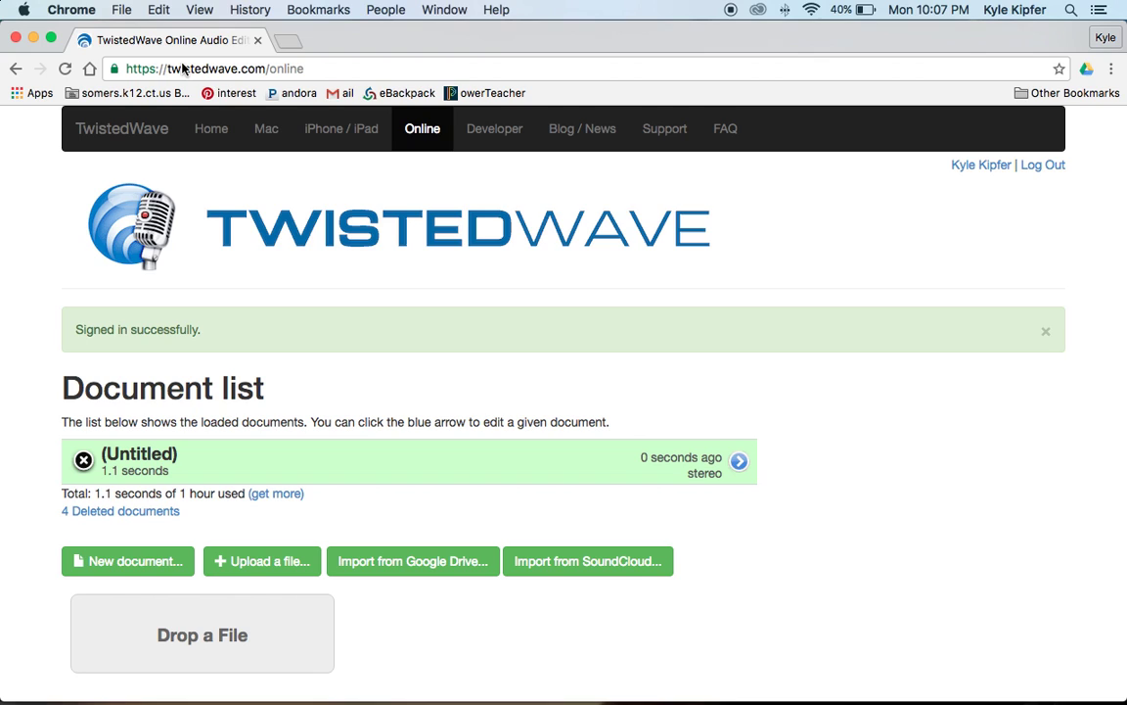
Open Google Drive, preview (Untitled).mp3, and download it to the computer
left_click(338, 93)
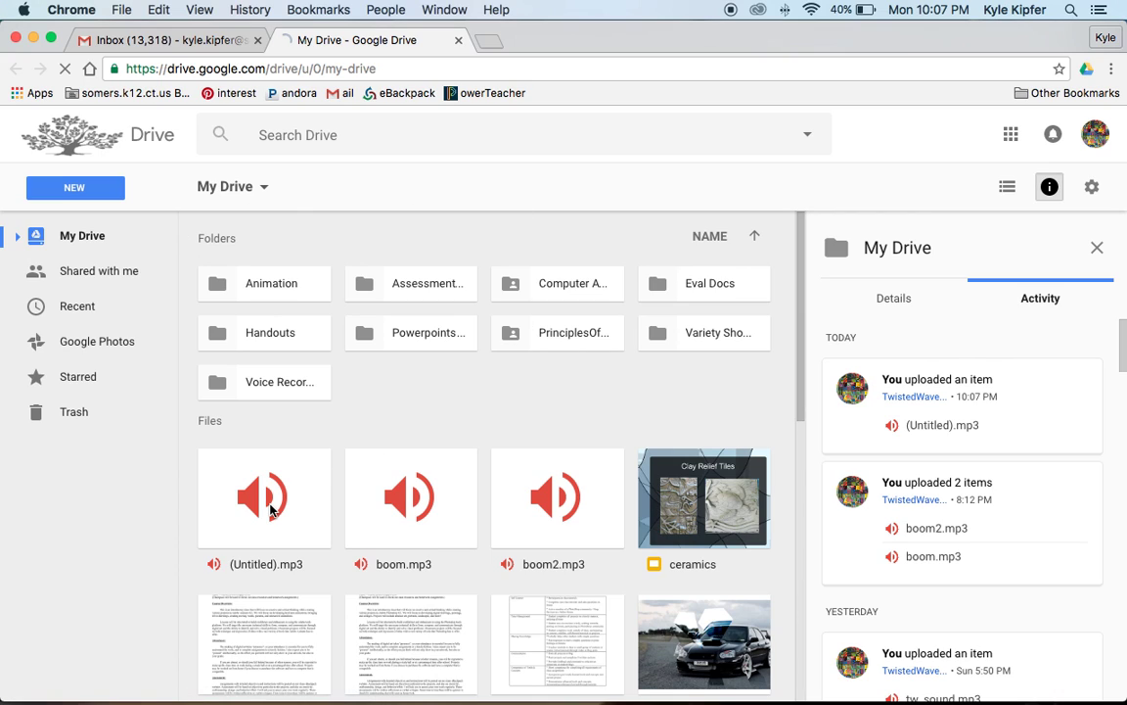
left_click(271, 508)
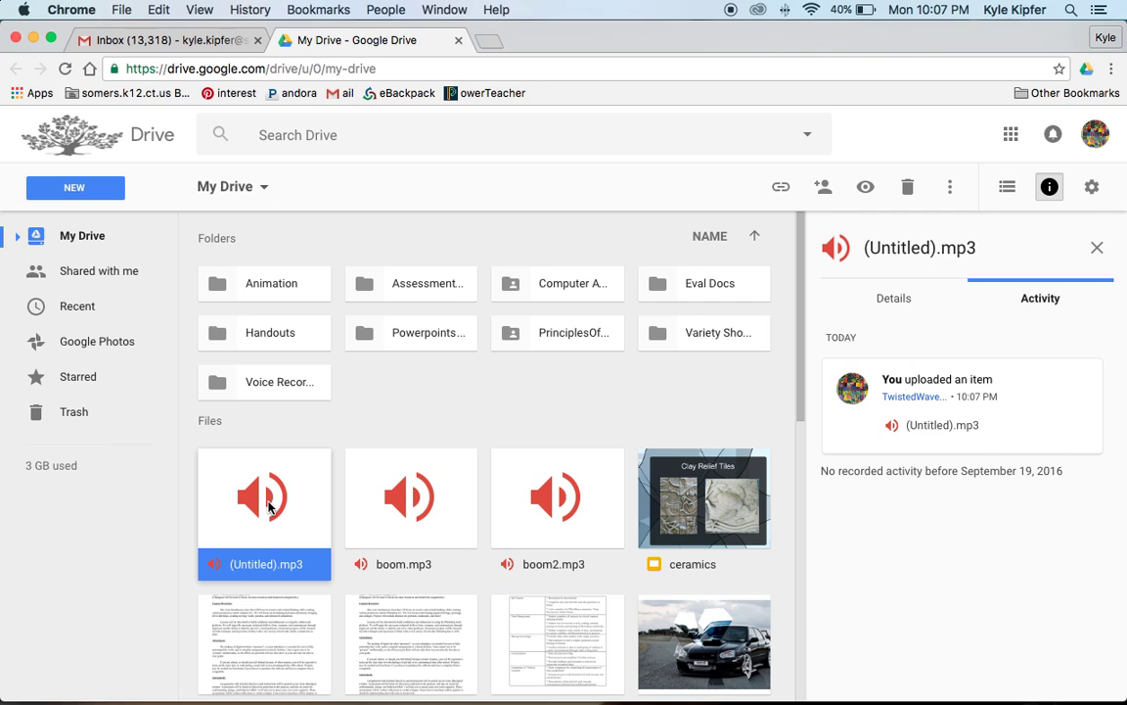
double_click(271, 508)
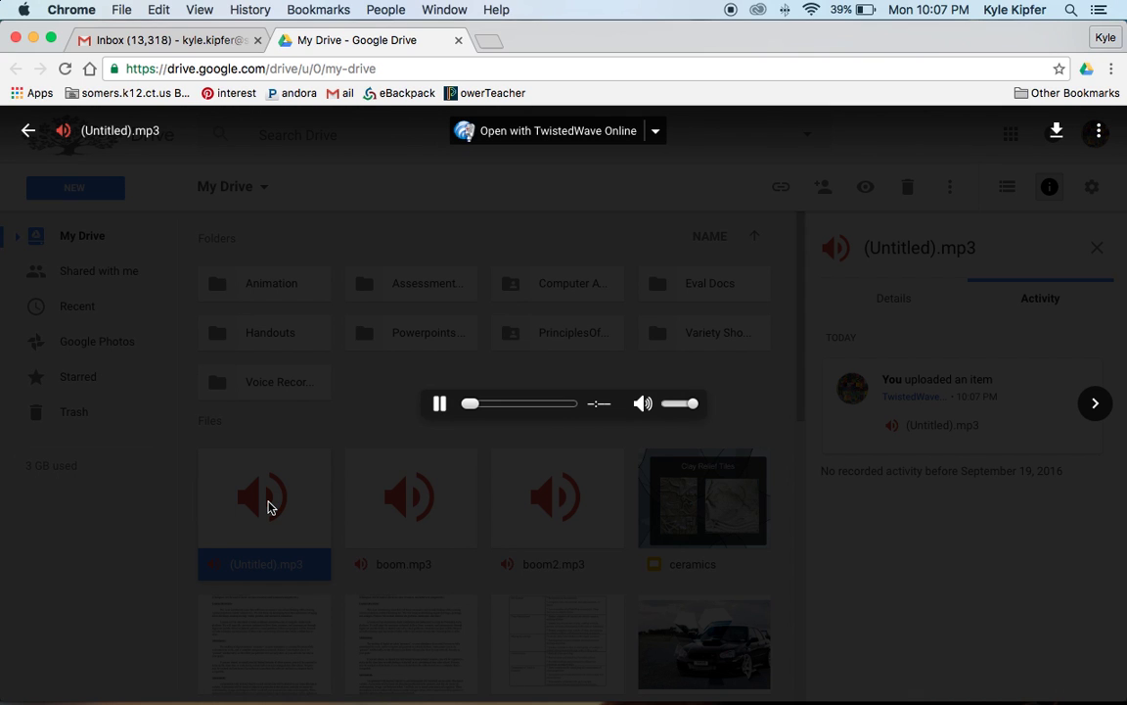
left_click(1057, 133)
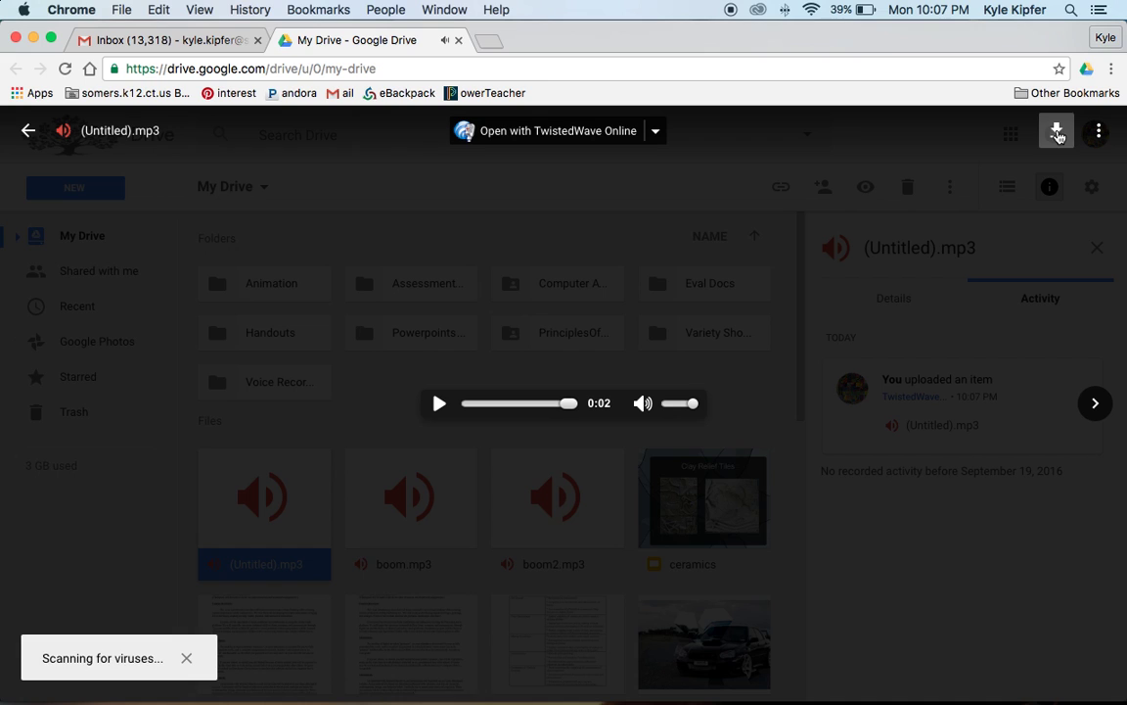
mouse_move(323, 694)
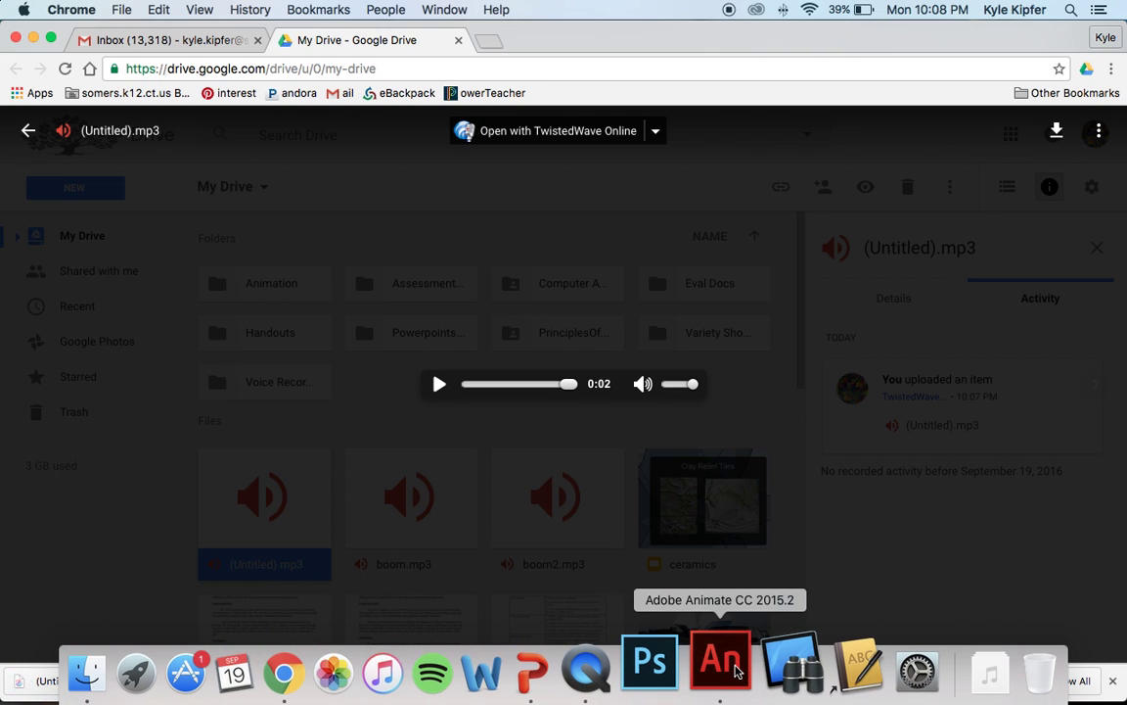
Back in Animate, select the mouth shape on the mouth layer and zoom in on it
left_click(721, 666)
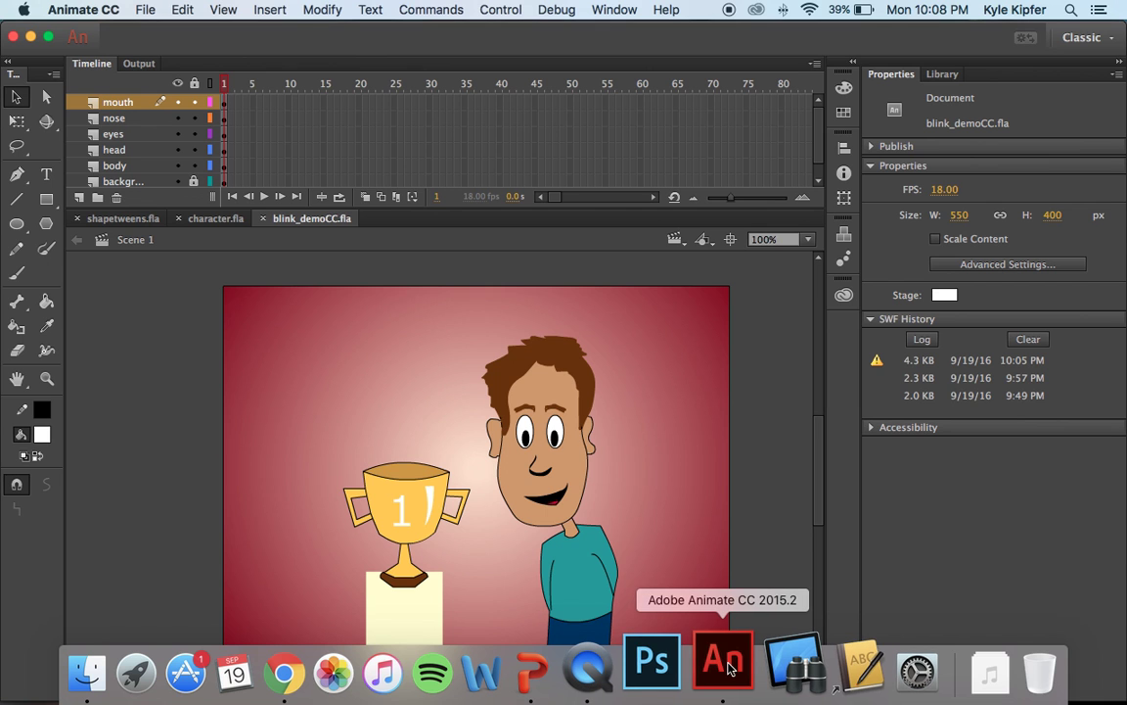
left_click(225, 104)
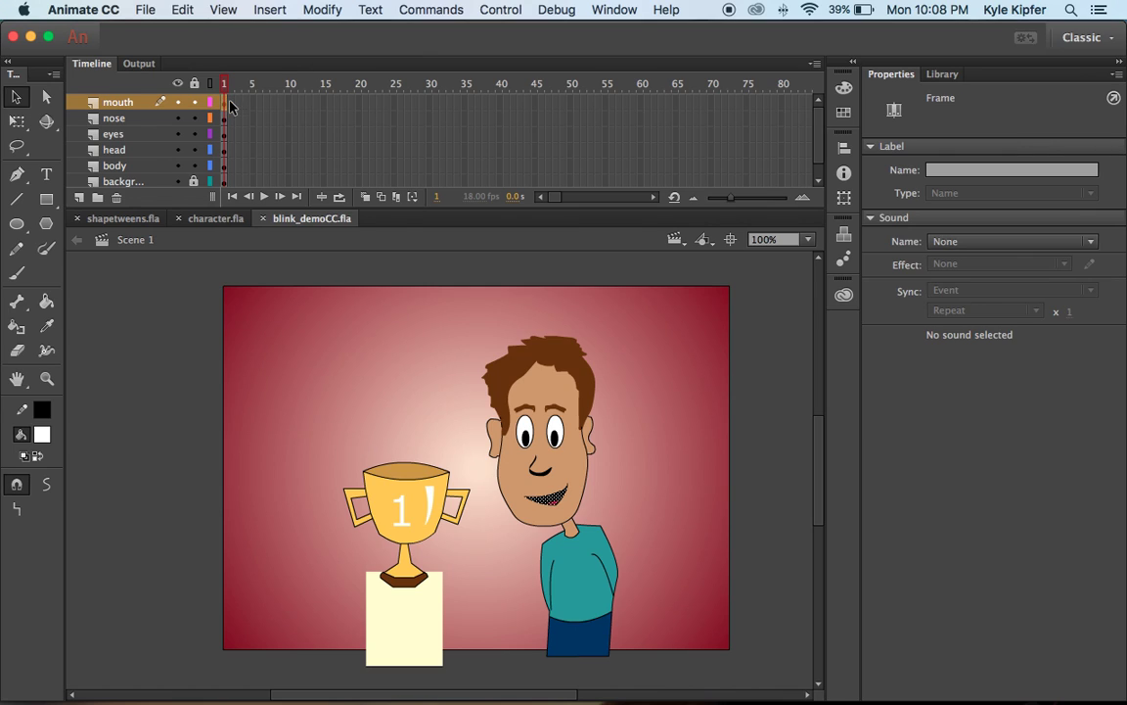
left_click(567, 519)
key("z")
left_click(565, 517)
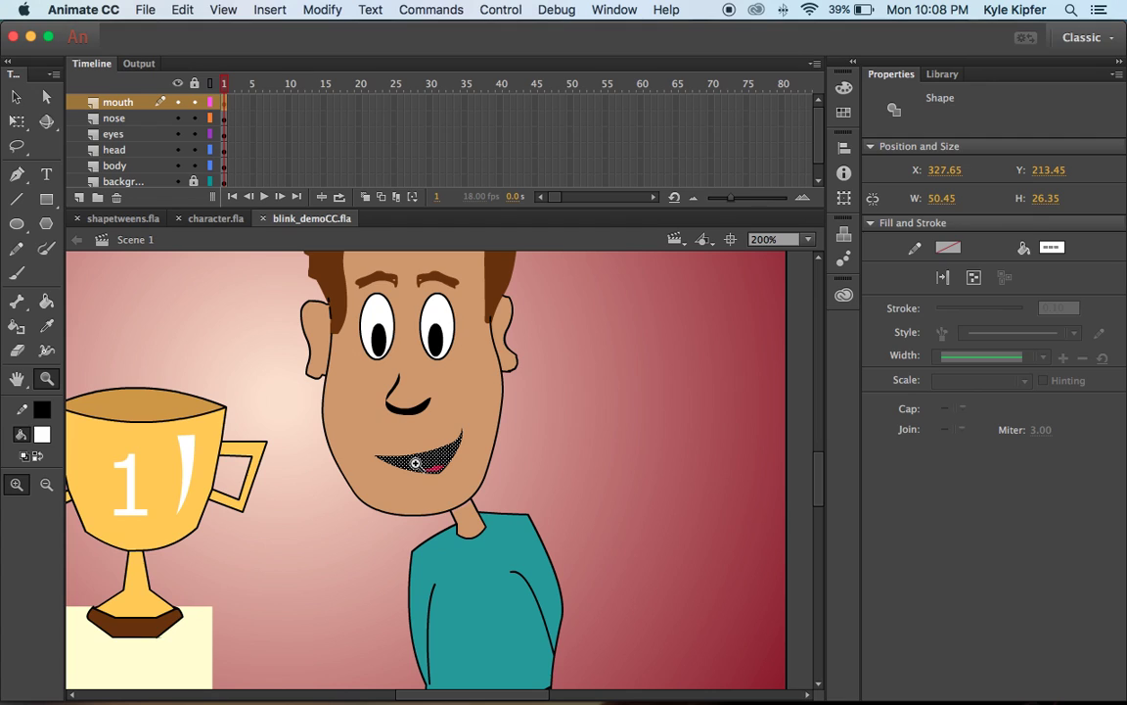
Convert the mouth to a Graphic symbol named 'mouth' and open it for editing
key("F8")
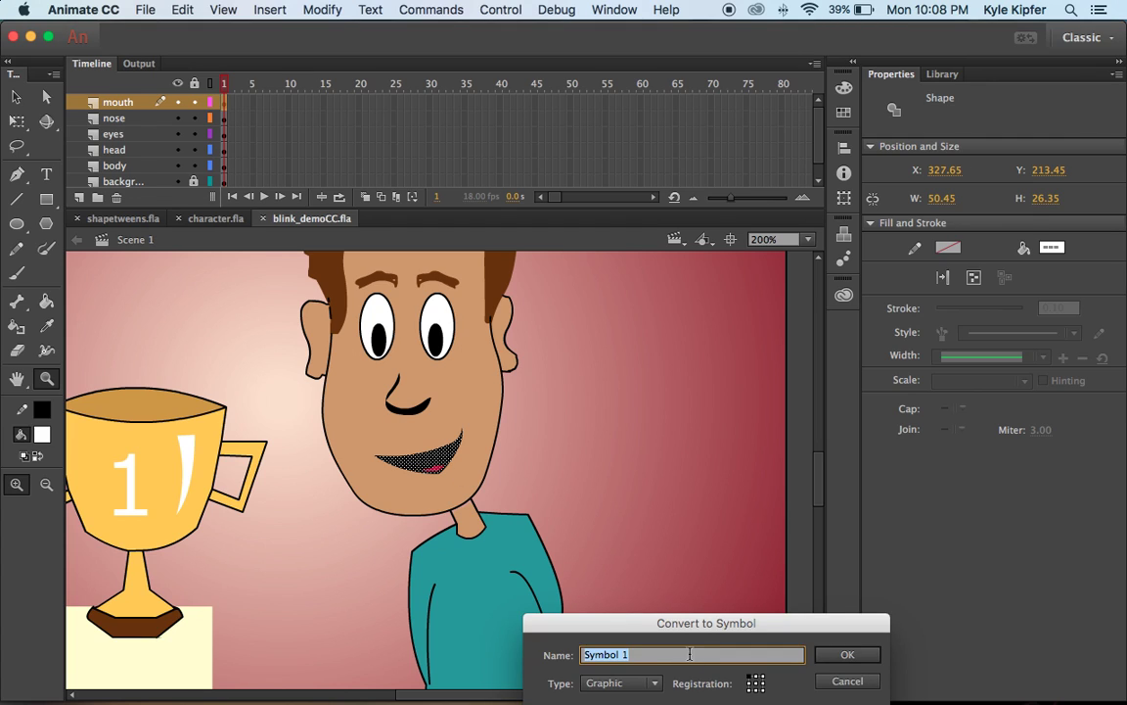
left_click_drag(646, 628, 674, 387)
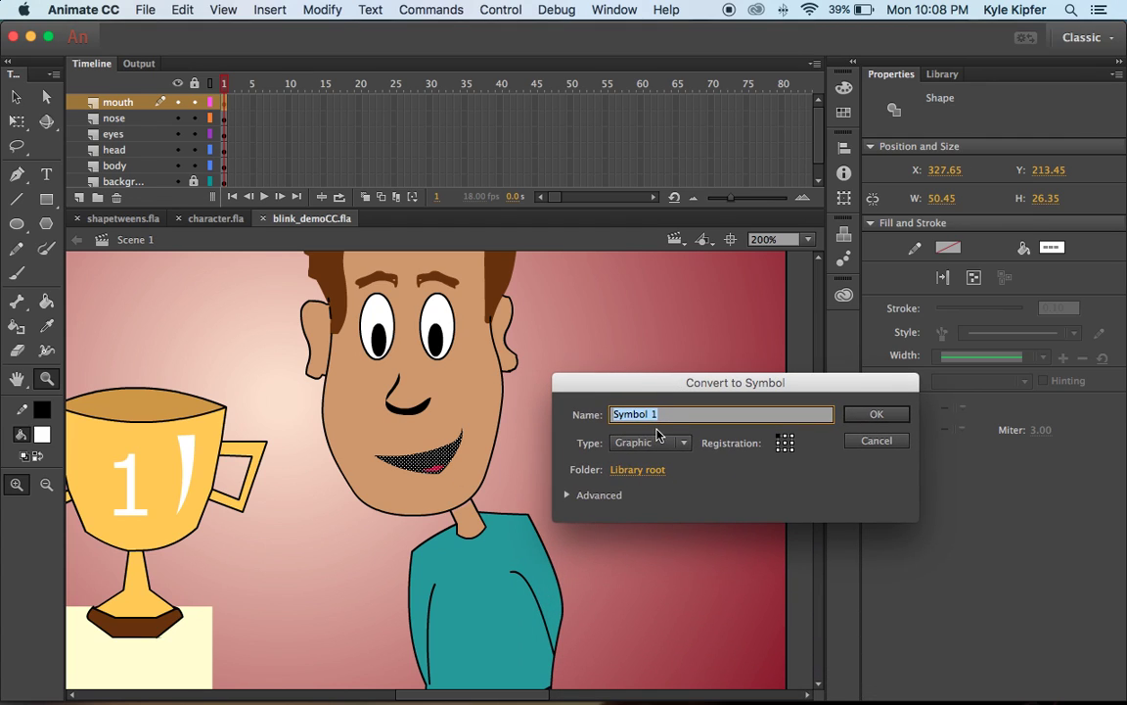
type("mouth")
key("Return")
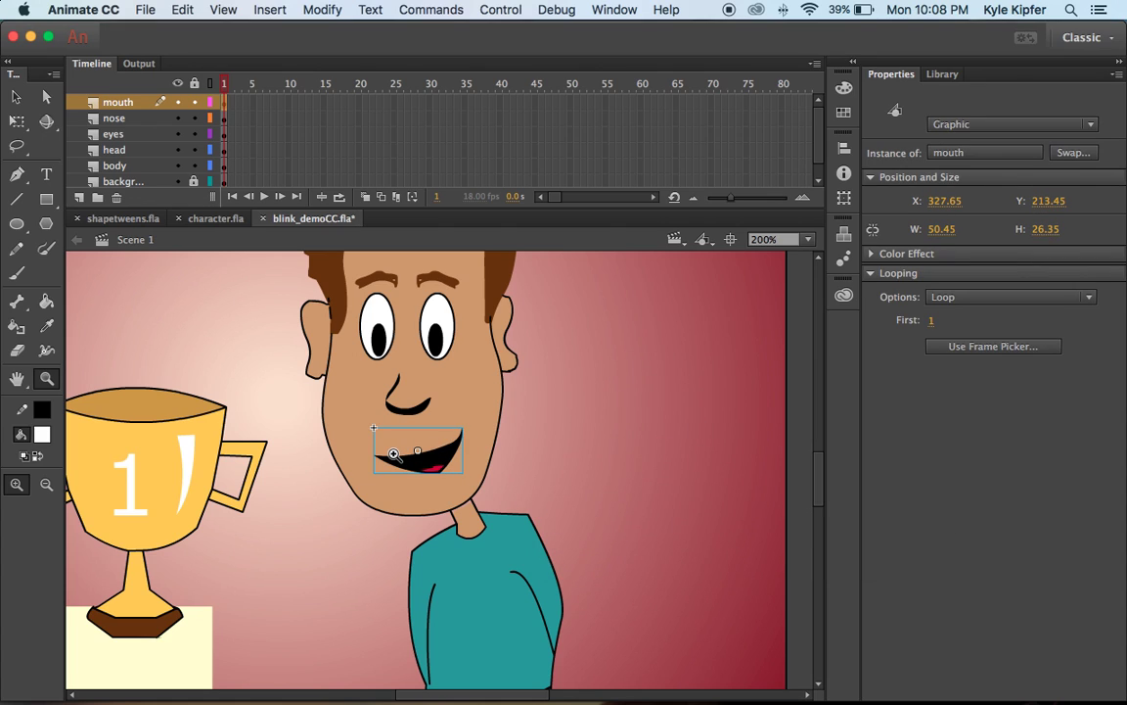
key("v")
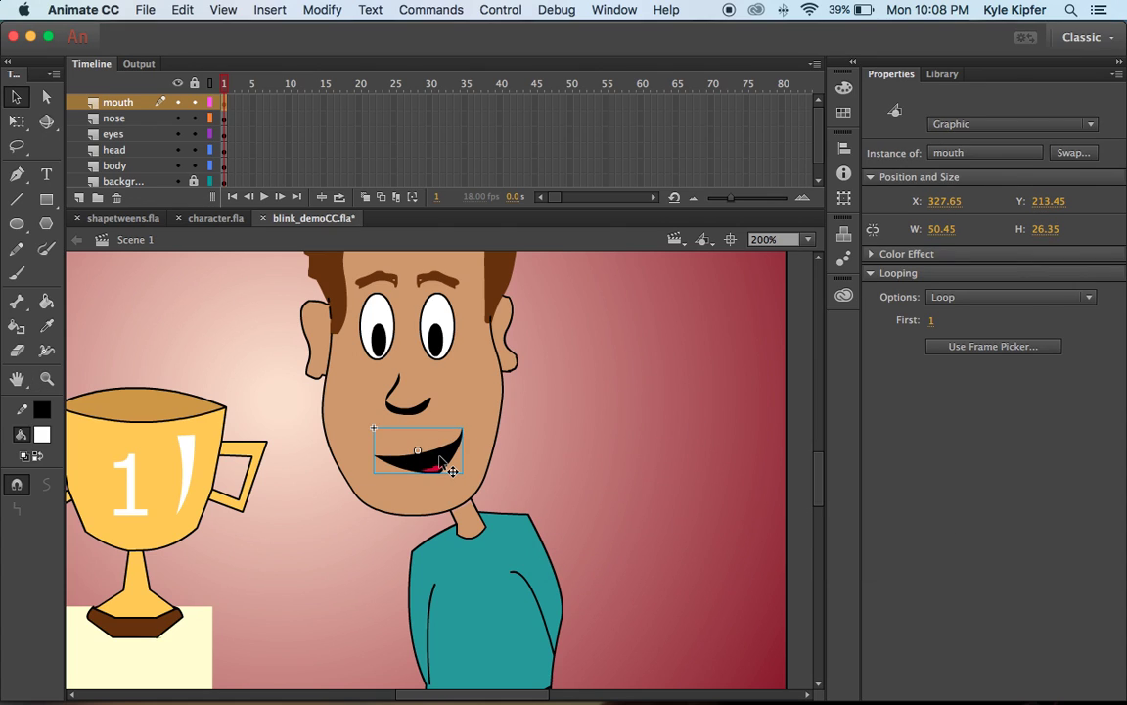
double_click(442, 460)
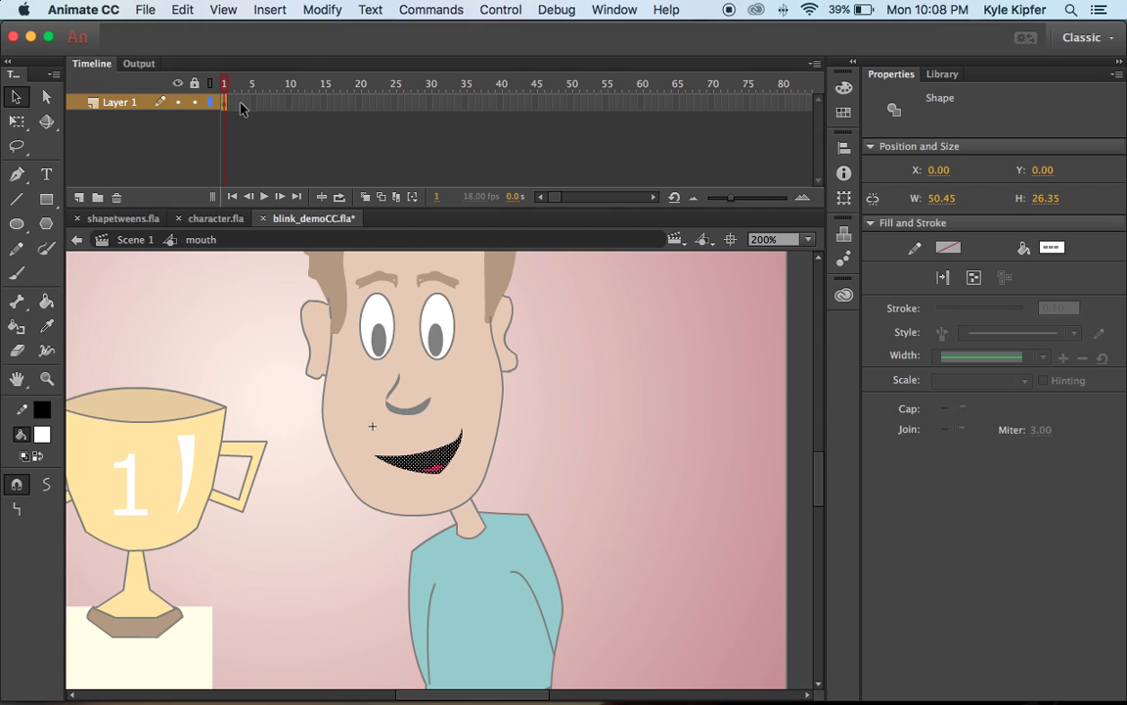
Add a second layer, renaming Layer 1 to 'mouth' and Layer 2 to 'sound'
left_click(78, 198)
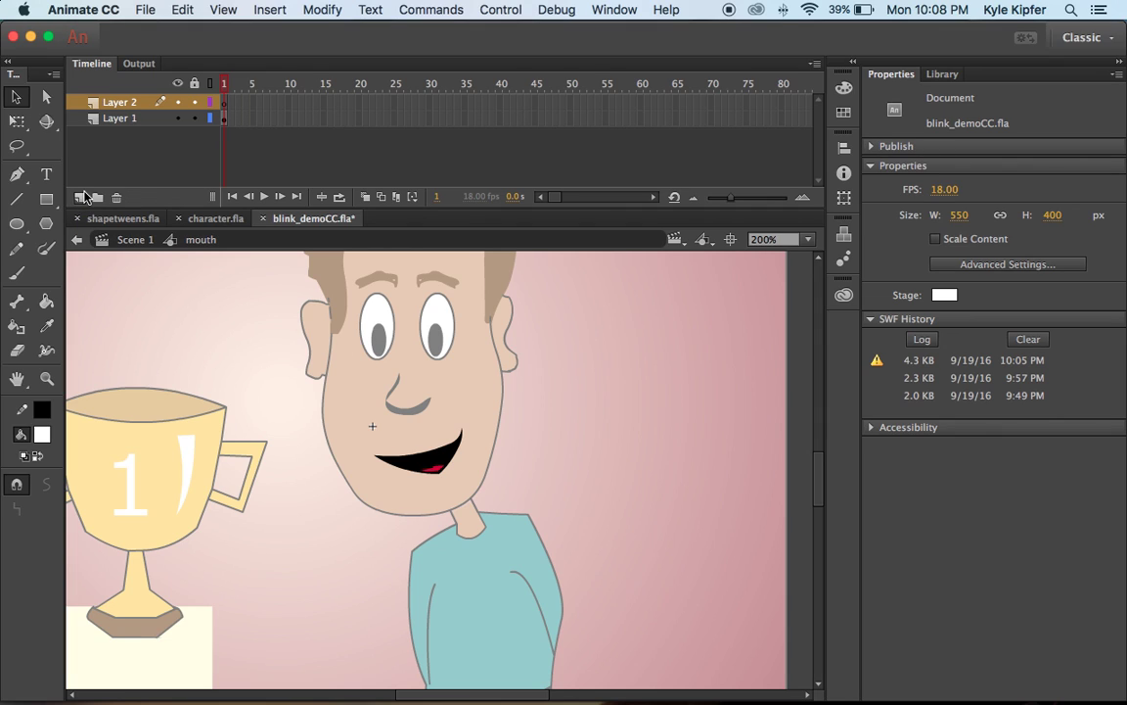
double_click(122, 120)
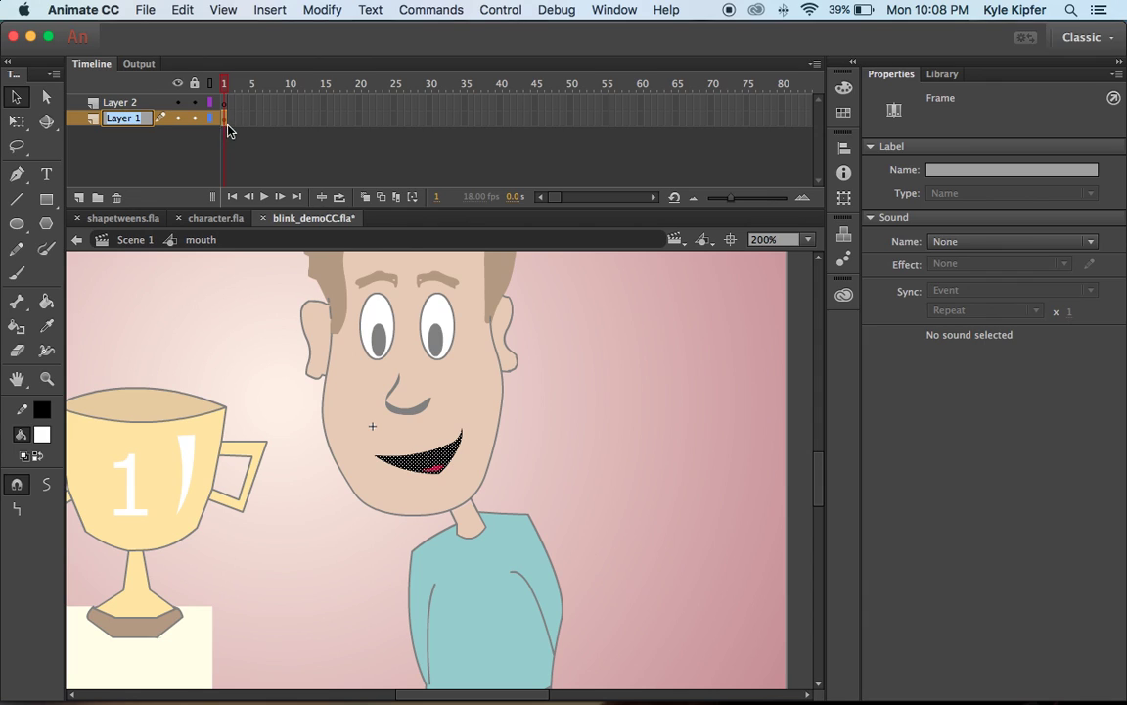
type("mouth")
key("Return")
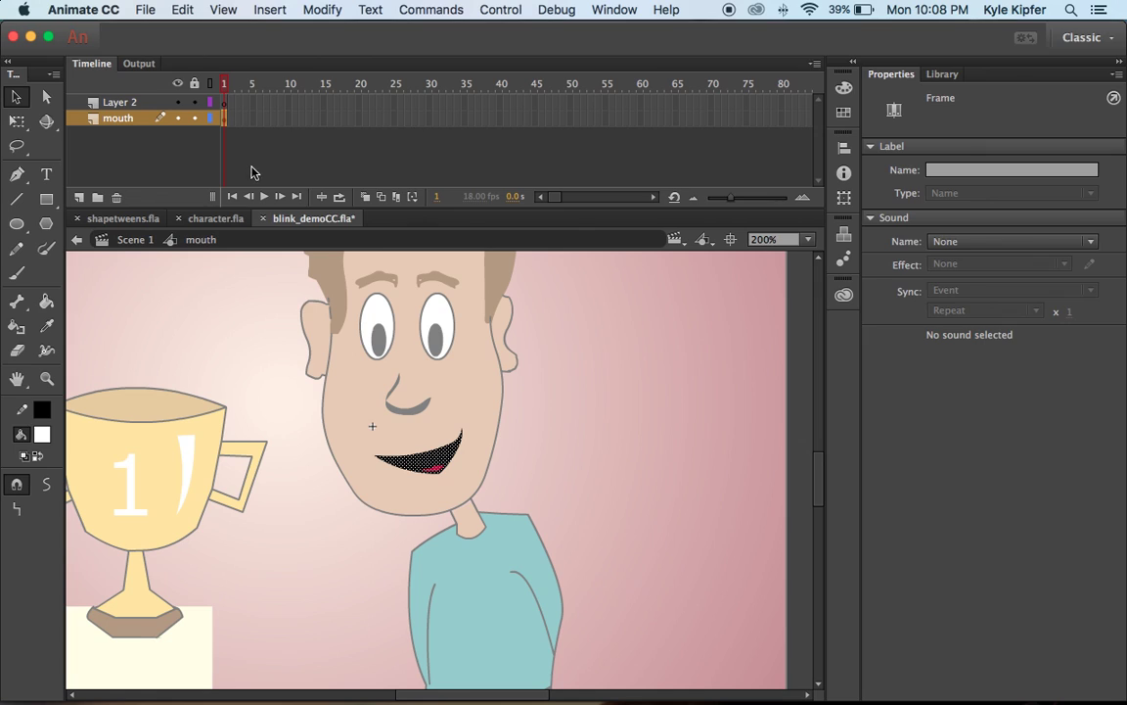
left_click(128, 104)
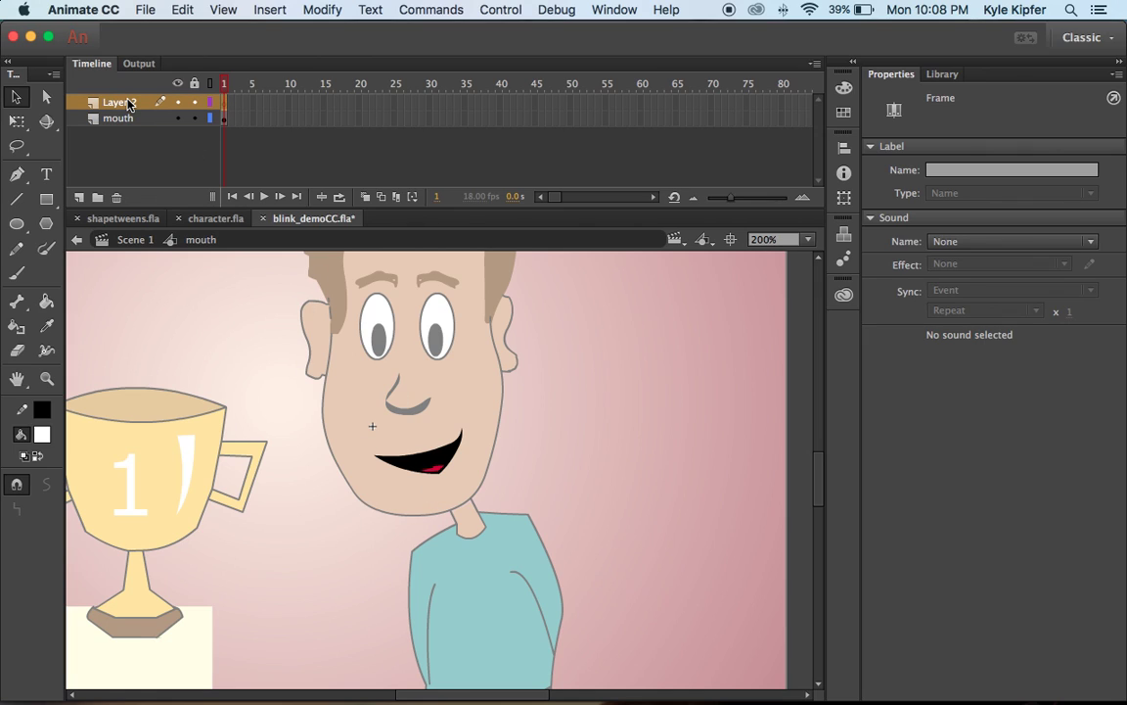
double_click(129, 104)
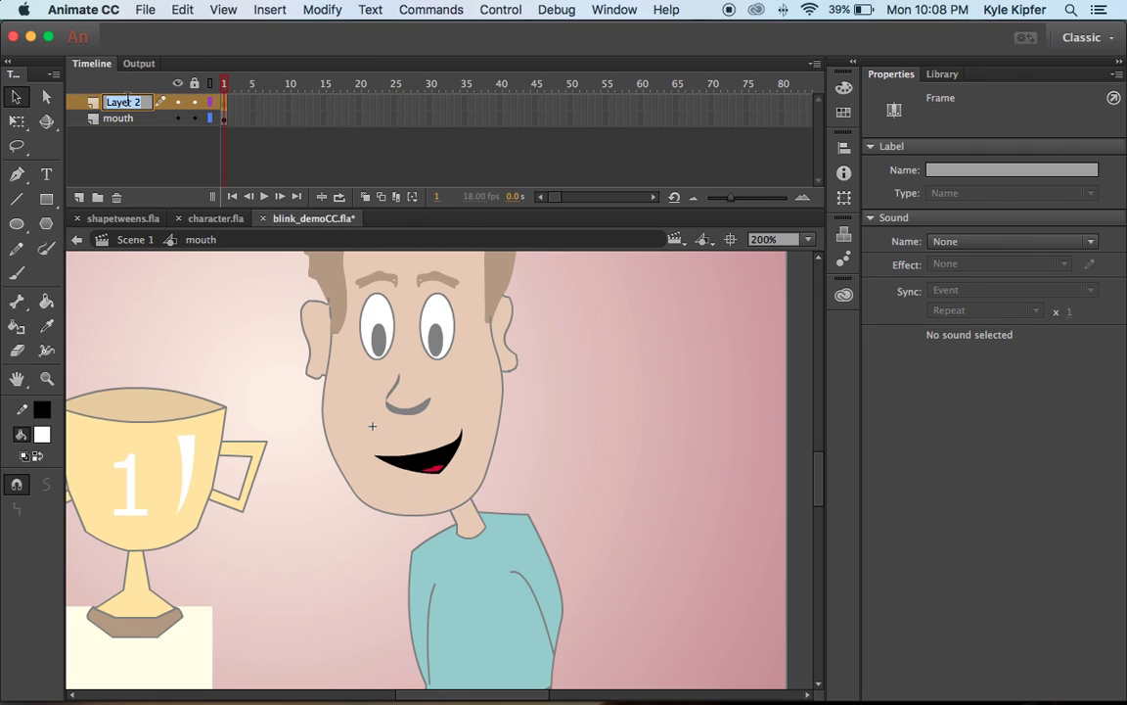
type("sound")
key("Return")
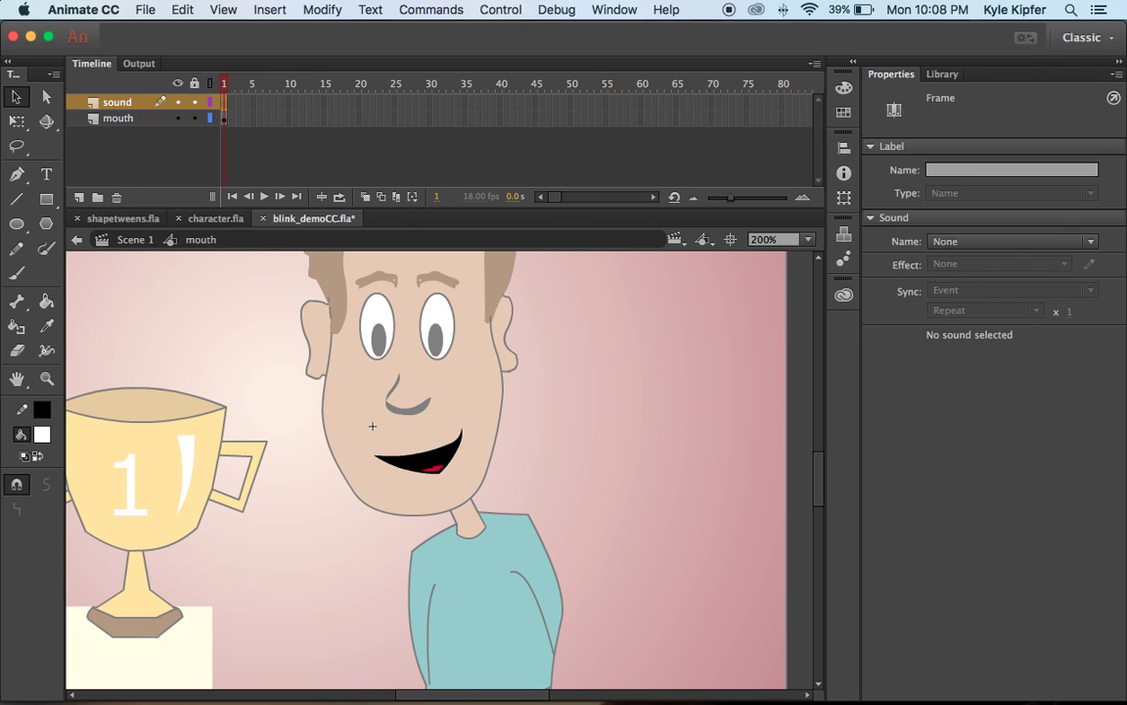
Import (Untitled).mp3 from the Downloads folder into the library via File > Import to Library
left_click(149, 7)
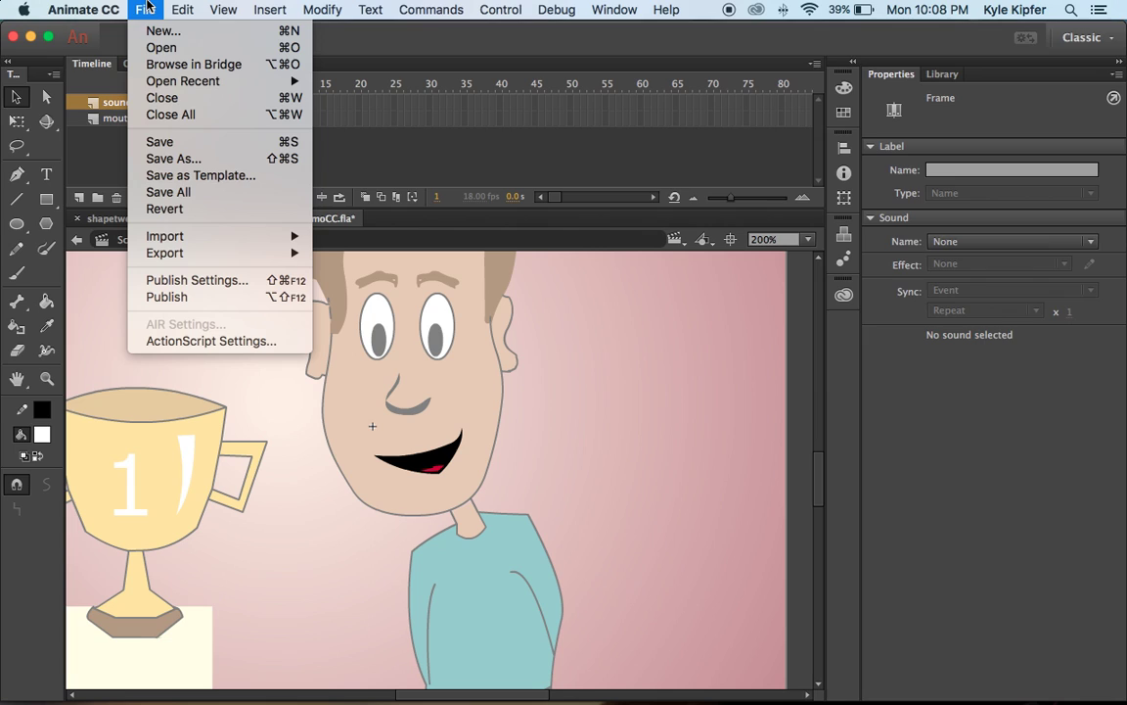
mouse_move(207, 235)
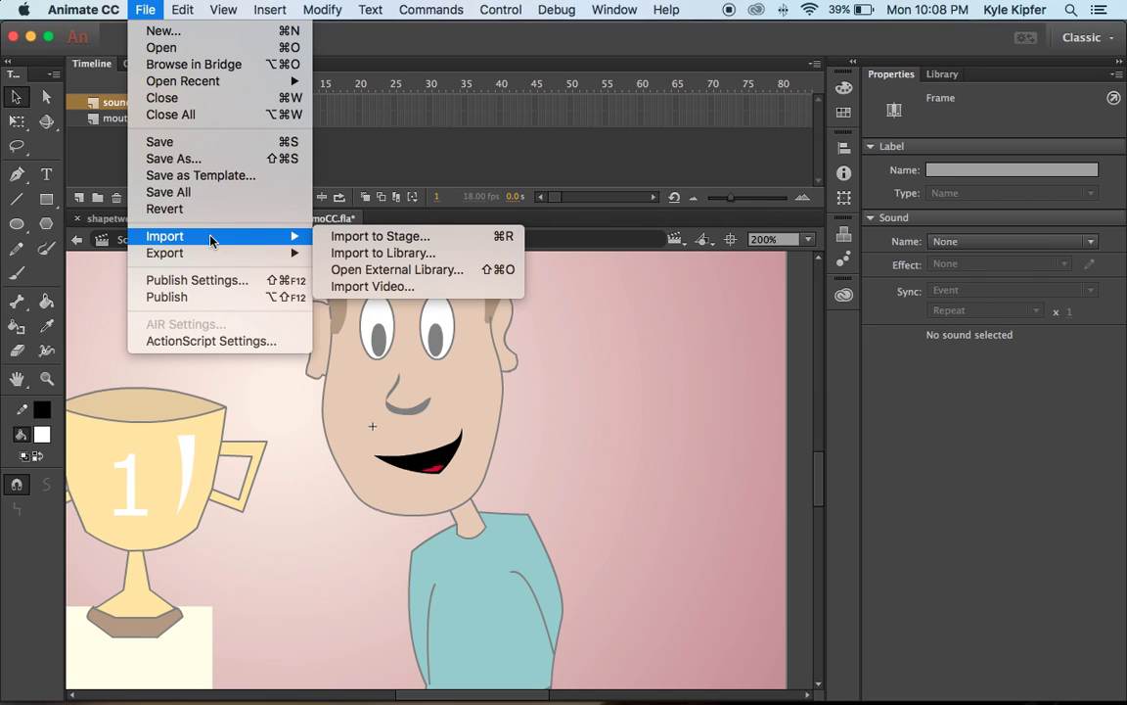
left_click(381, 254)
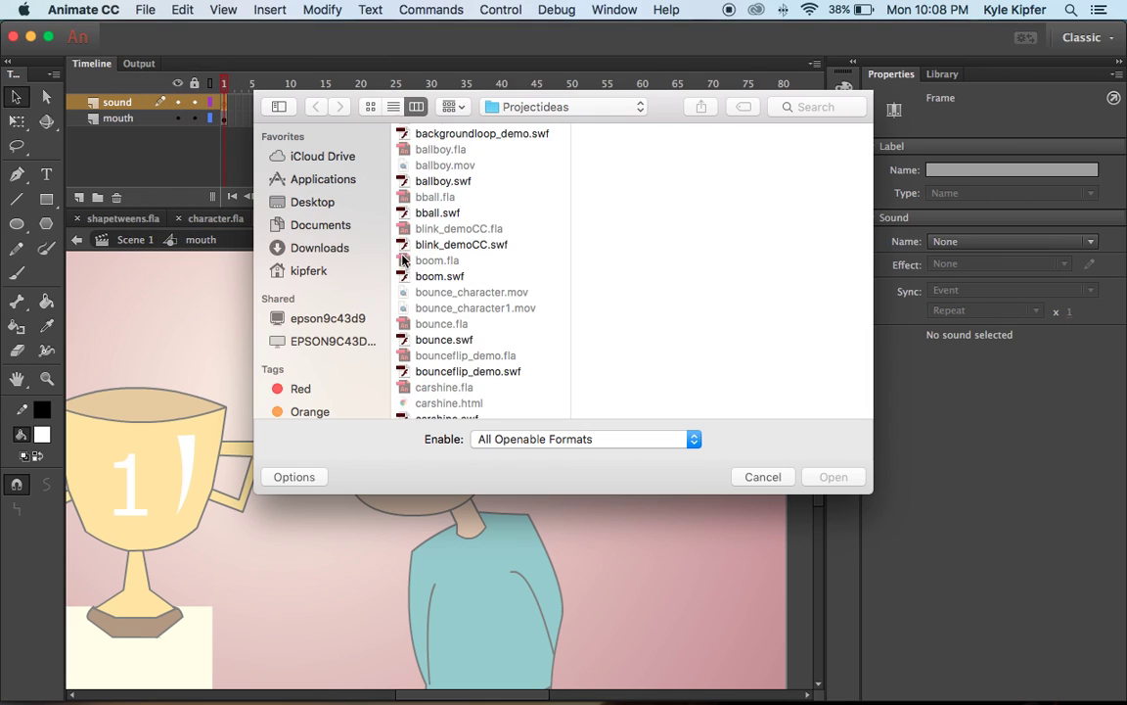
left_click(319, 248)
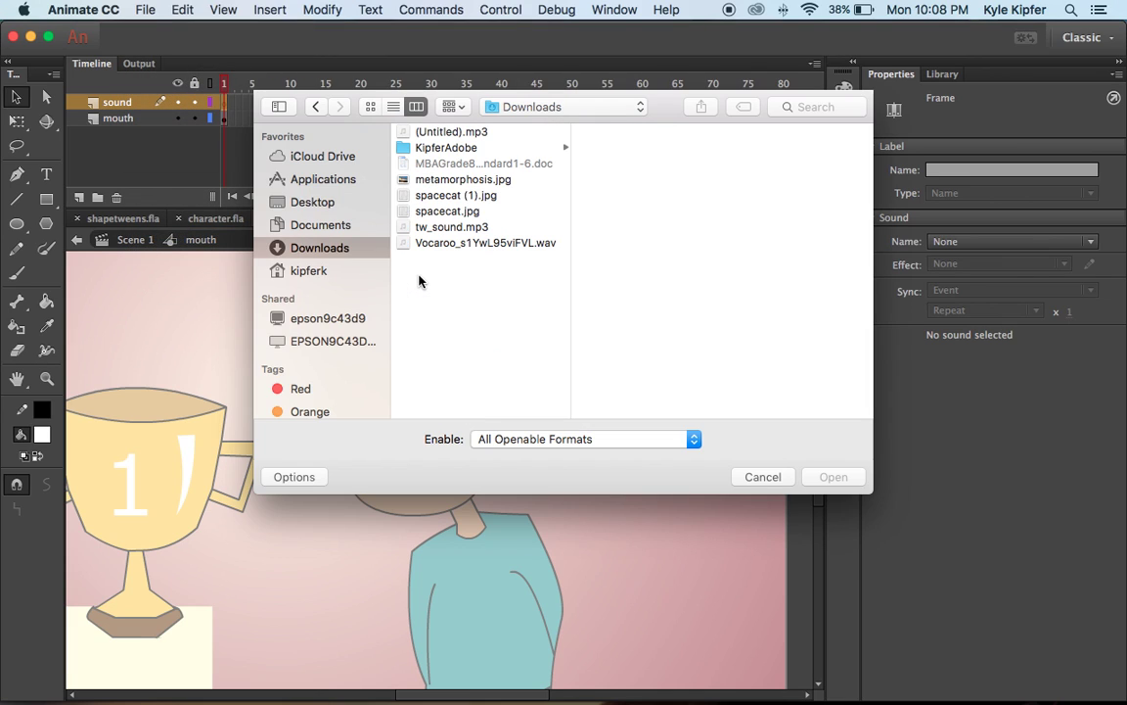
left_click(464, 132)
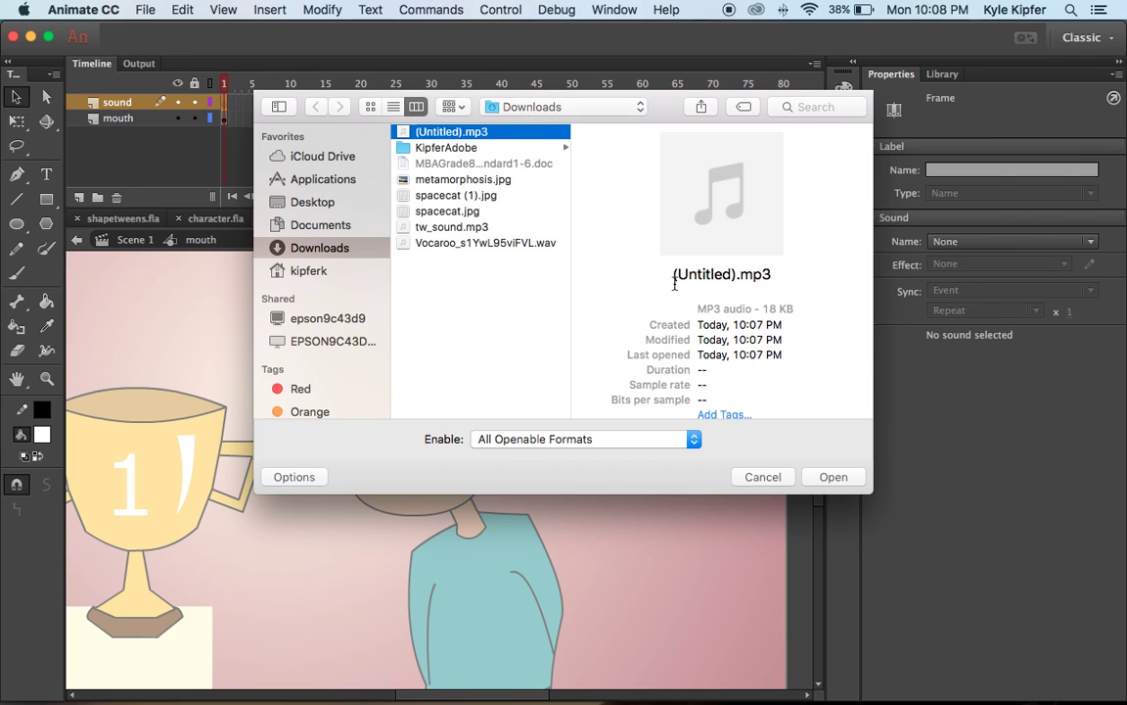
left_click(831, 476)
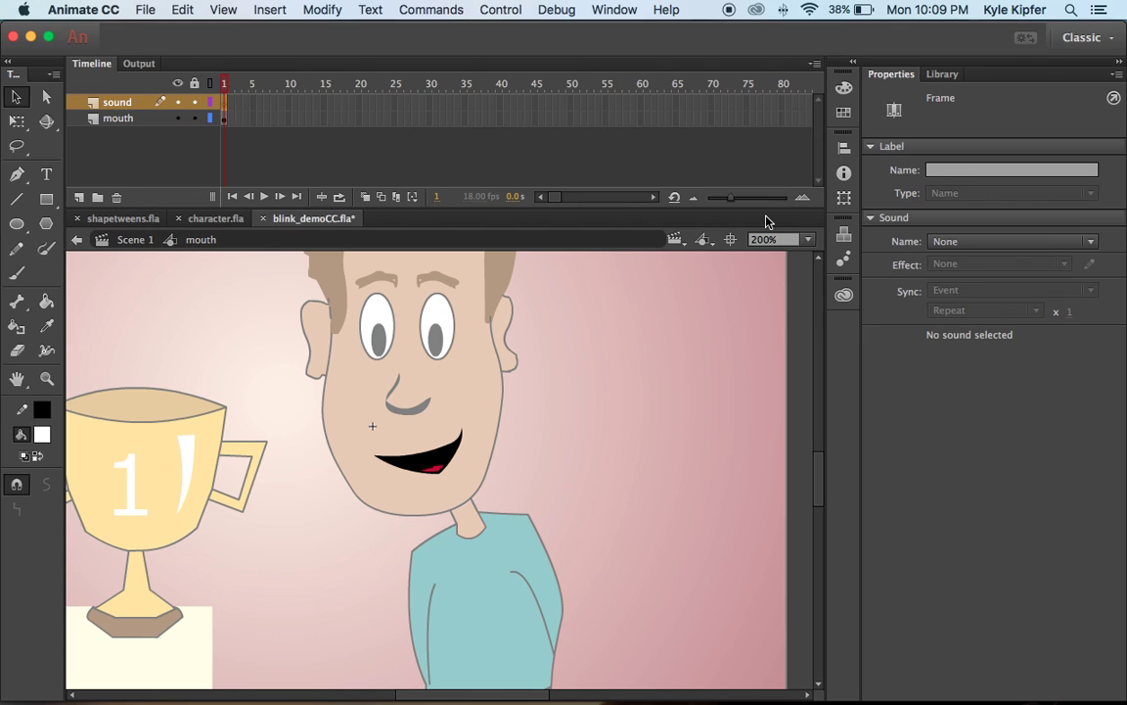
Show the library, preview (Untitled).mp3, and extend both layers to frame 50 with Insert Frame
left_click(942, 76)
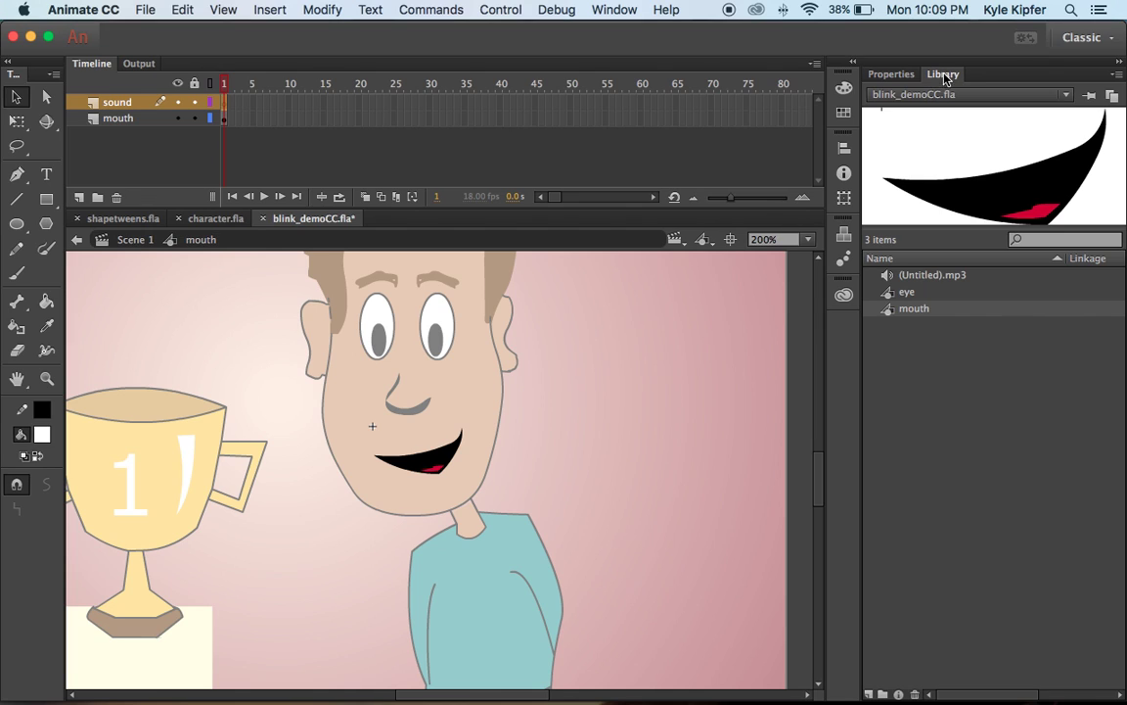
left_click(920, 276)
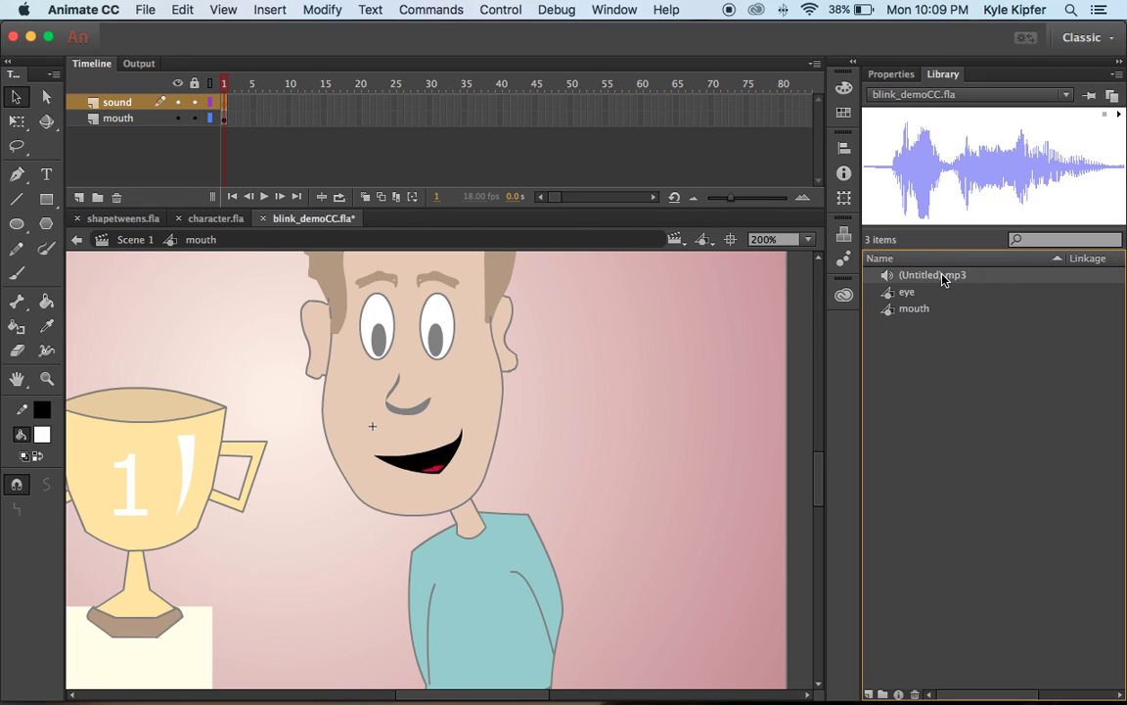
left_click_drag(942, 280, 224, 105)
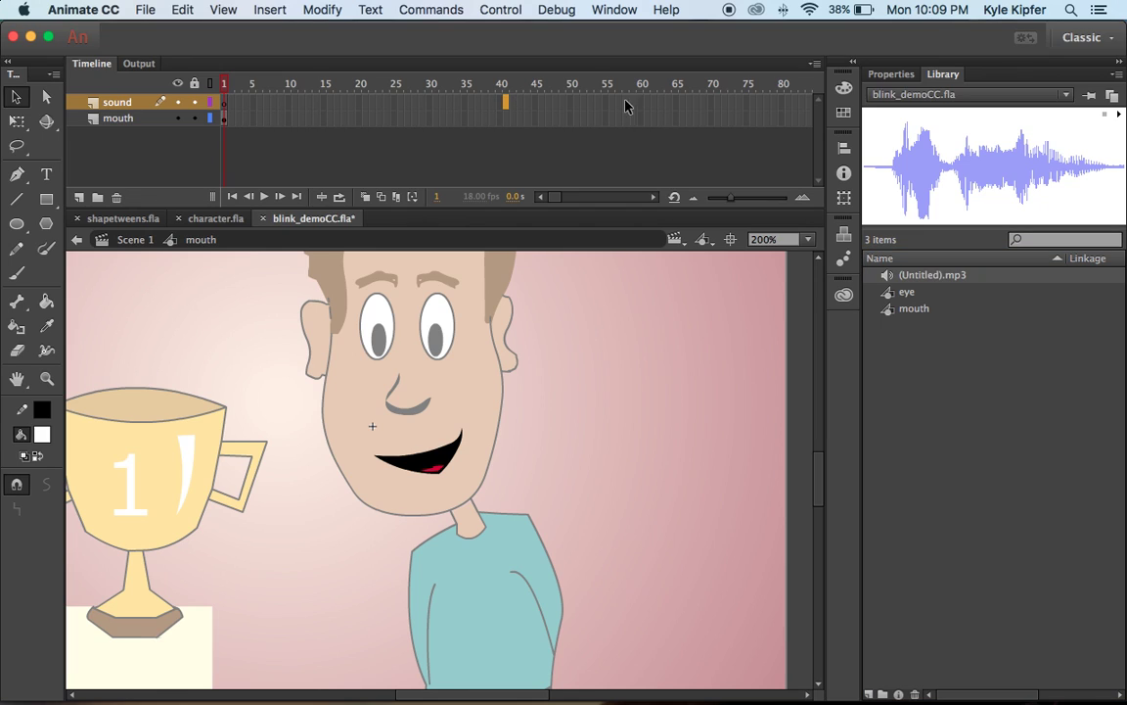
left_click(571, 104)
left_click(571, 118, "shift")
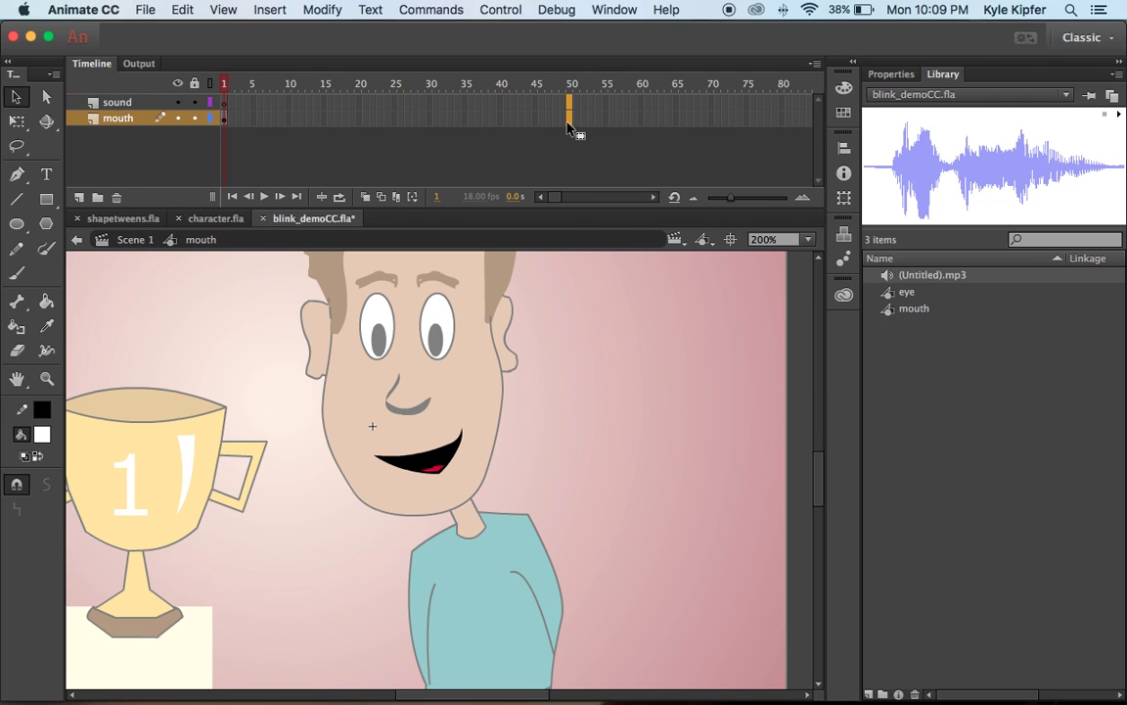
right_click(569, 109)
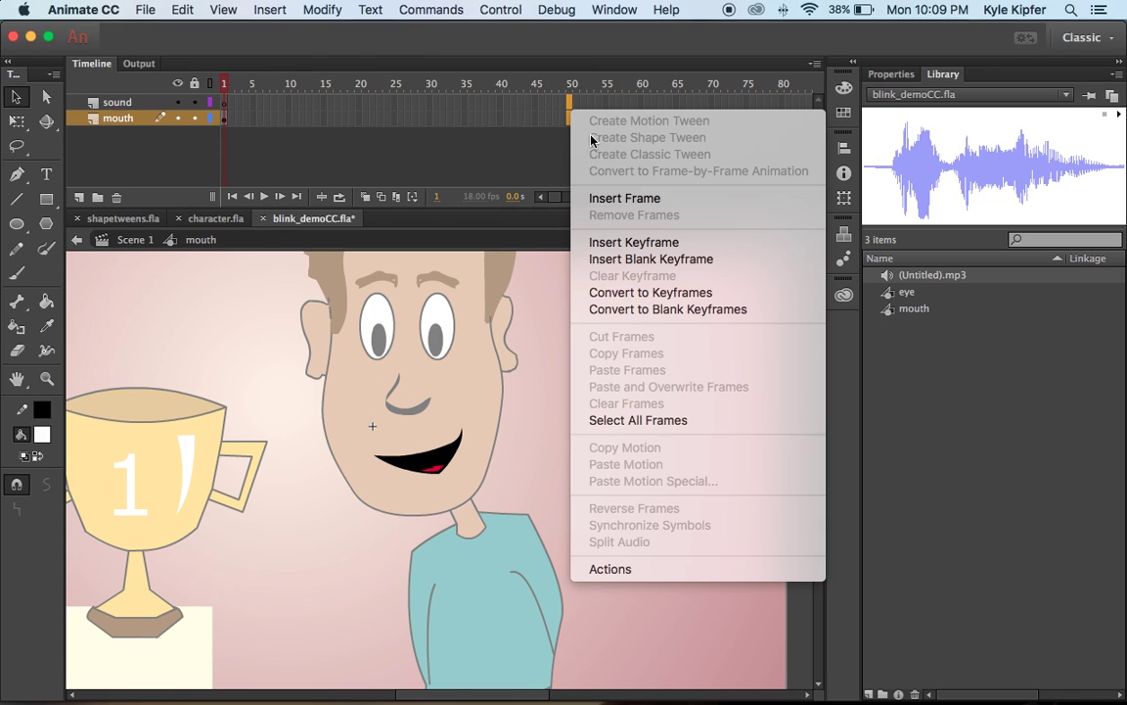
left_click(625, 199)
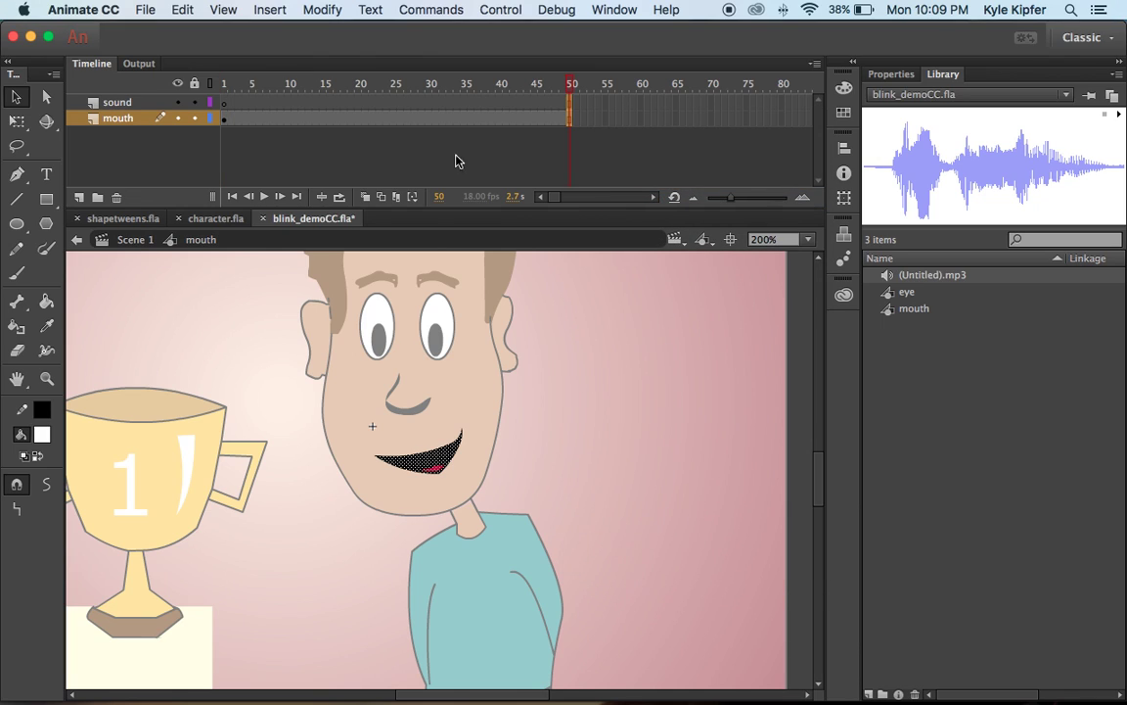
Drag (Untitled).mp3 from the Library onto frame 1 of the sound layer
left_click(224, 84)
left_click(217, 102)
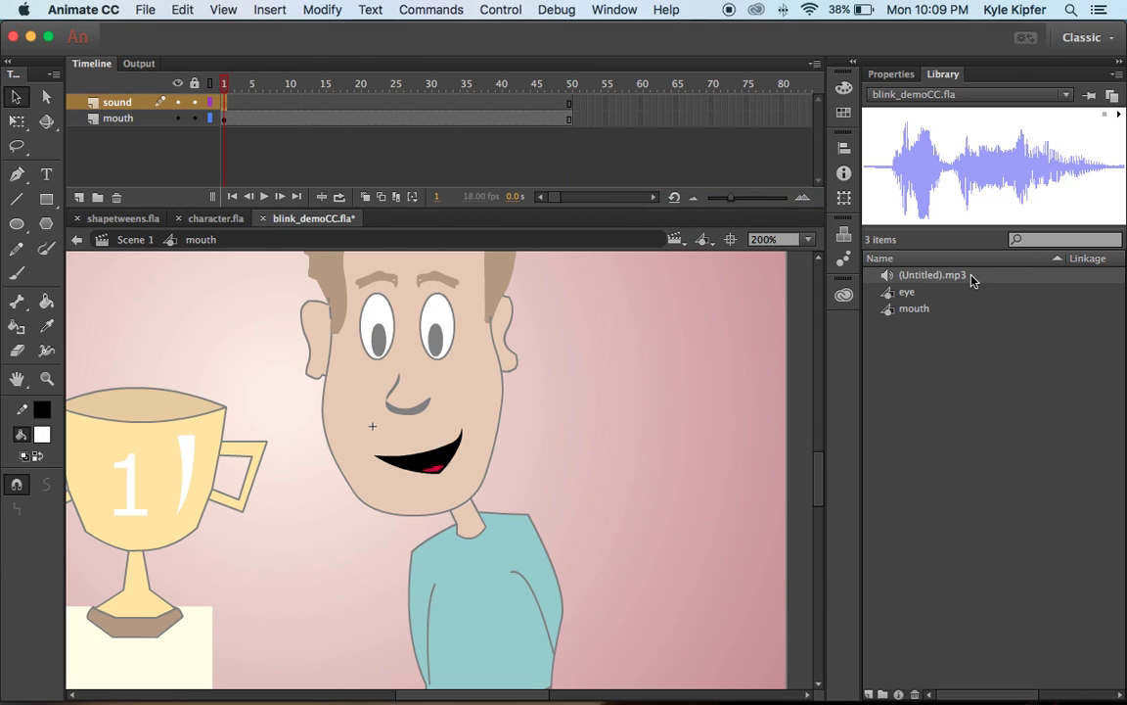
left_click_drag(947, 280, 537, 423)
left_click_drag(567, 371, 540, 408)
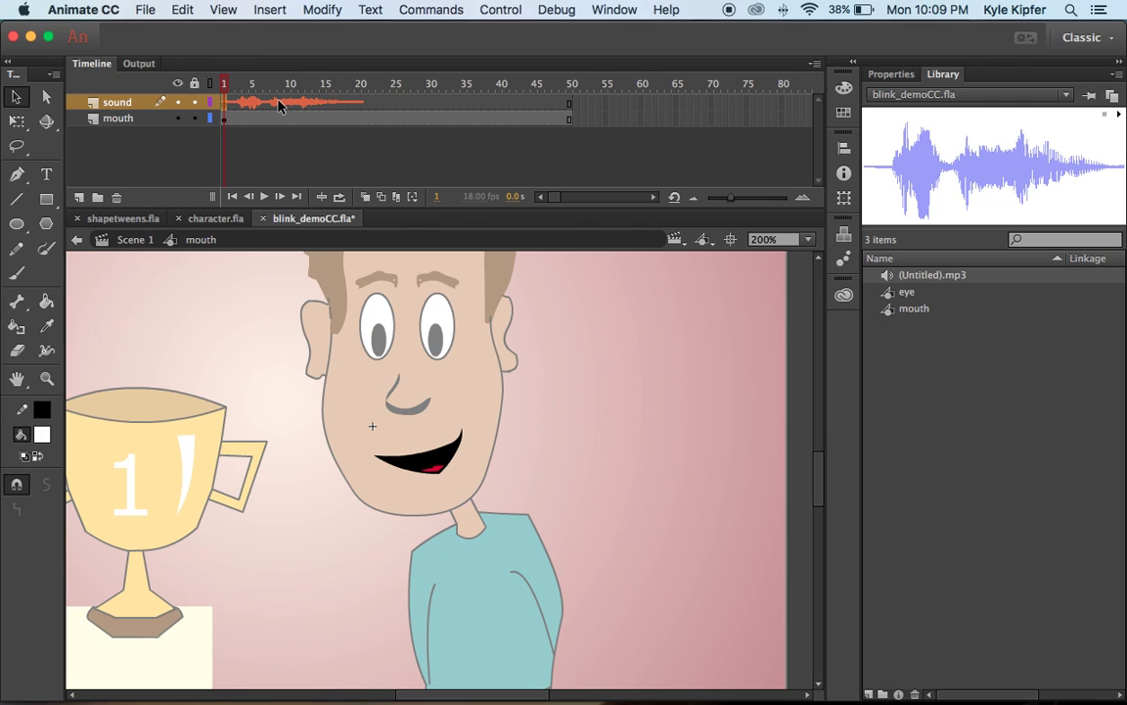
left_click(225, 119)
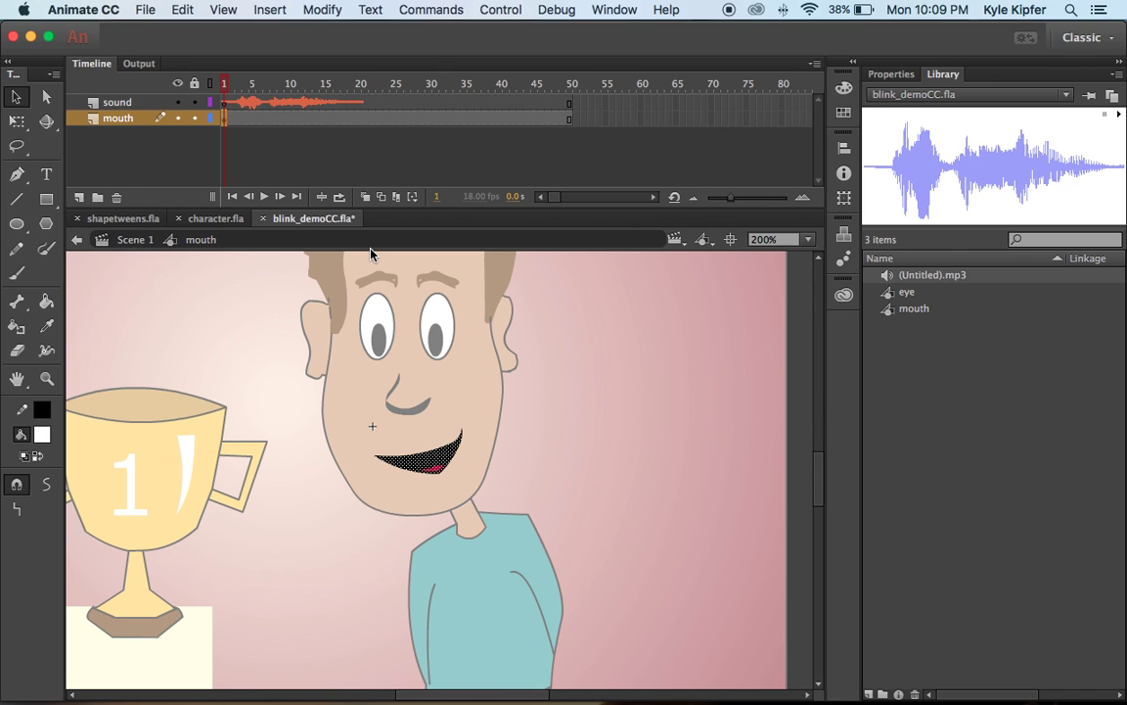
Bring the TwistedWave audio editor window forward in Chrome and close it
left_click(327, 664)
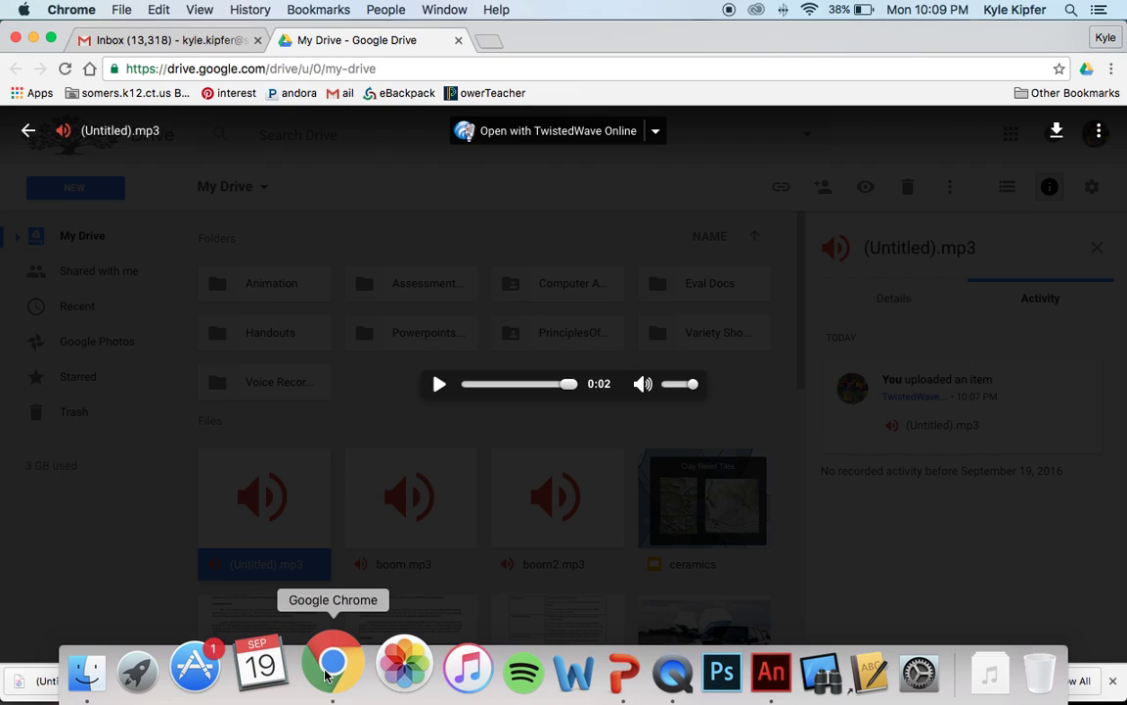
left_click(450, 8)
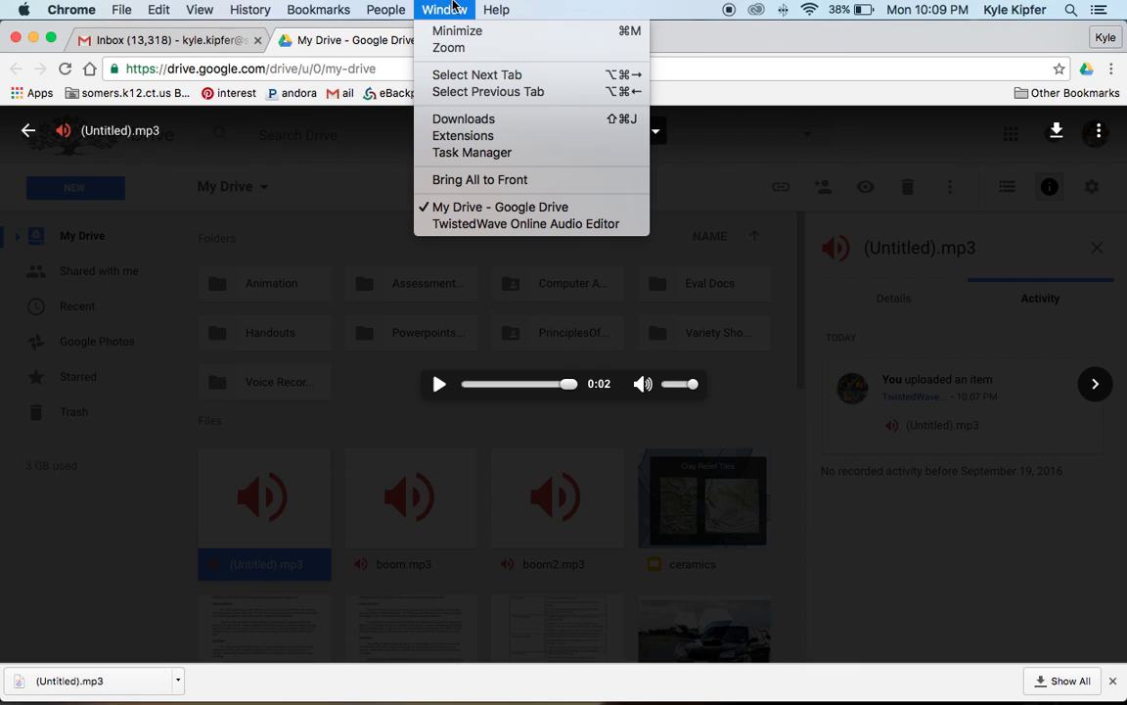
left_click(496, 223)
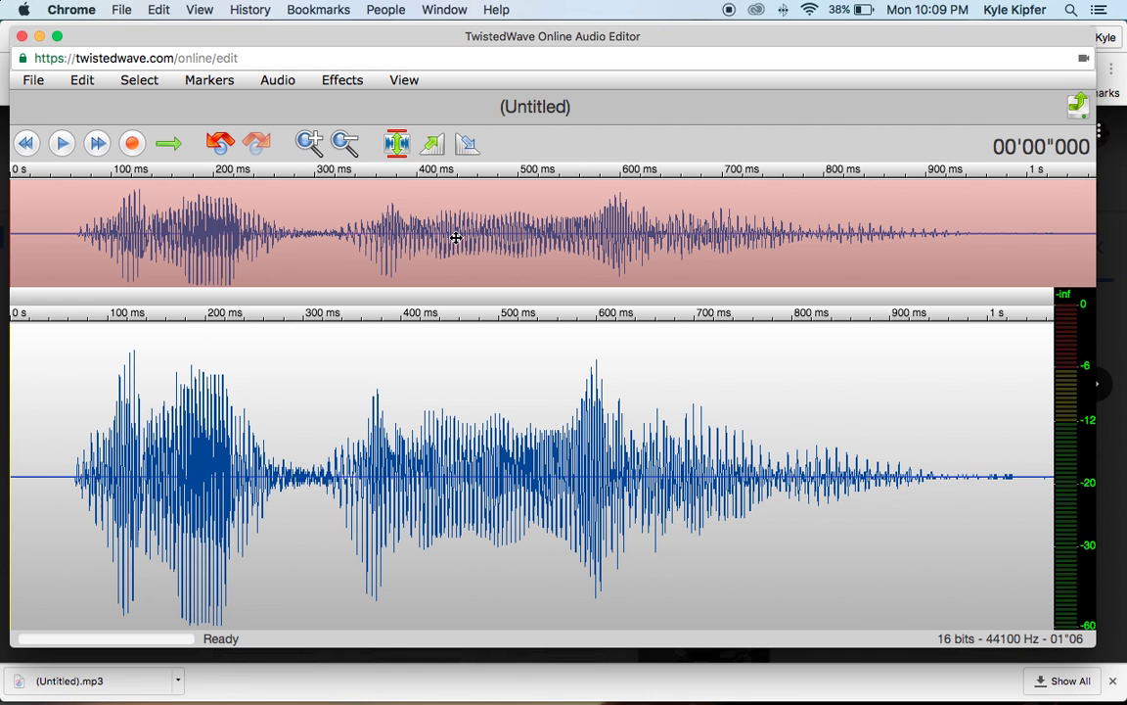
left_click(21, 36)
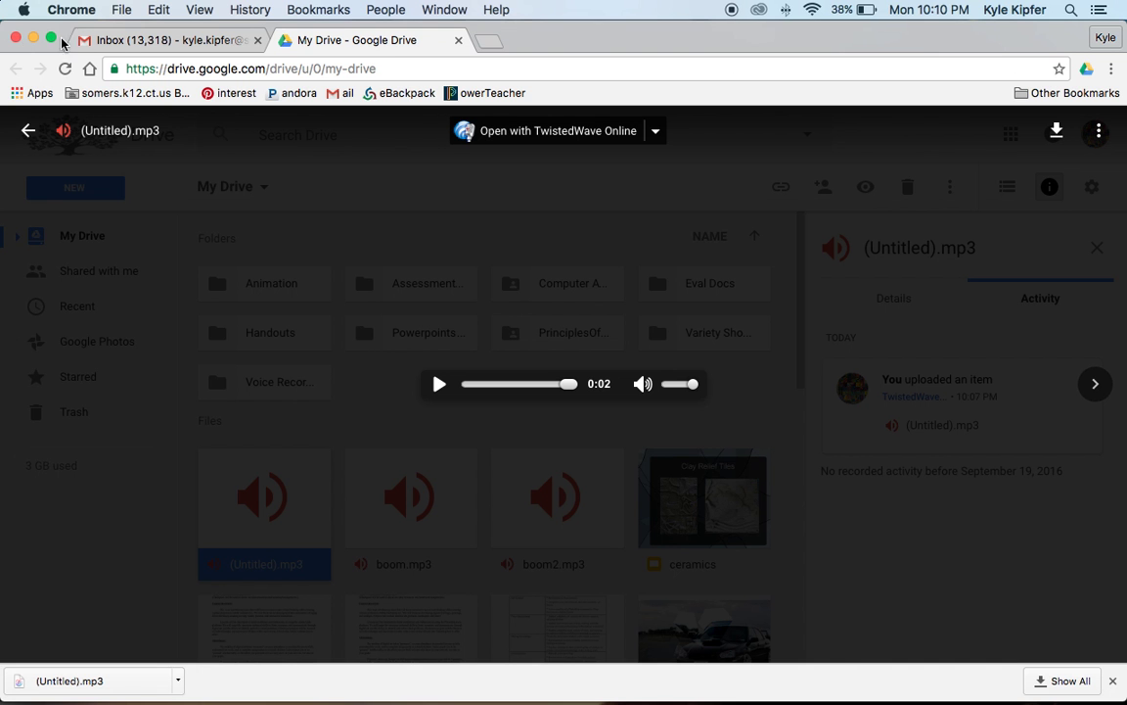
Switch to the Gmail tab and load the eBackpack sign-in page from its bookmark
left_click(132, 42)
left_click(443, 9)
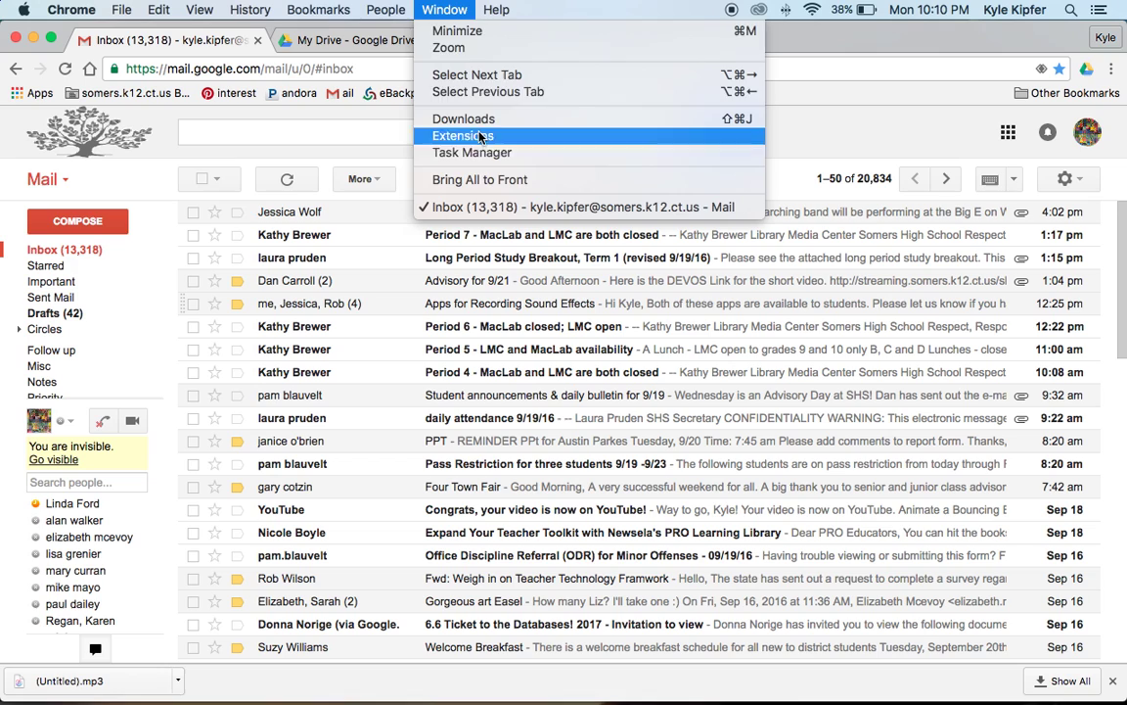
left_click(443, 9)
left_click(394, 93)
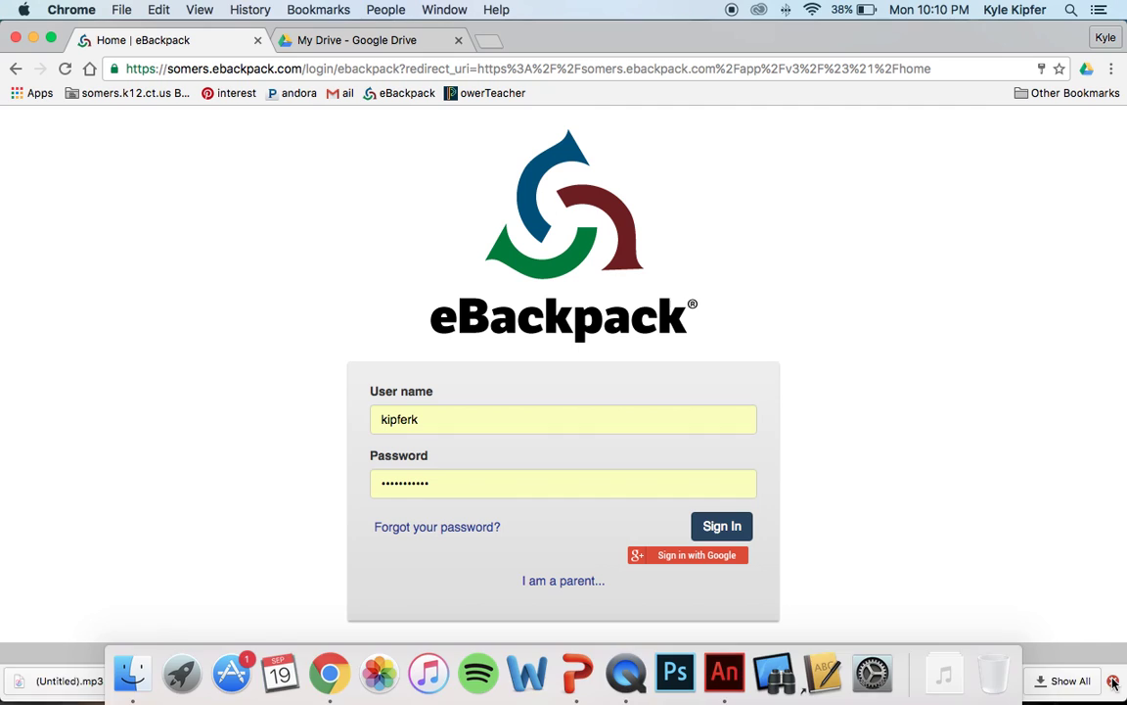
Sign in to eBackpack, open the '4) Character Animation' assignment and scroll to its mouth-shapes chart
left_click(722, 526)
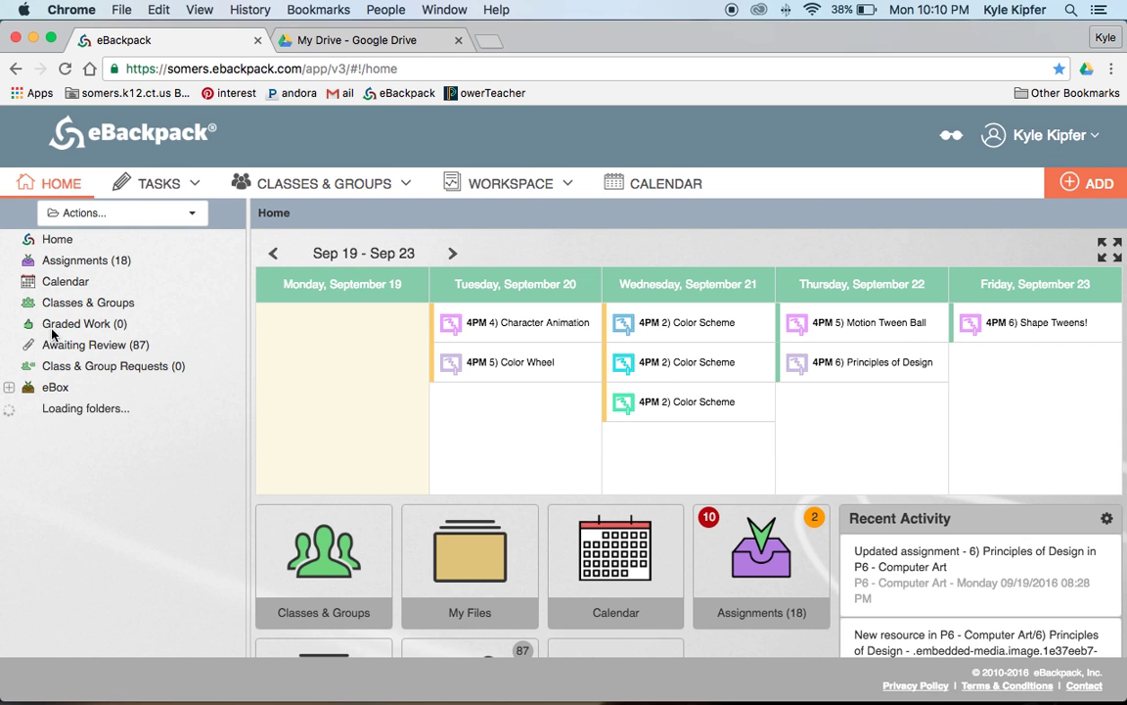
scroll(78, 430, "down", 10)
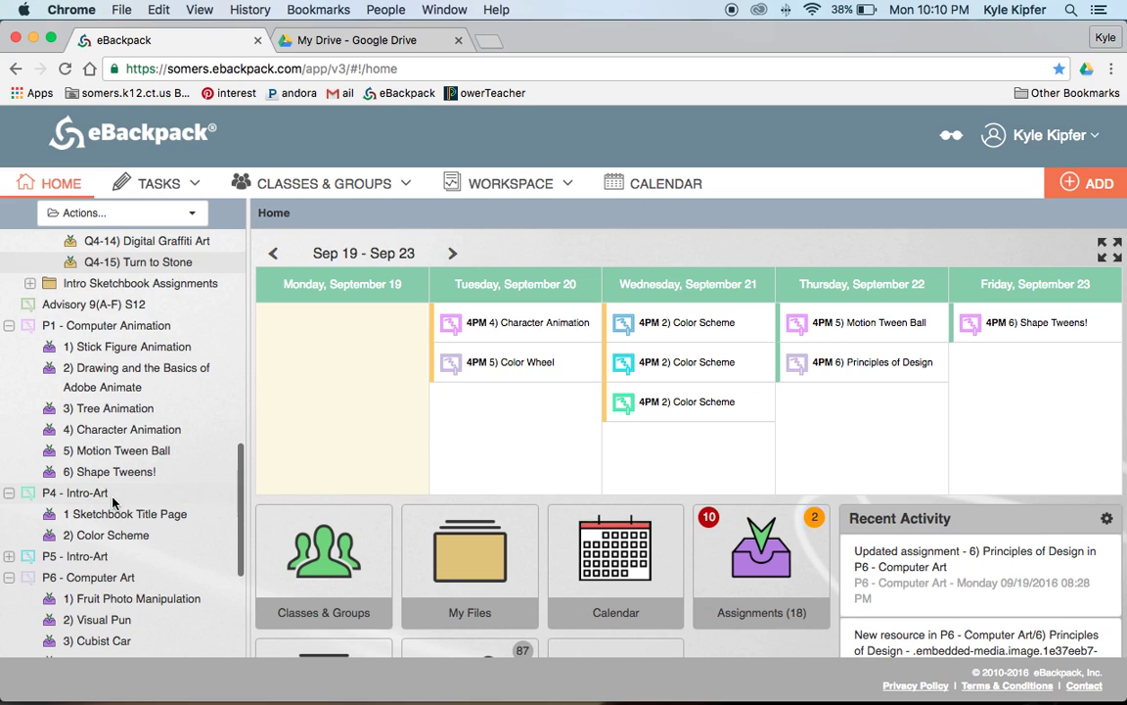
left_click(118, 425)
scroll(482, 446, "down", 6)
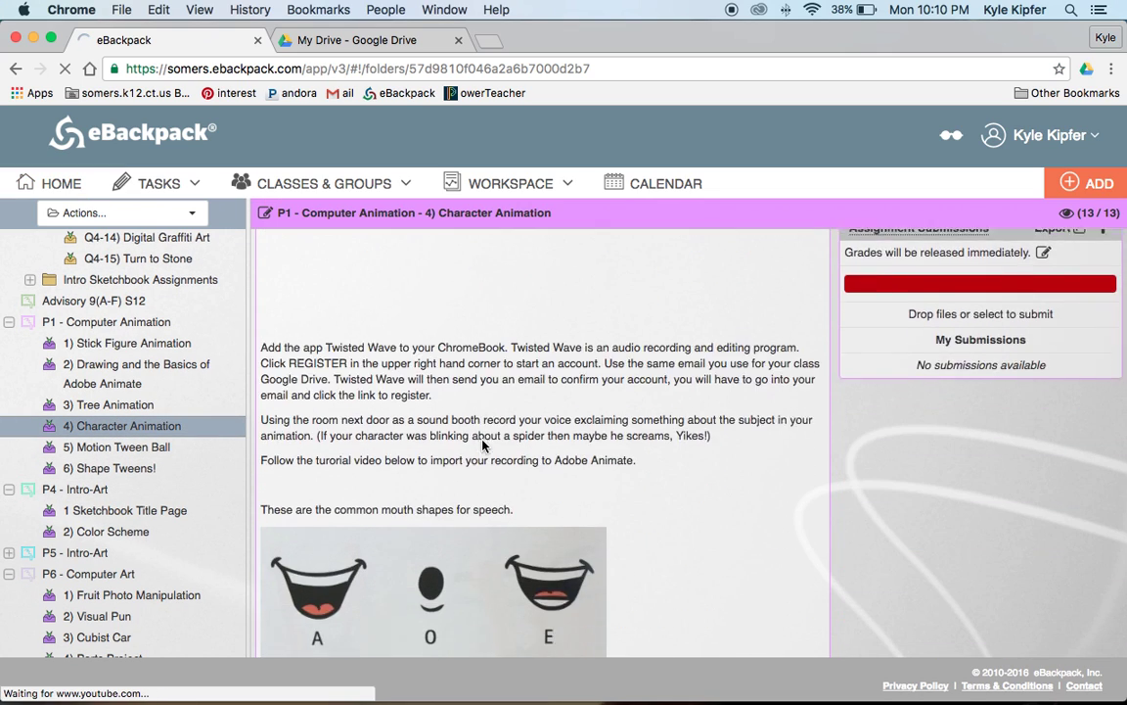
scroll(483, 446, "down", 4)
scroll(483, 446, "up", 2)
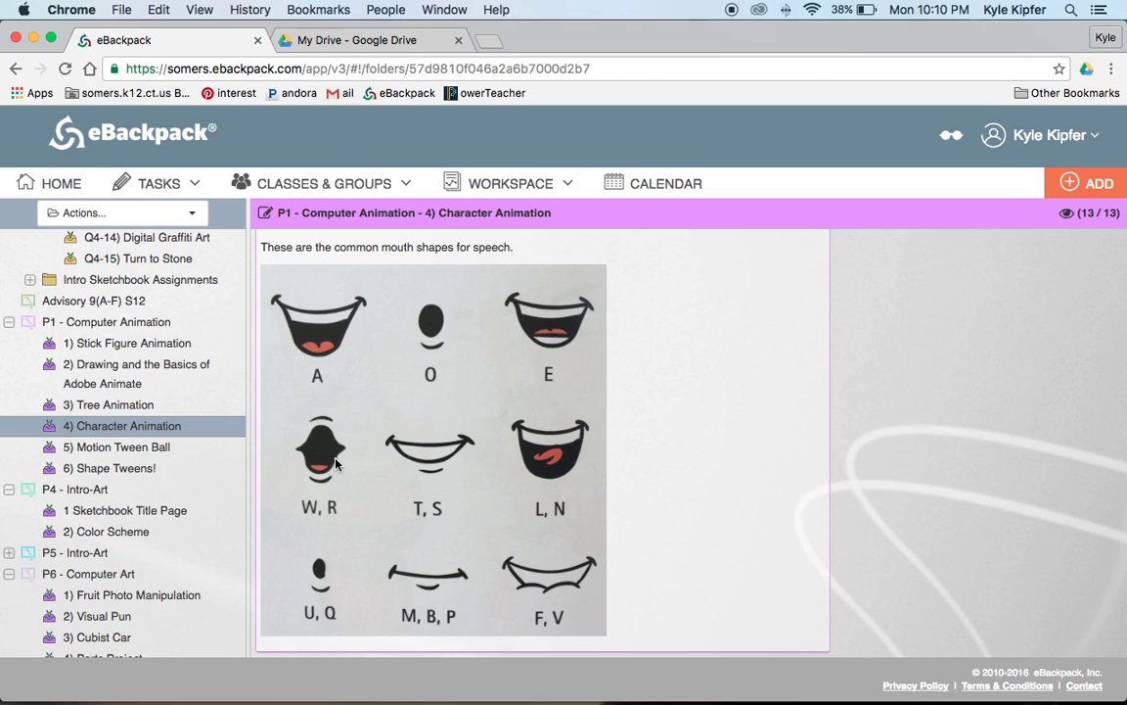
In Animate, make frame 2 of the mouth layer a keyframe and delete the old smile
key("super+Tab")
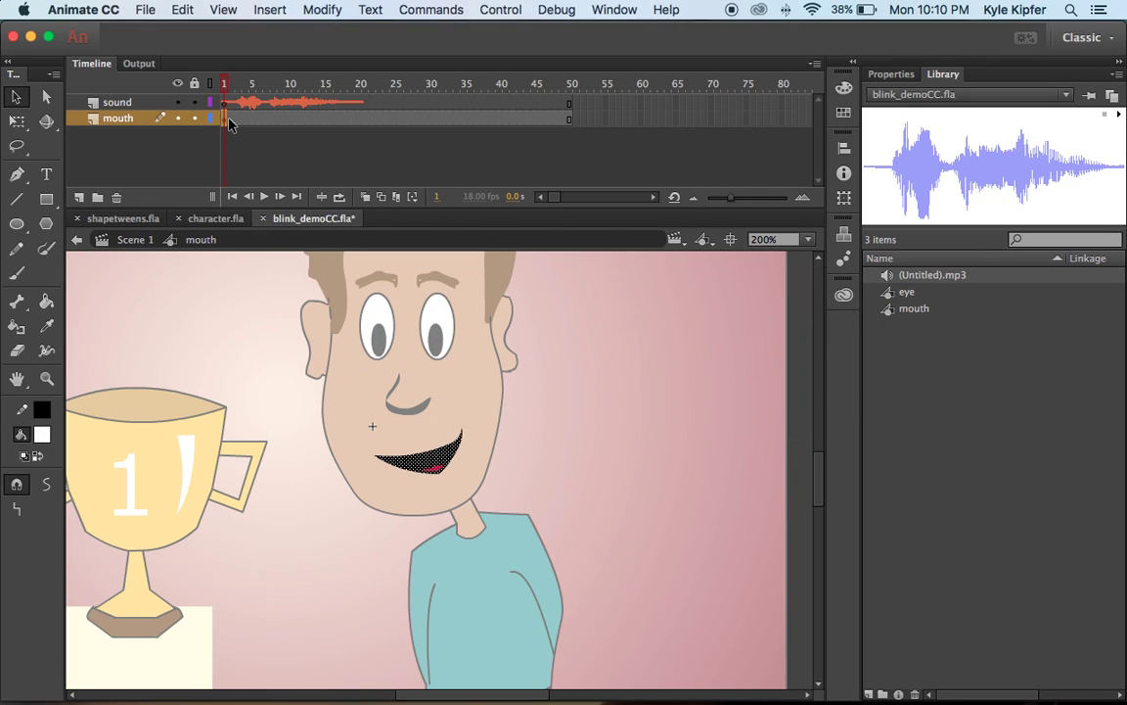
left_click(231, 119)
key("F6")
key("Delete")
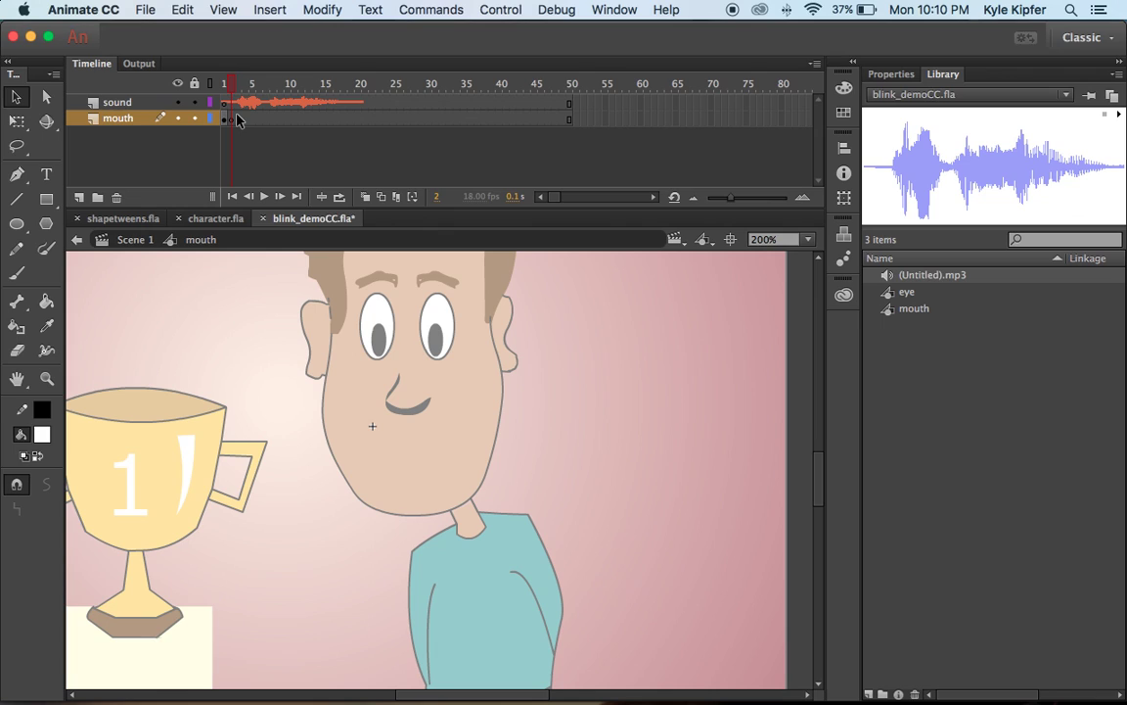
left_click(231, 118)
Draw a white oval below the nose as the new mouth, checking the reference chart
left_click(15, 273)
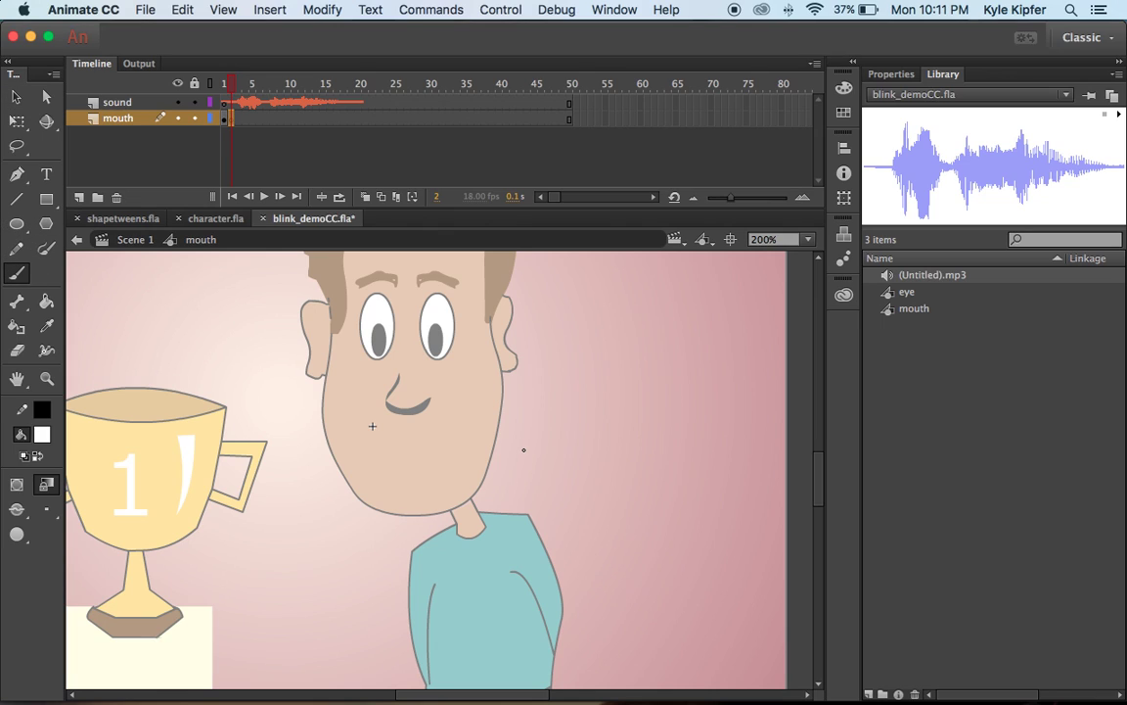
left_click(17, 222)
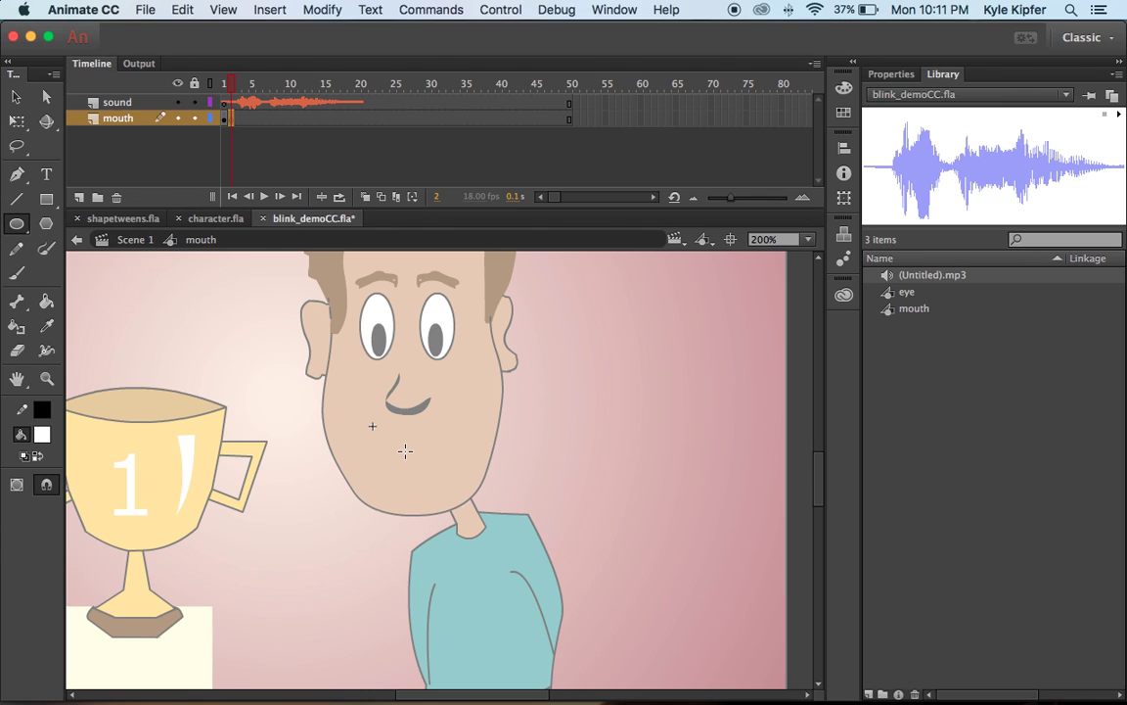
left_click_drag(405, 450, 432, 487)
key("super+Tab")
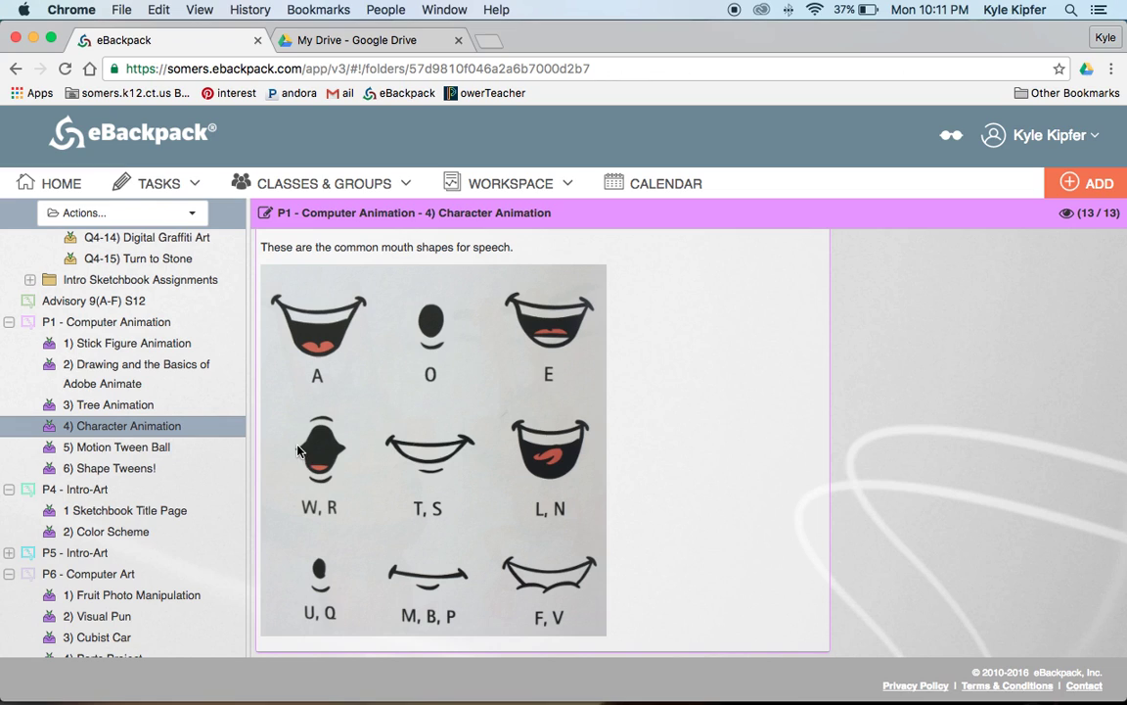
key("super+Tab")
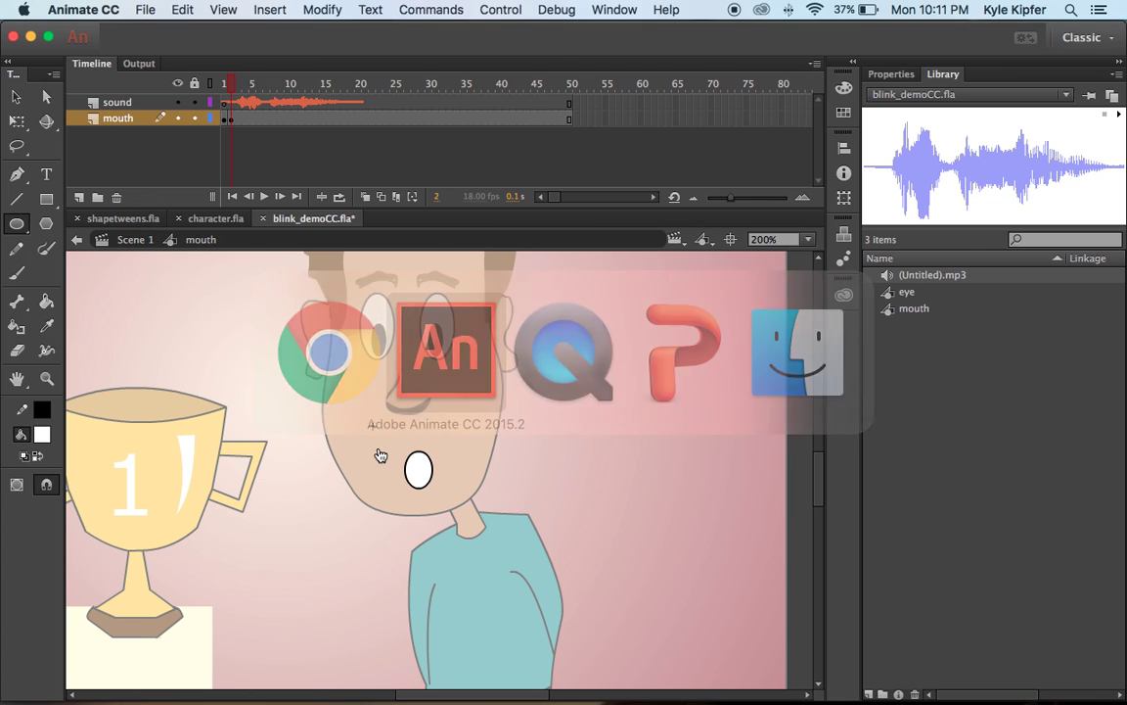
Reshape the oval into a diamond-like open mouth with the Selection tool, comparing against the chart
key("v")
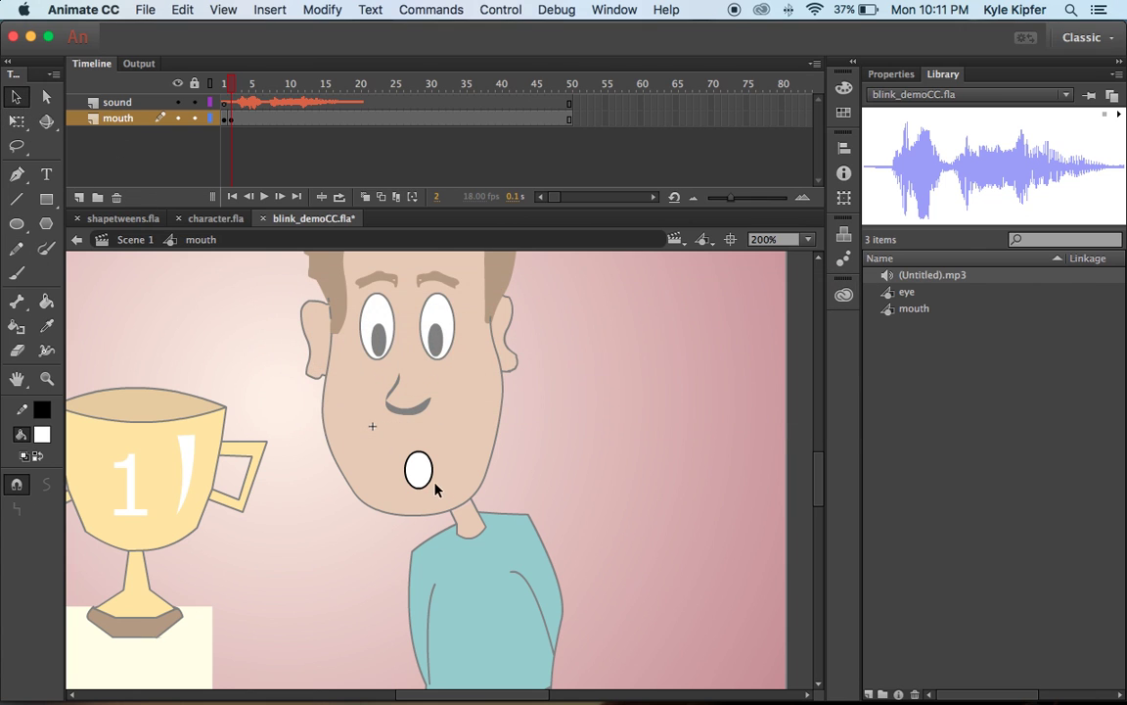
left_click_drag(404, 475, 397, 477)
left_click_drag(404, 489, 411, 462)
key("super+Tab")
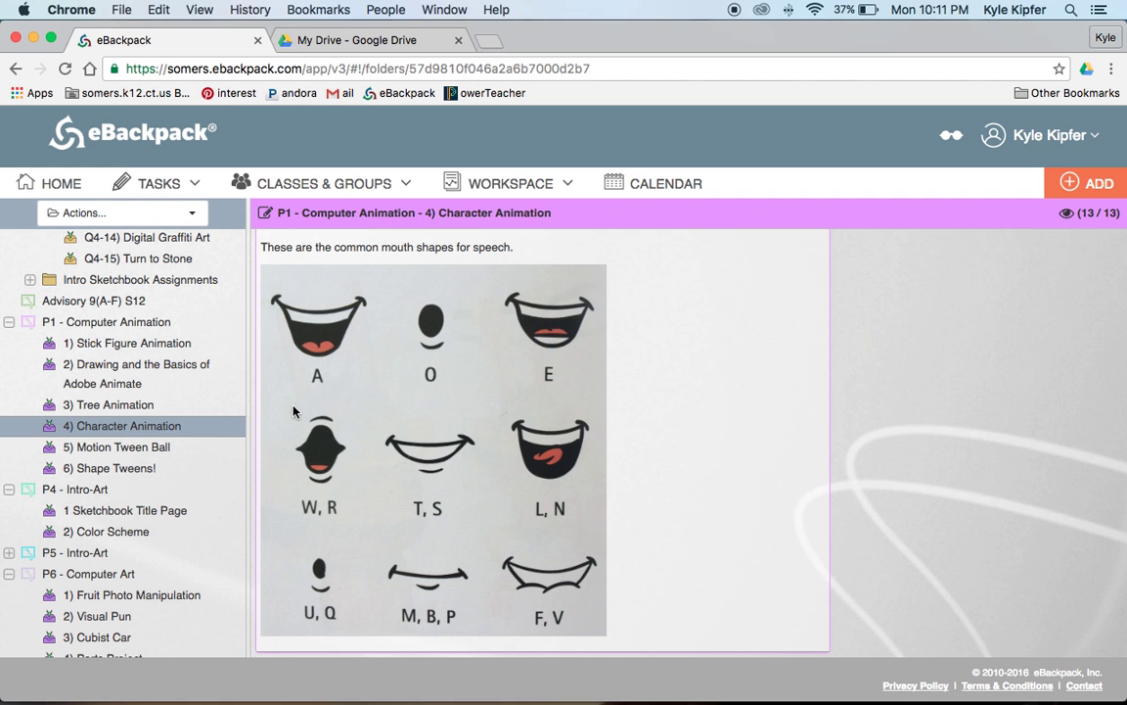
key("super+Tab")
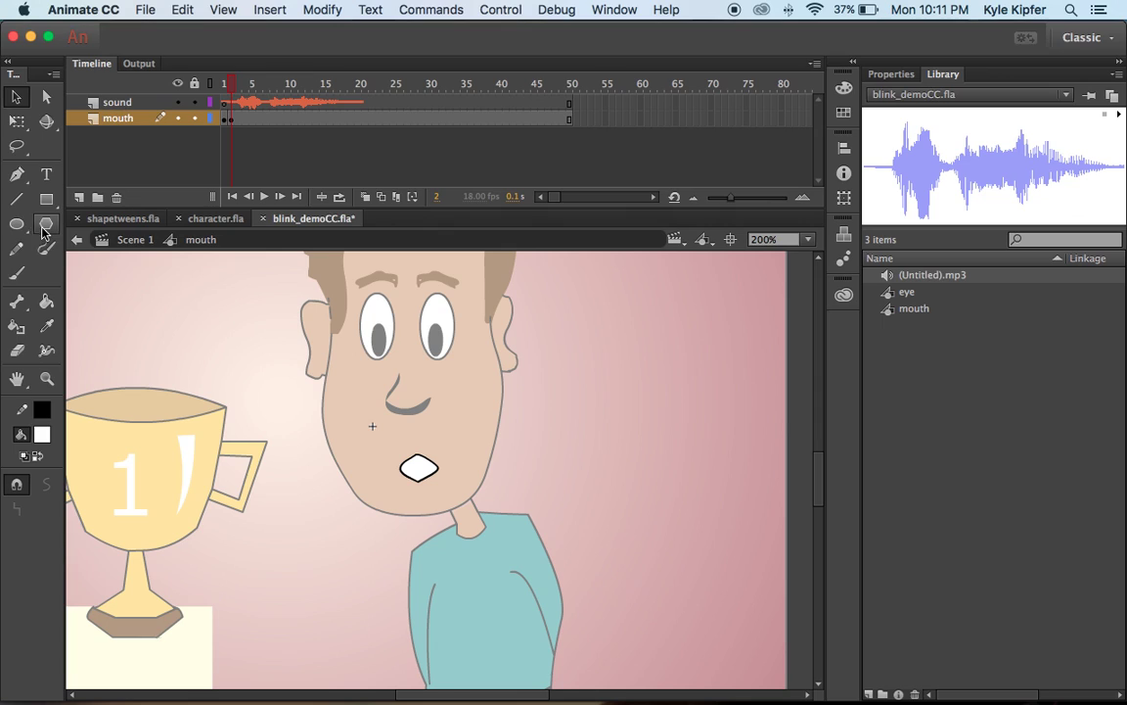
Paint thin black lip strokes with the Brush, undoing a stray stroke and adjusting brush size
left_click(19, 275)
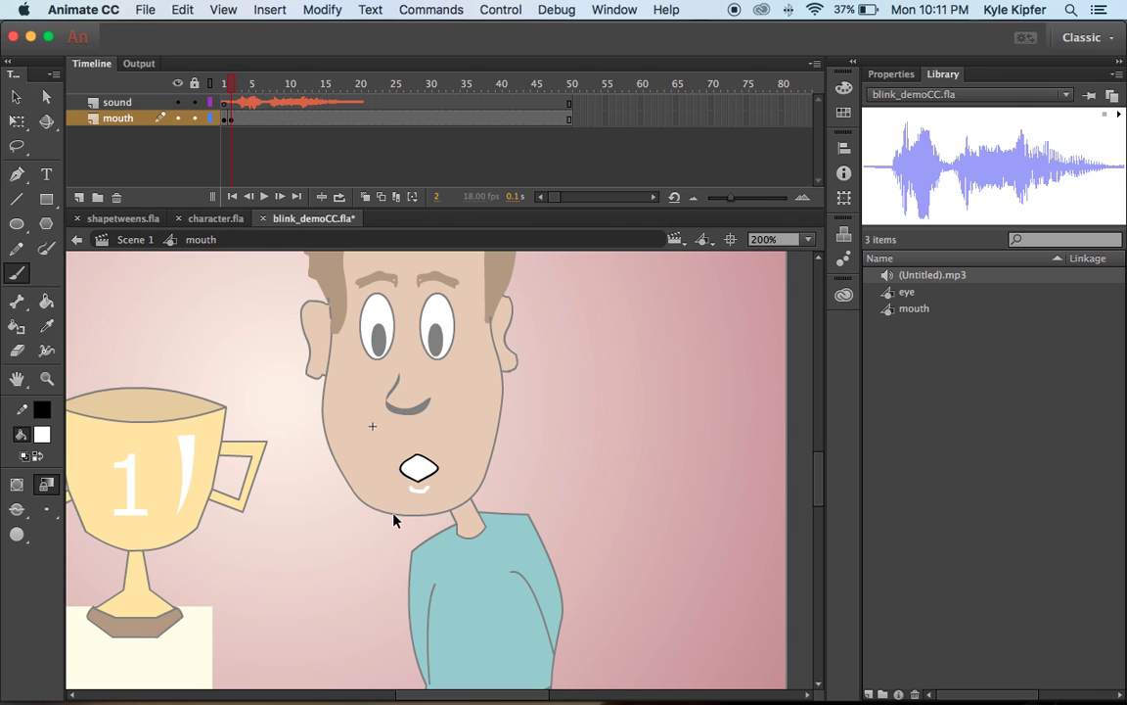
left_click(42, 435)
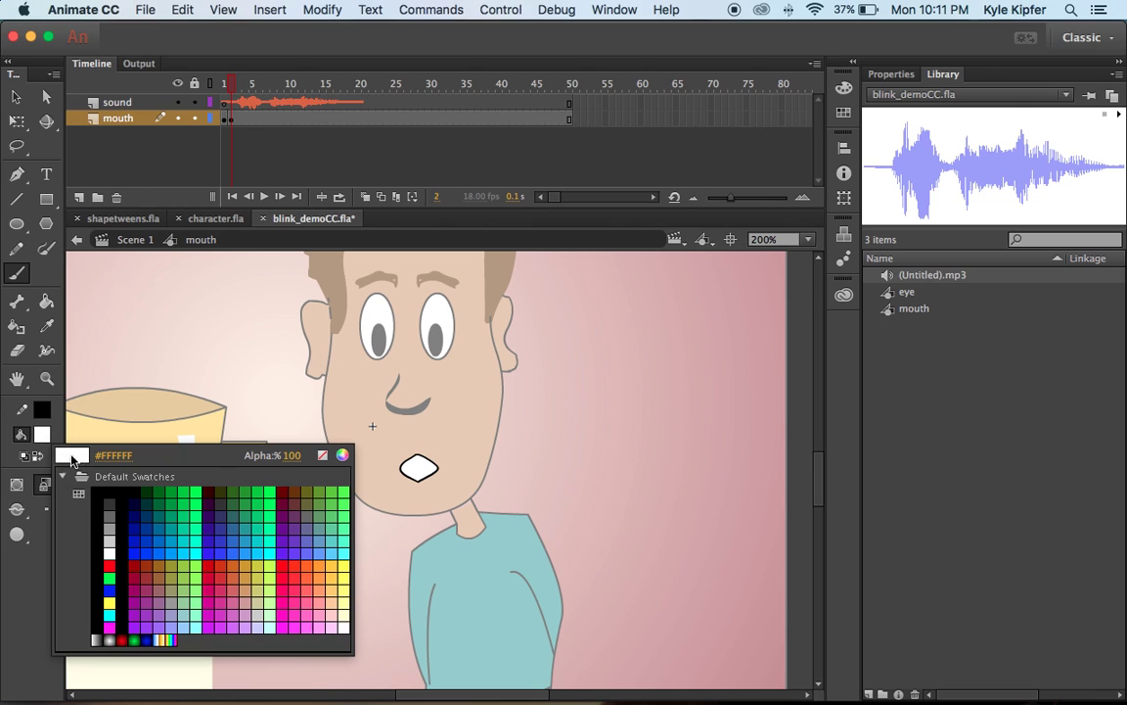
left_click(108, 489)
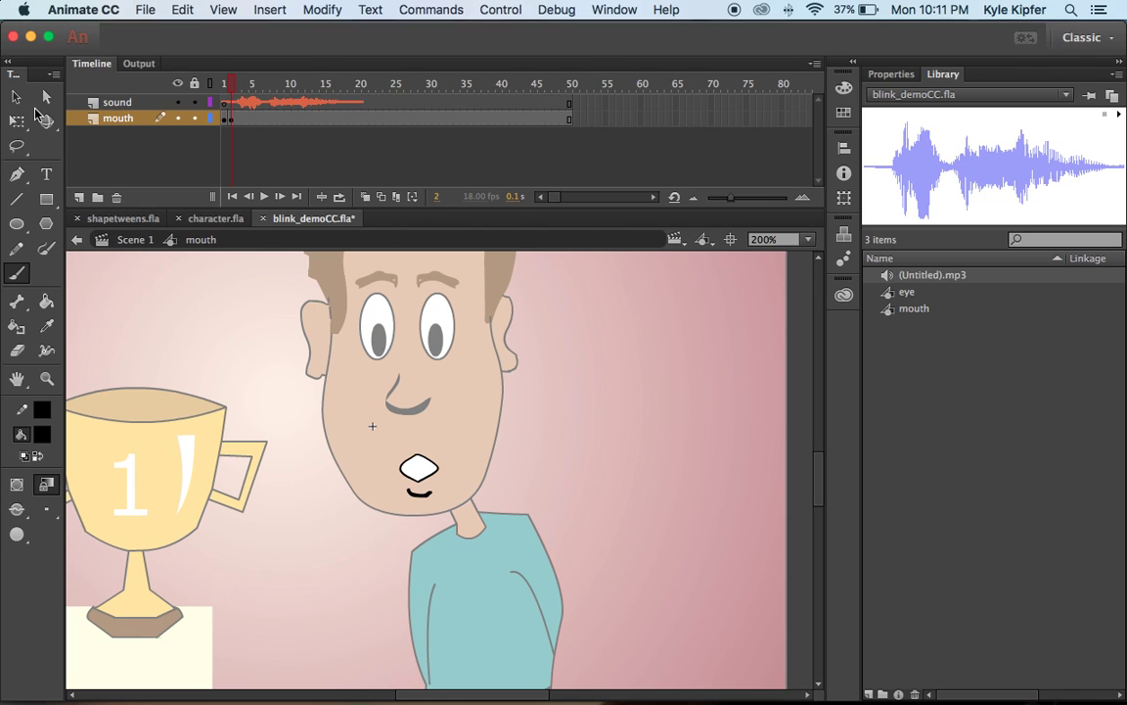
key("super+z")
left_click(891, 73)
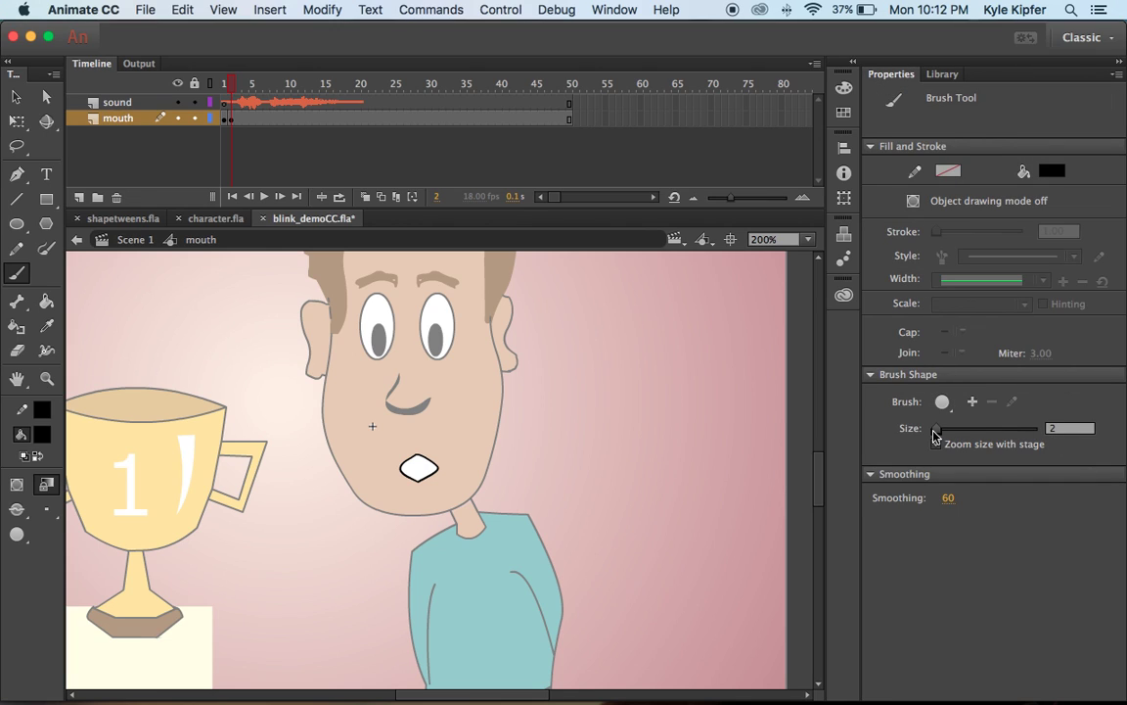
left_click_drag(936, 432, 936, 435)
left_click(46, 301)
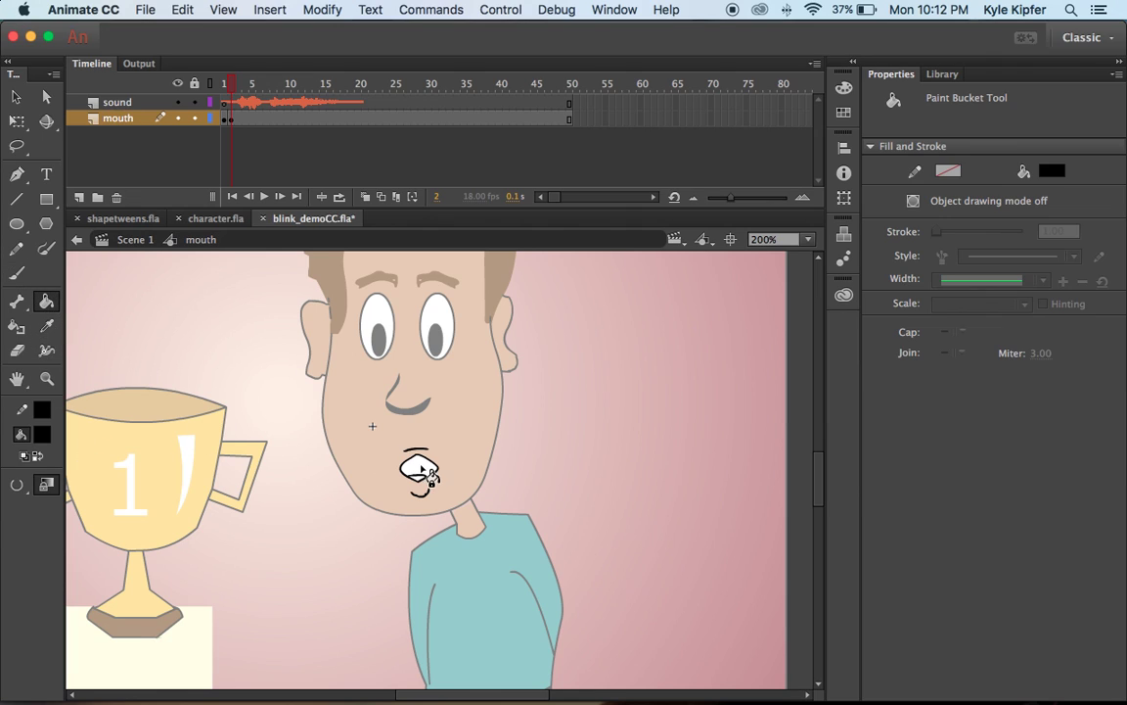
left_click(431, 477)
key("super+z")
left_click(16, 485)
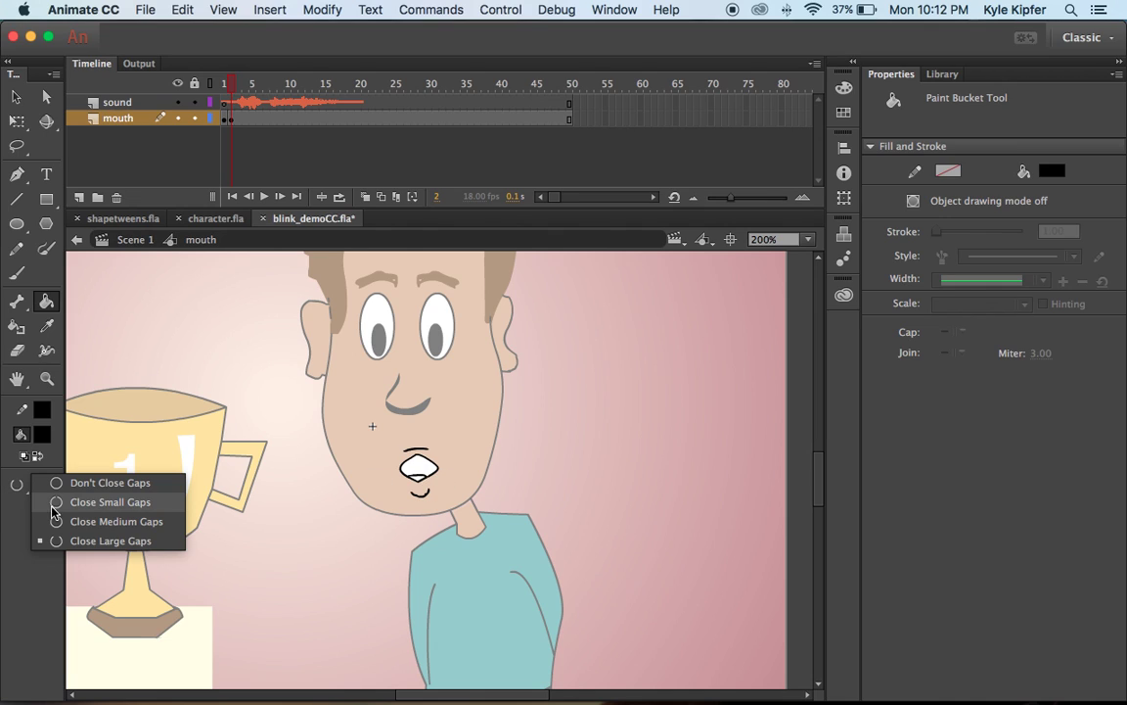
left_click(85, 483)
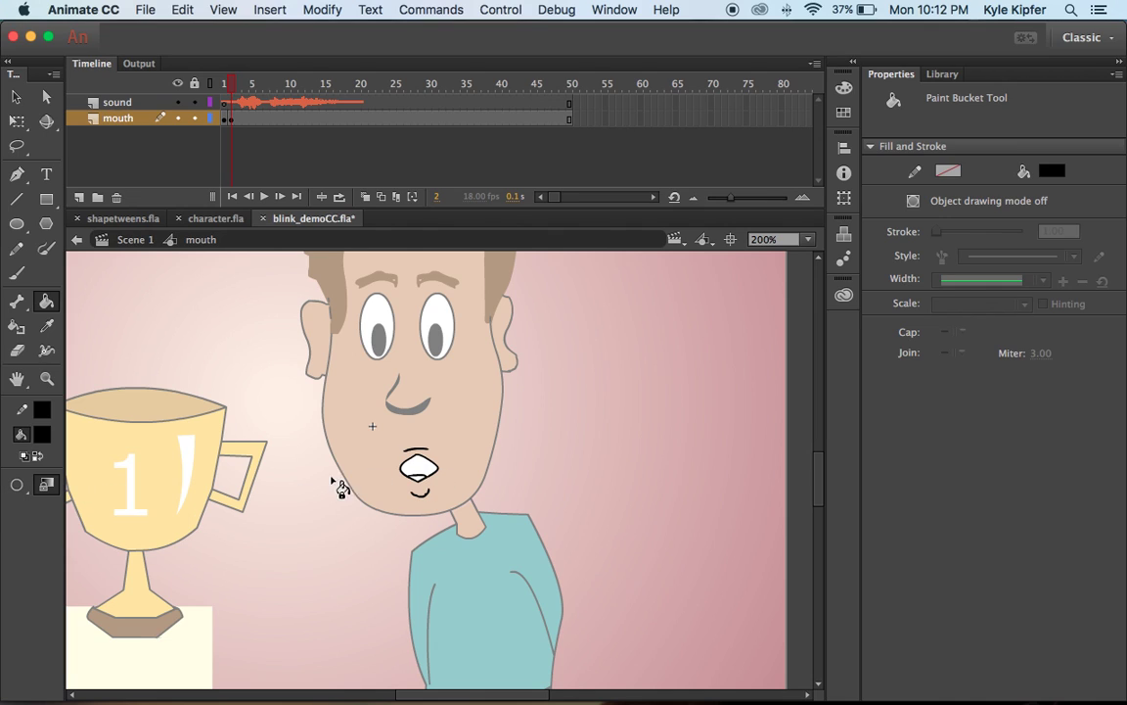
left_click(418, 466)
key("super+z")
key("z")
Zoom in on the mouth and brush a red tongue along its lower part
left_click(415, 465)
left_click(475, 480)
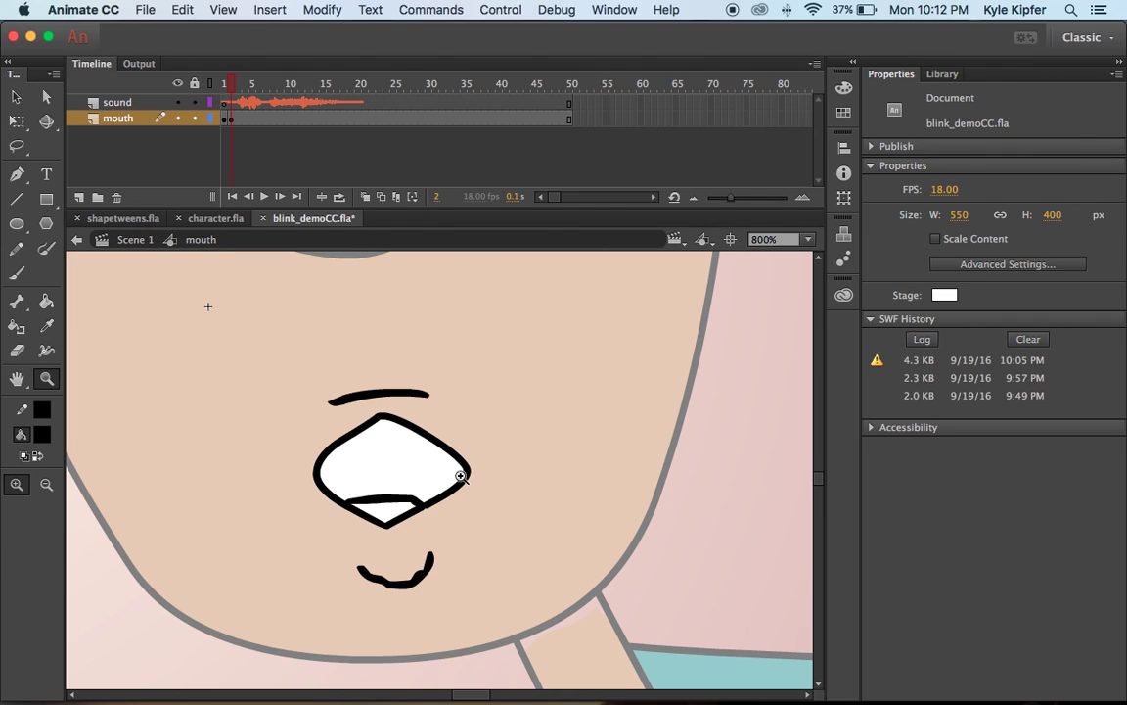
left_click(410, 472)
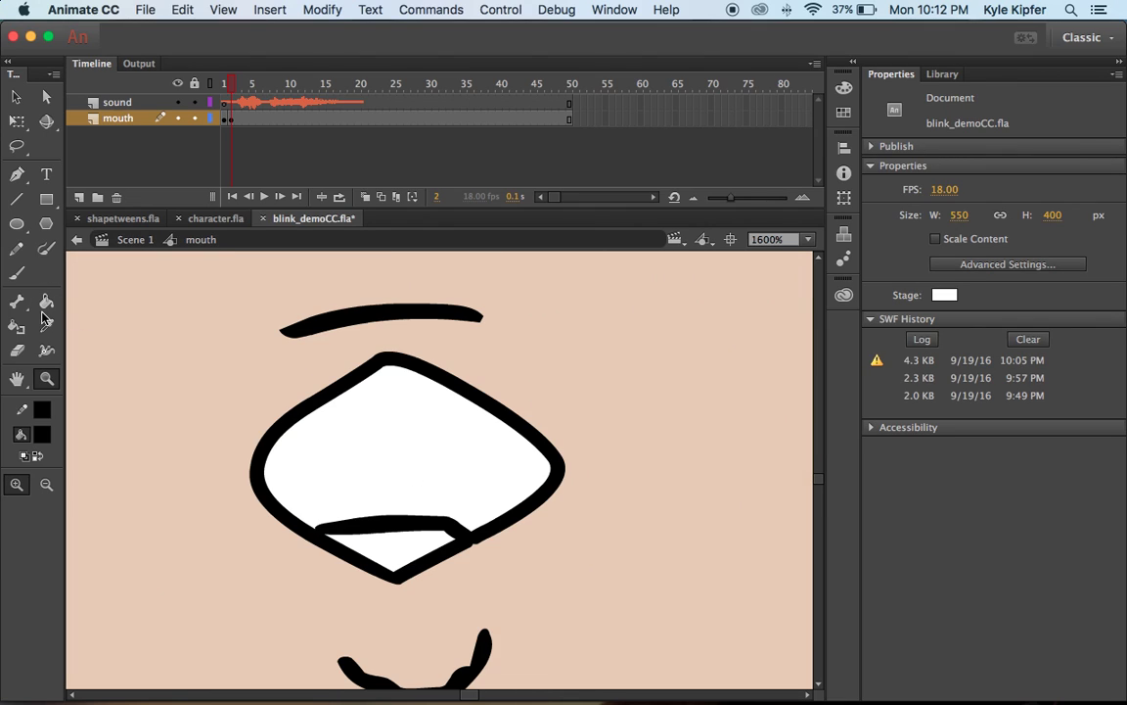
key("b")
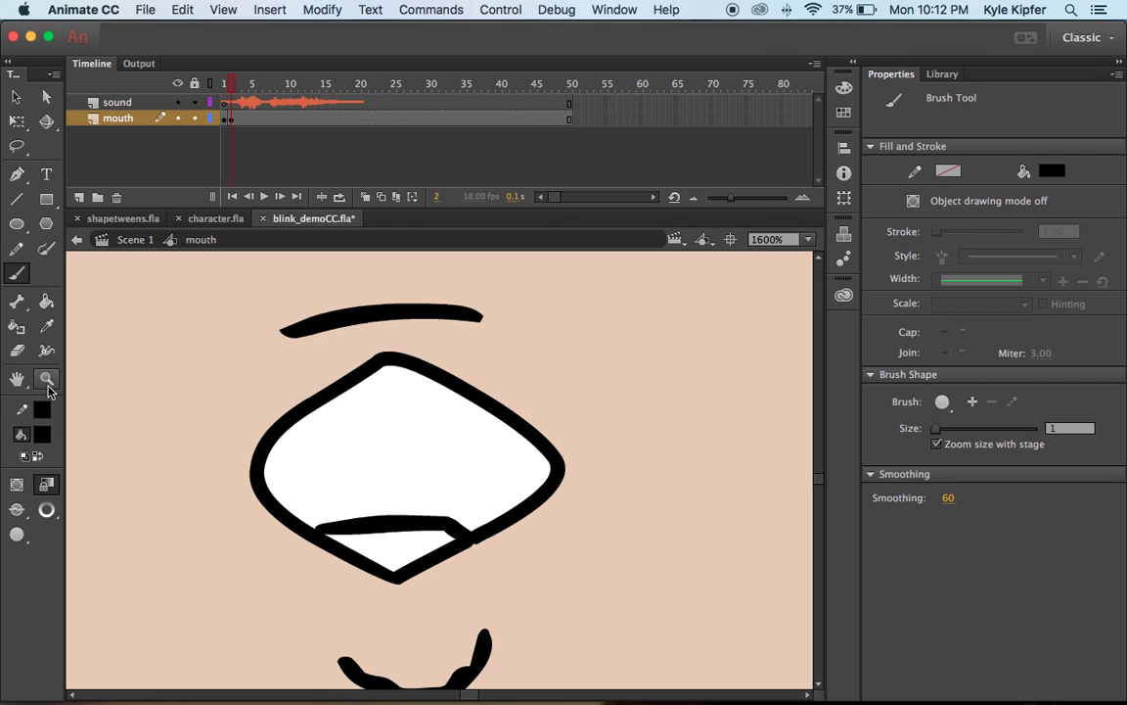
left_click(42, 434)
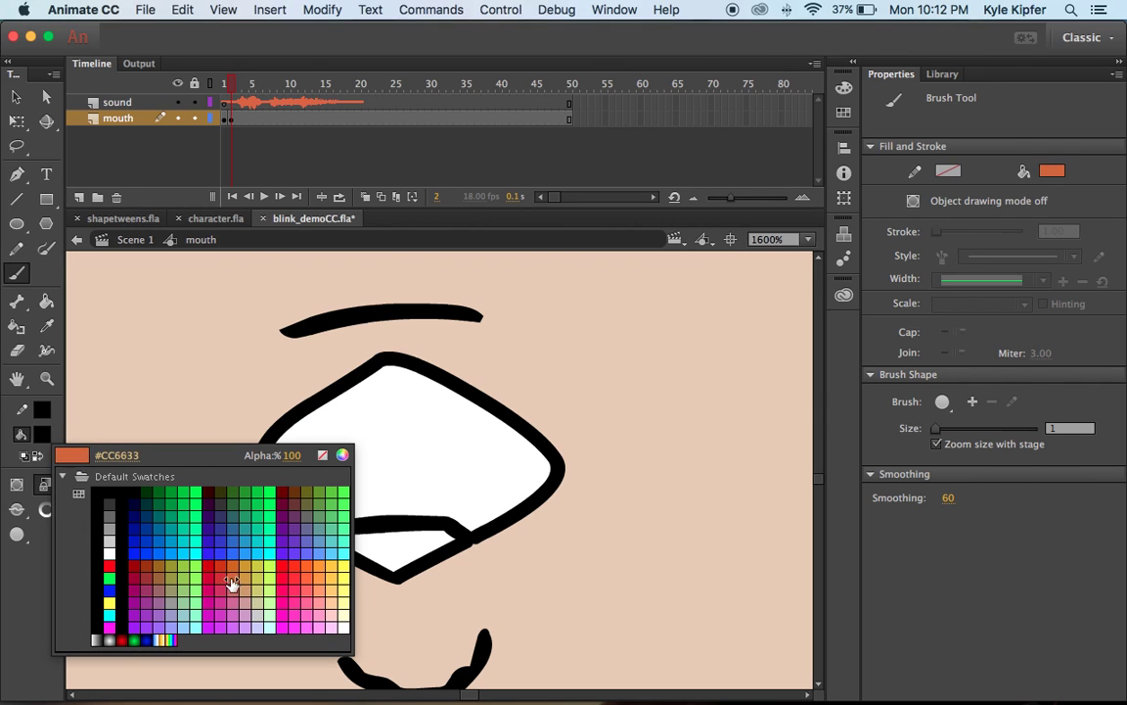
left_click(219, 581)
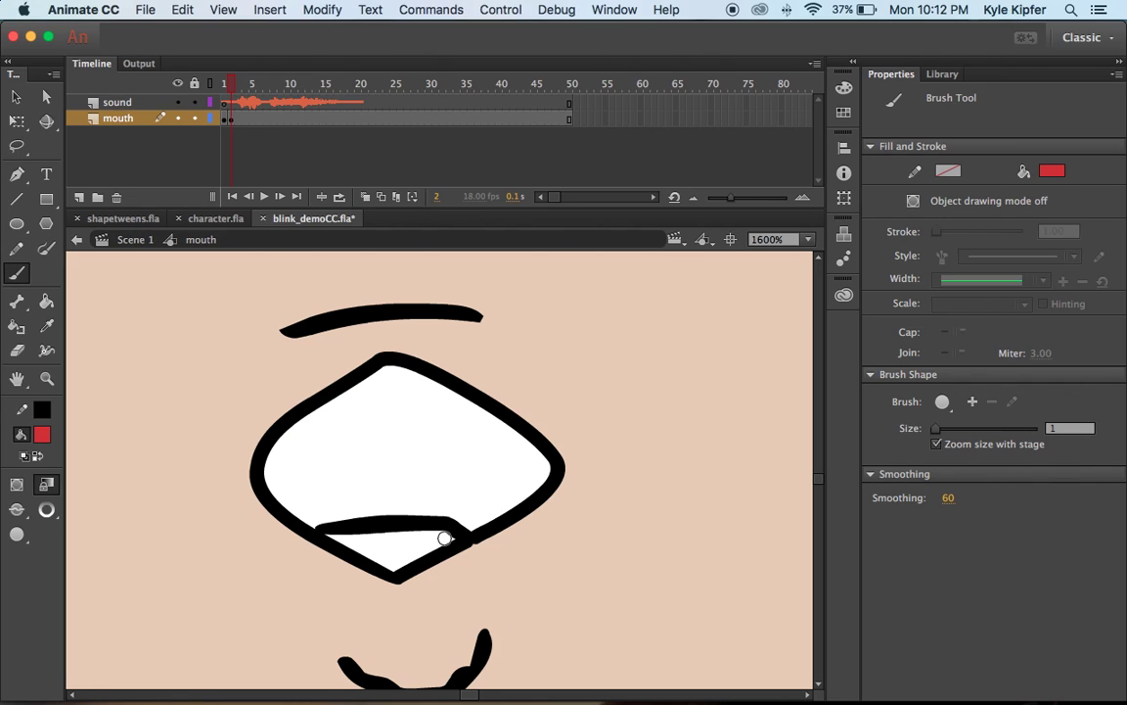
mouse_move(448, 536)
left_mouse_down()
mouse_move(330, 534)
mouse_move(382, 560)
mouse_move(446, 548)
mouse_move(367, 544)
mouse_move(384, 544)
mouse_move(402, 520)
left_mouse_up()
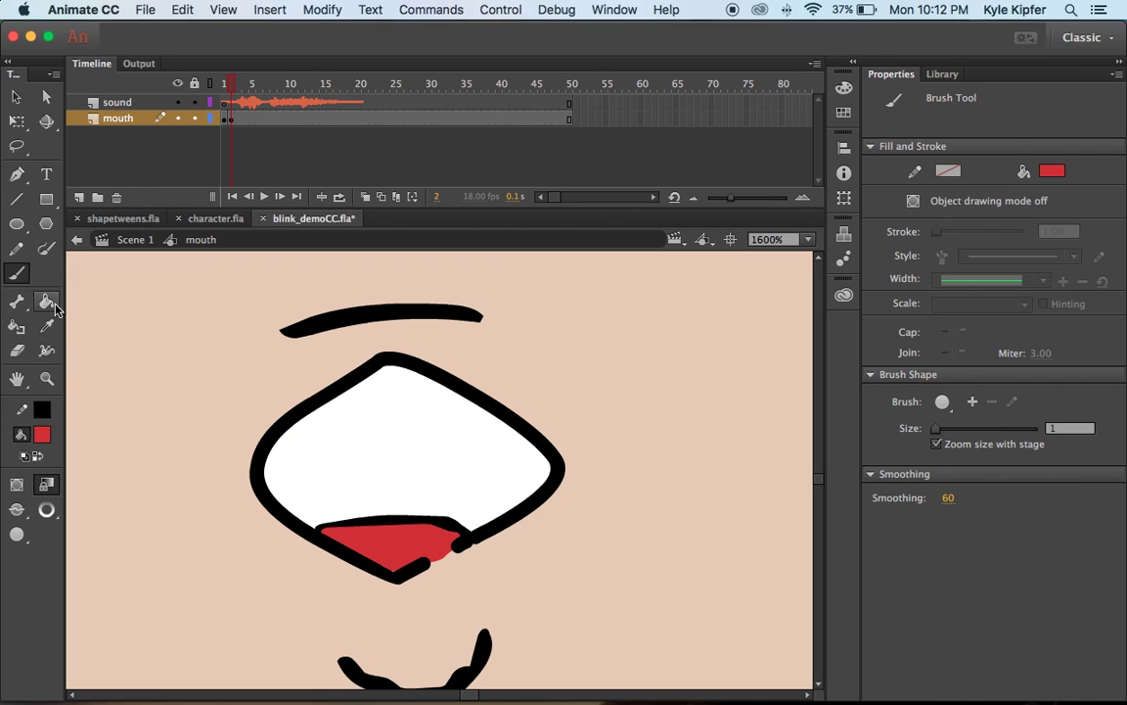
Fill the mouth's white interior black with the Paint Bucket, then zoom back out to the whole stage
key("k")
left_click(43, 435)
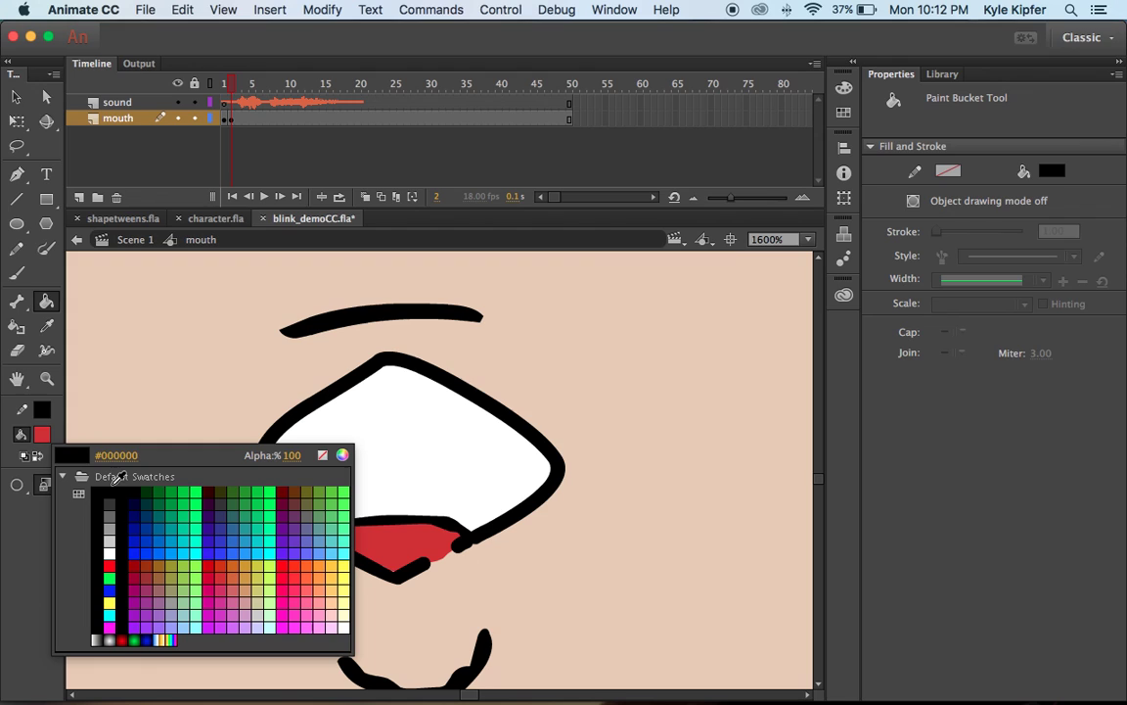
left_click(98, 442)
left_click(383, 462)
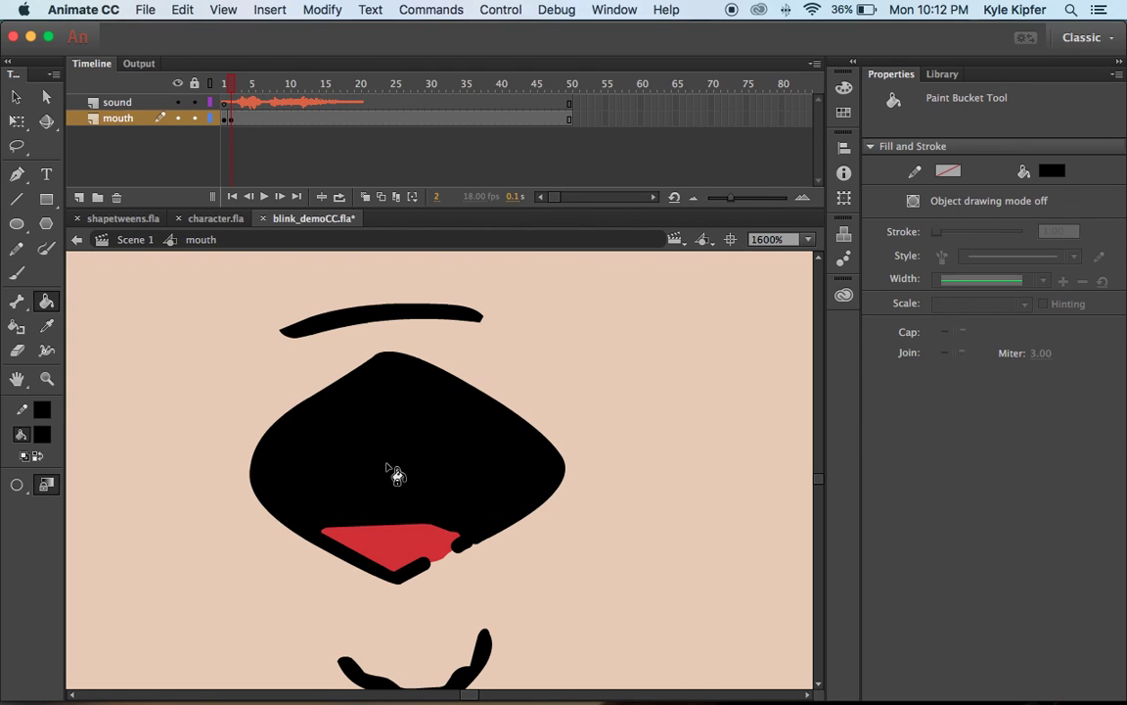
key("z")
left_click(392, 460, "alt")
left_click(436, 415, "alt")
left_click(436, 412, "alt")
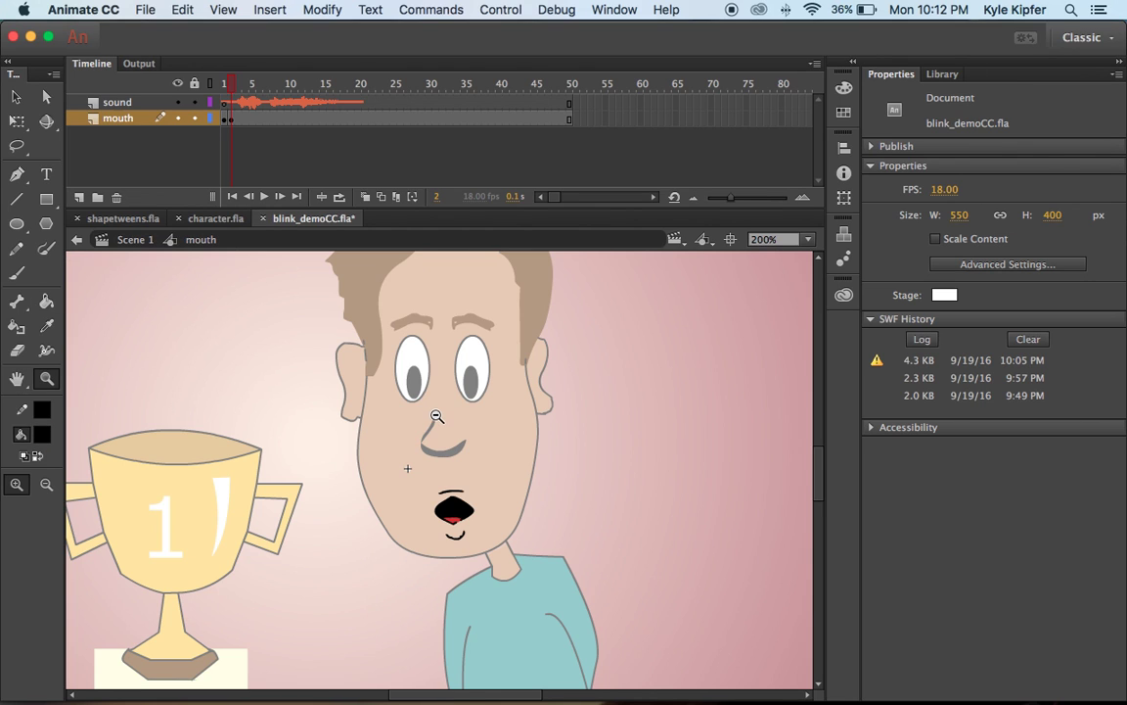
left_click(443, 483, "alt")
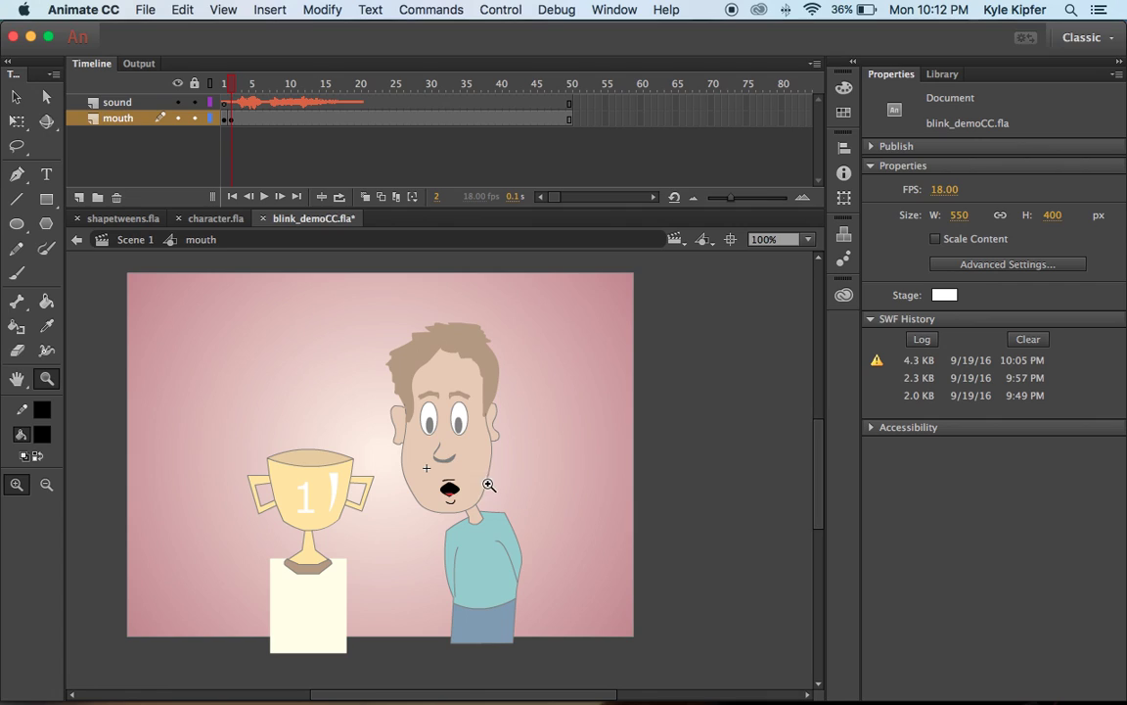
left_click_drag(231, 88, 256, 90)
key("super+Return")
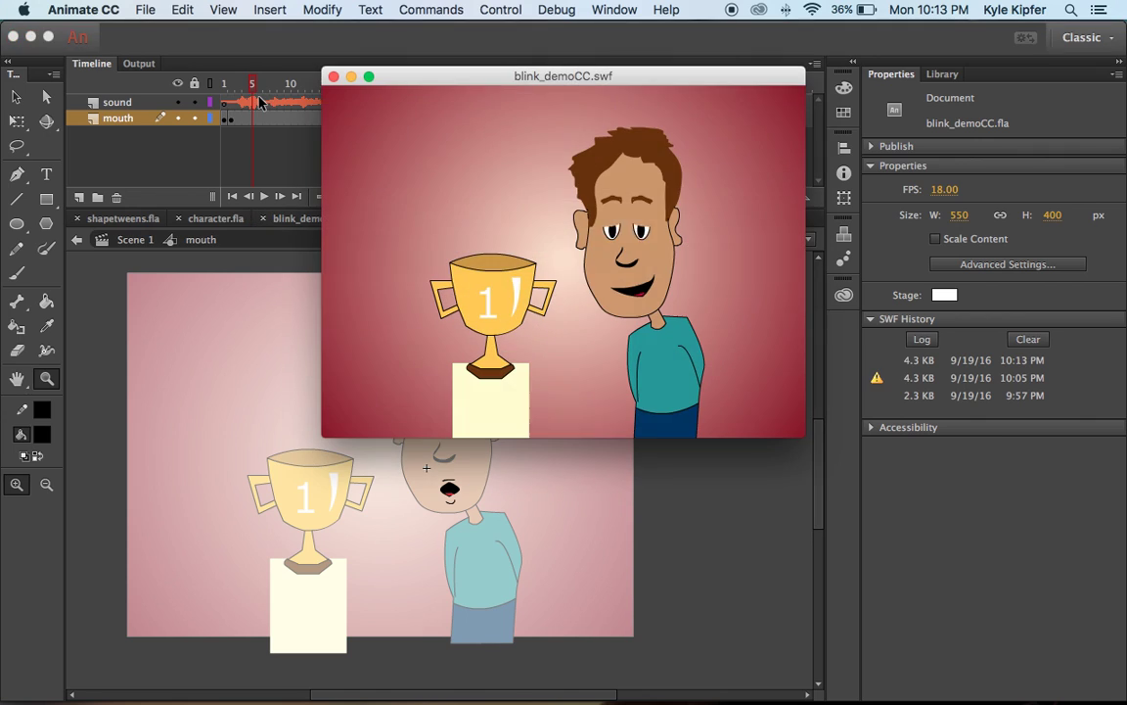
left_click(333, 76)
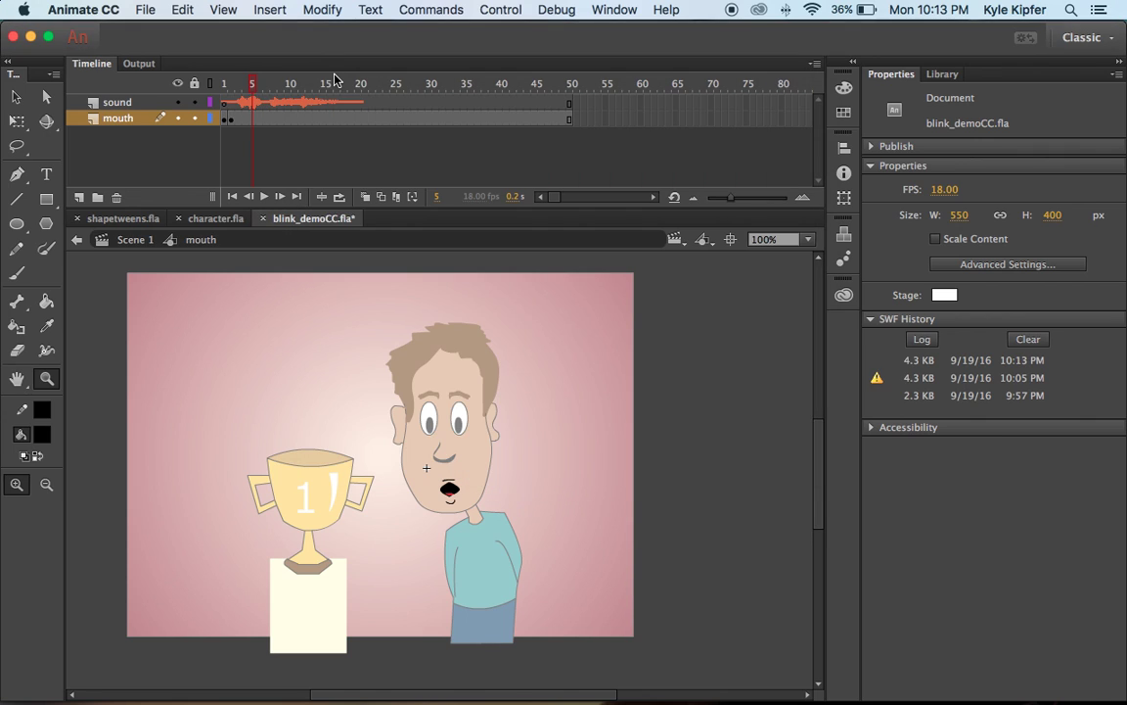
left_click(224, 103)
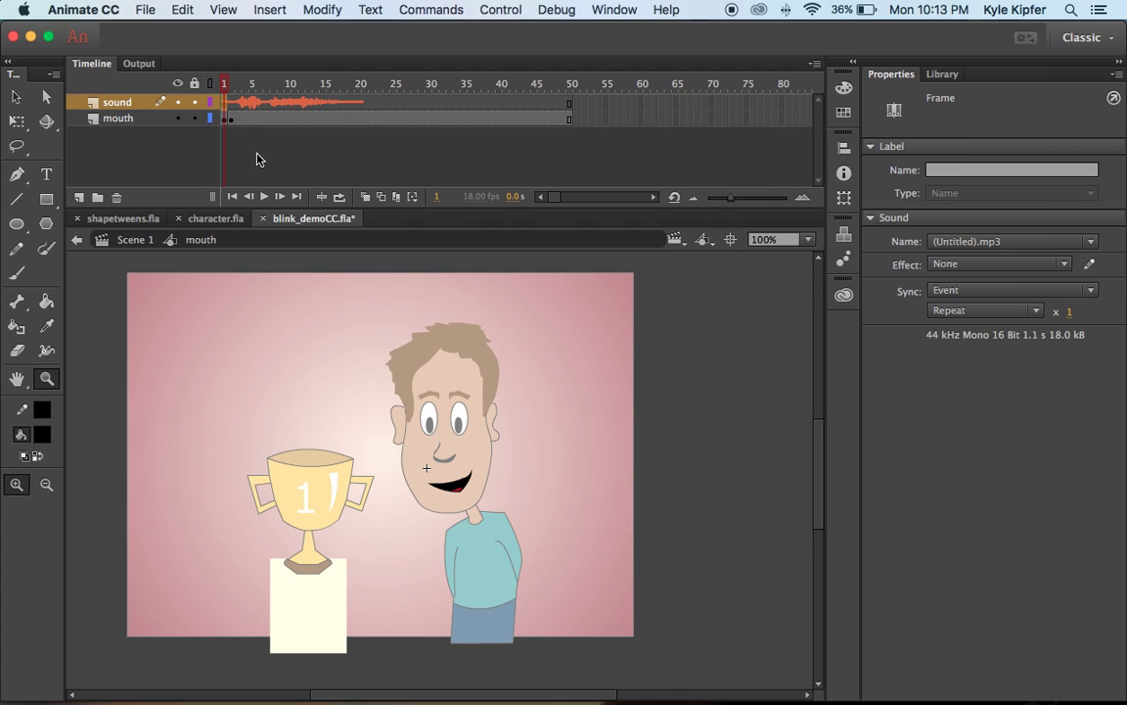
key("XF86AudioRaiseVolume")
left_click(231, 118)
left_click(232, 119)
left_click_drag(230, 85, 274, 87)
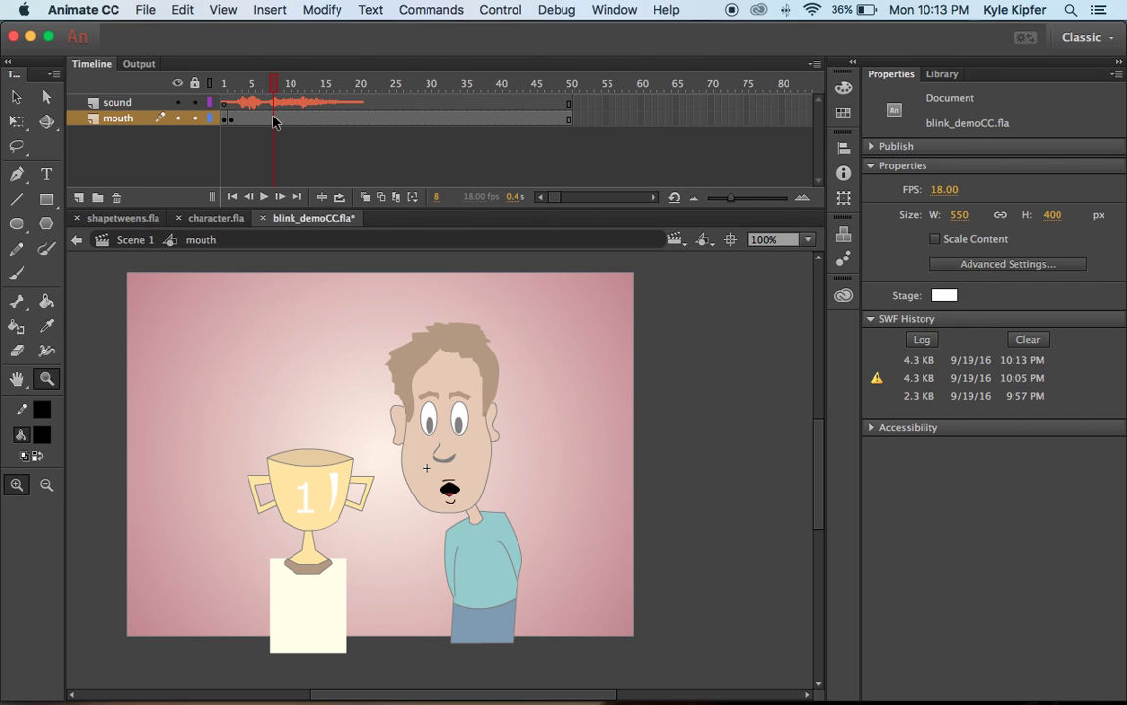
Select the frame 8 mouth, zoom in, and delete its upper lip line
left_click(275, 119)
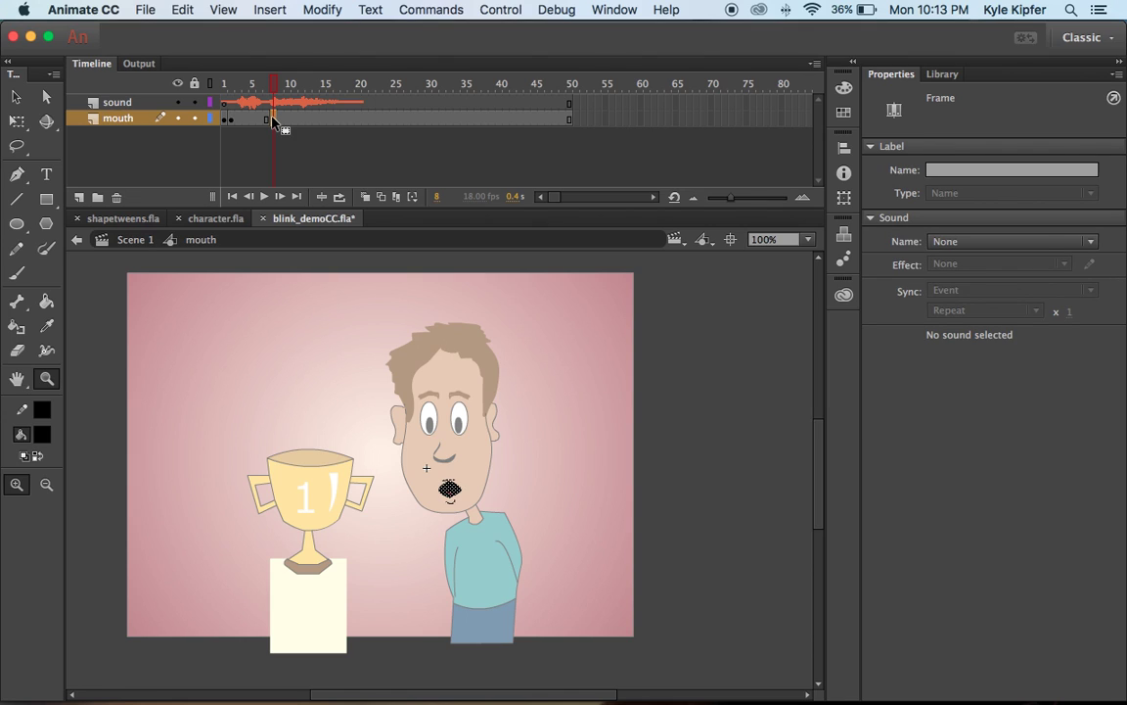
left_click(471, 496)
left_click(436, 465)
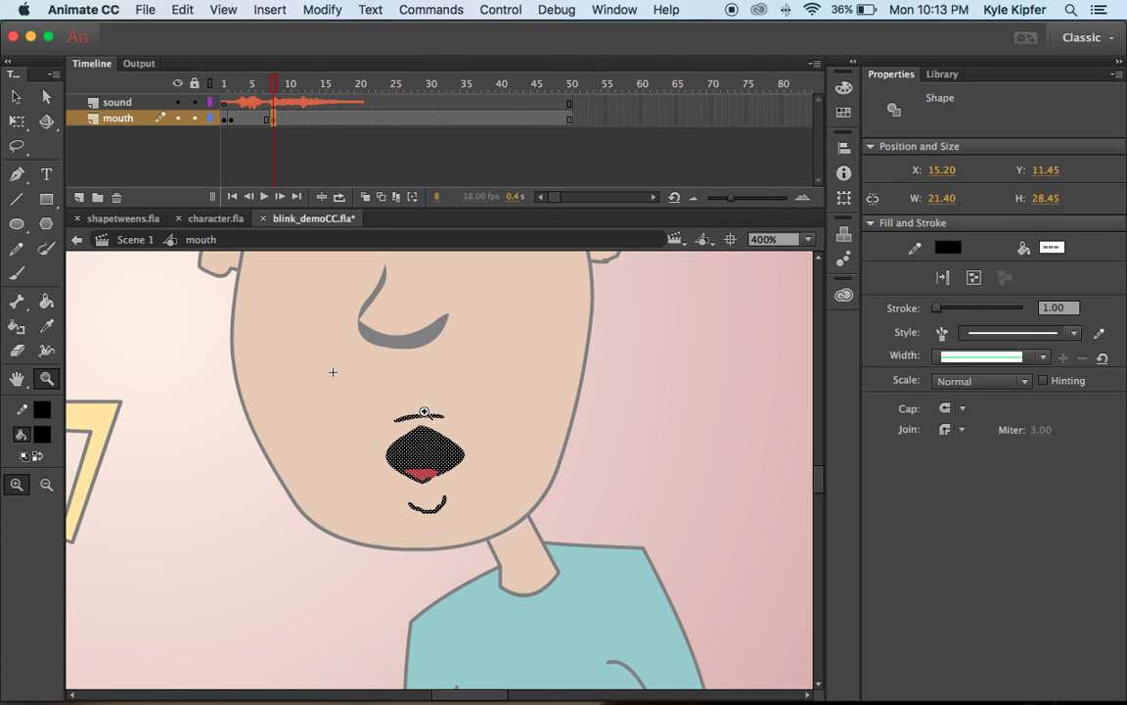
left_click(16, 96)
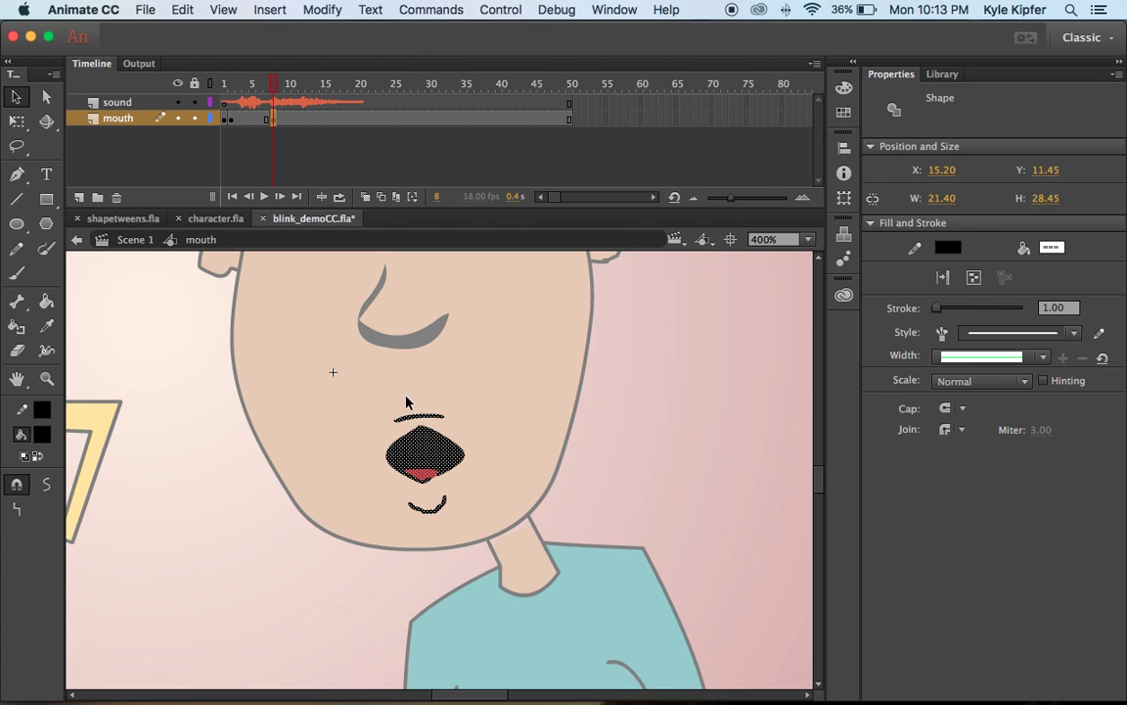
left_click(464, 398)
left_click(427, 432)
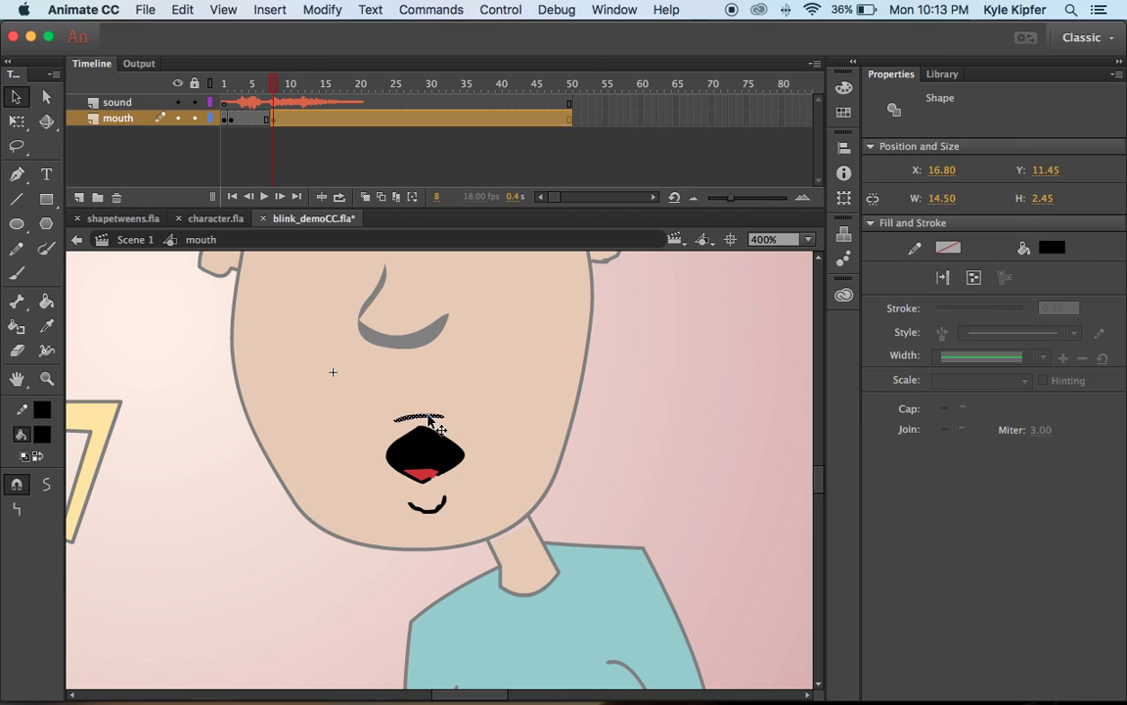
left_click(431, 443)
Drag the mouth's top edge down into a closed smile curve and zoom out to check the face
left_click_drag(424, 427, 456, 462)
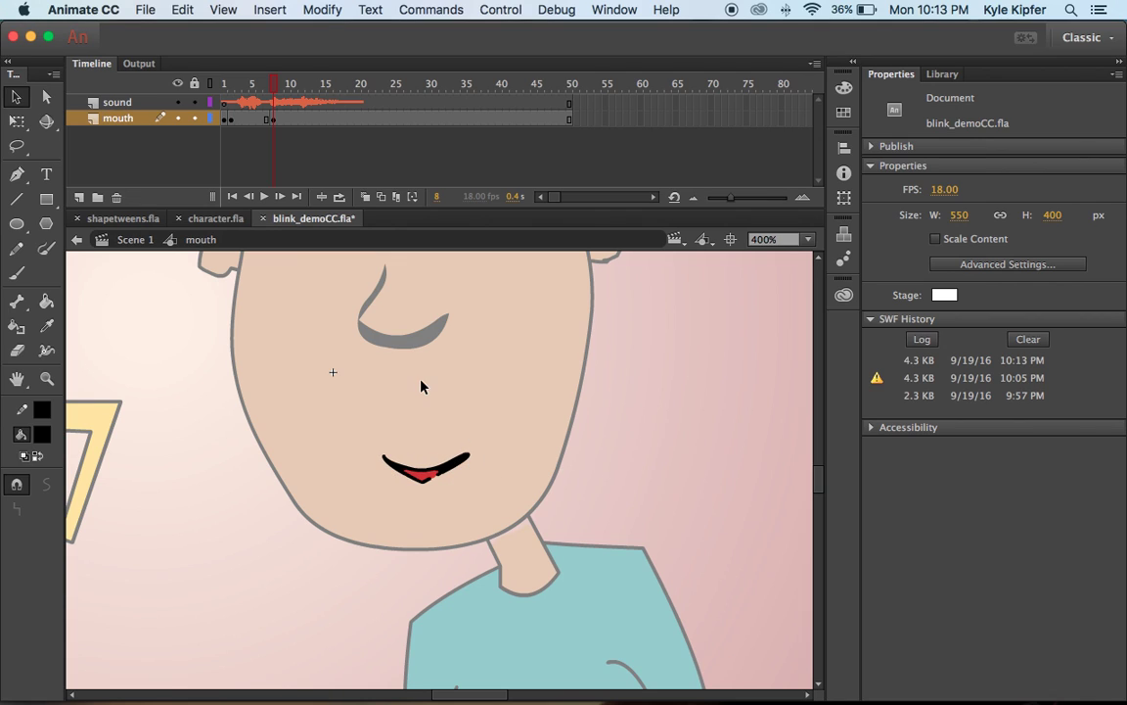
key("z")
left_click(415, 422, "alt")
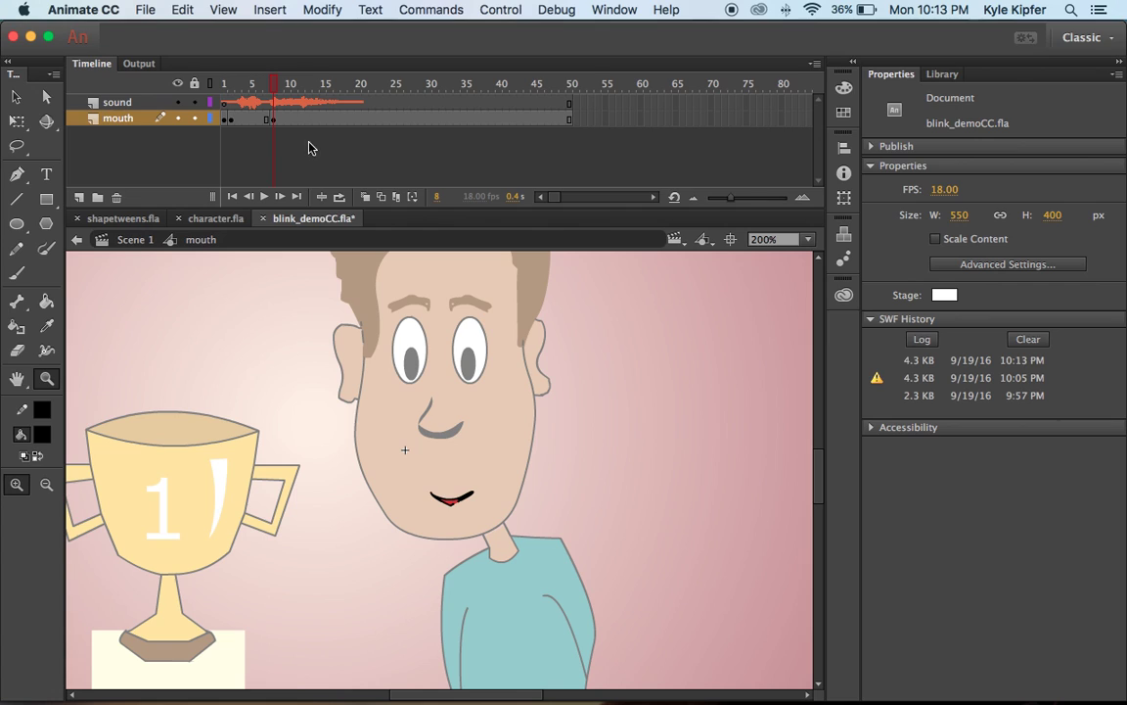
left_click(458, 521)
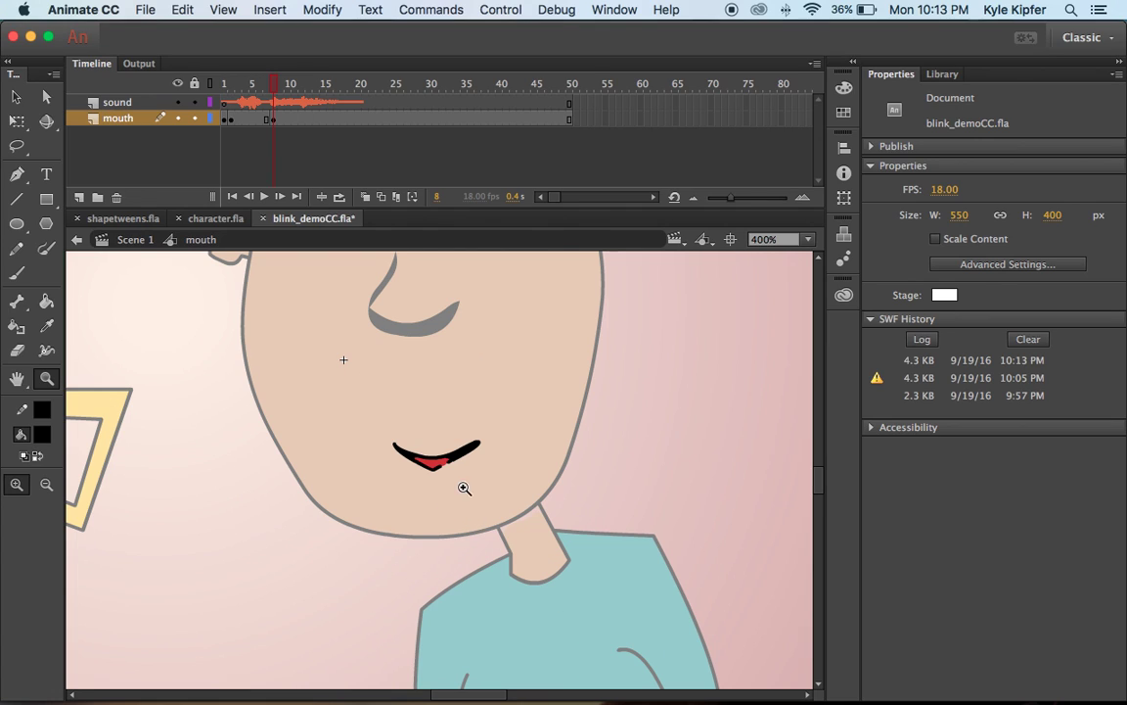
key("v")
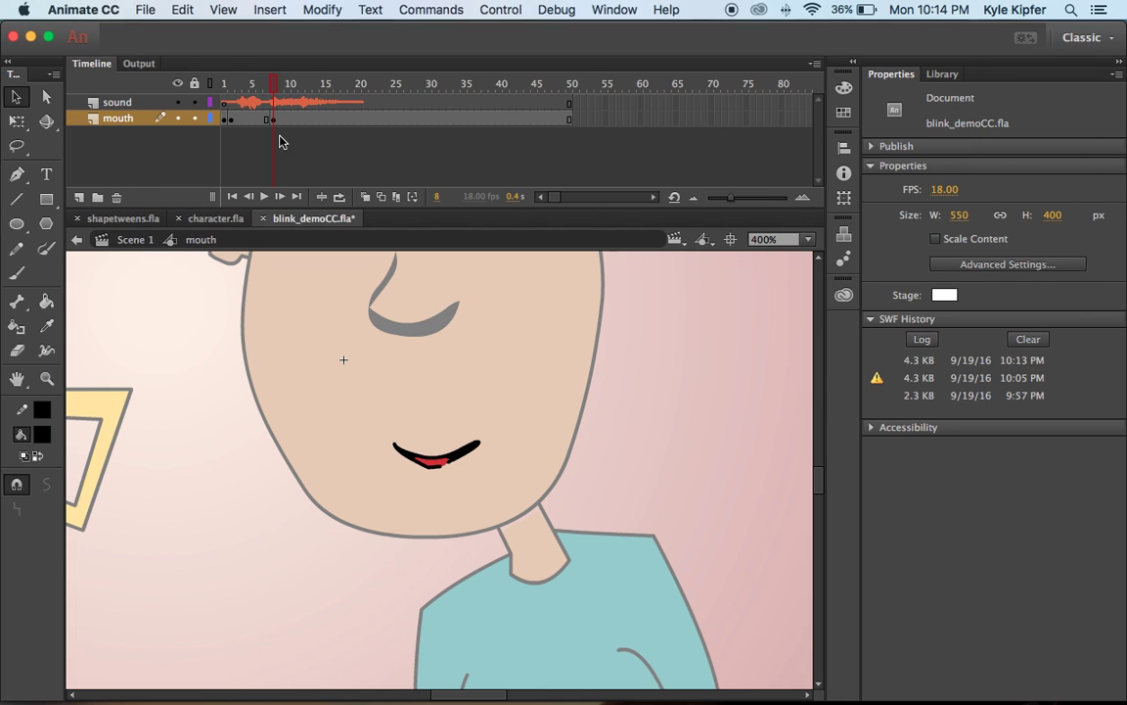
key("z")
left_click(426, 386, "alt")
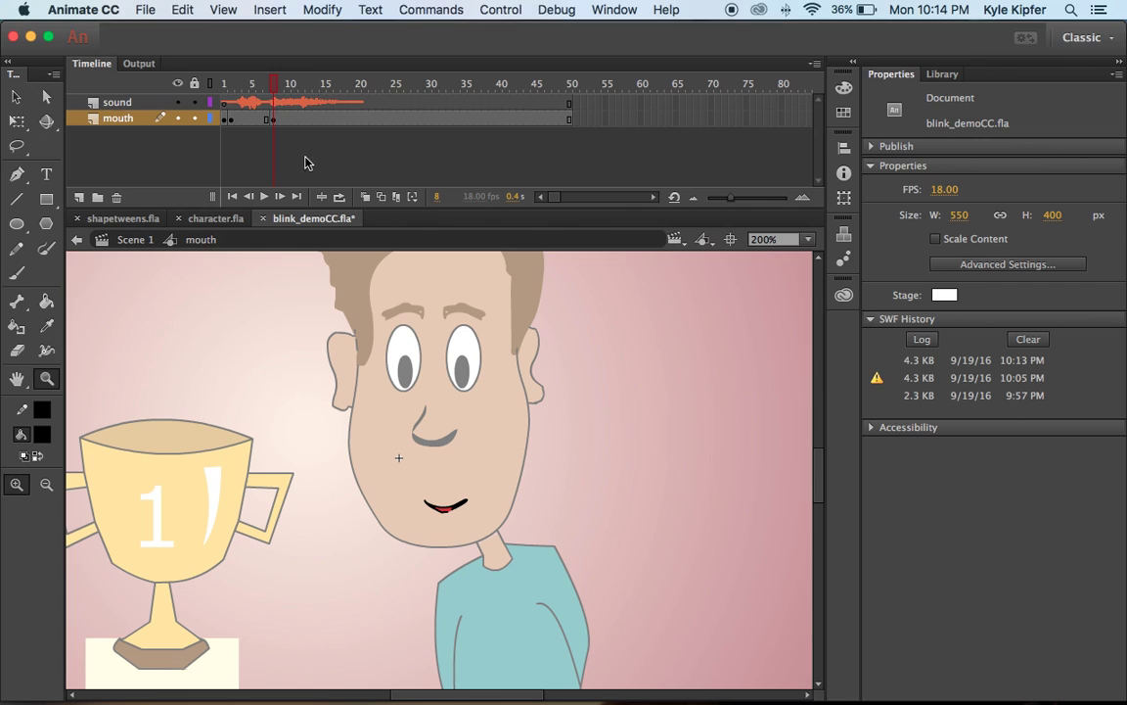
left_click(238, 84)
left_click_drag(238, 84, 294, 86)
left_click(295, 119)
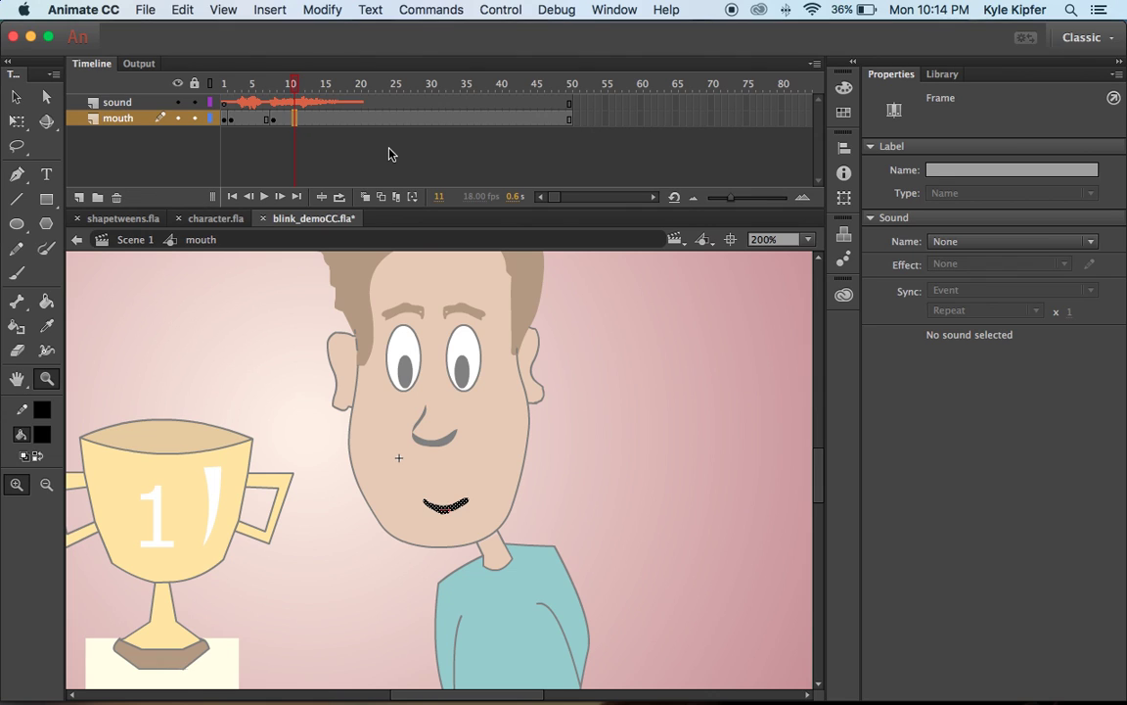
key("super+Return")
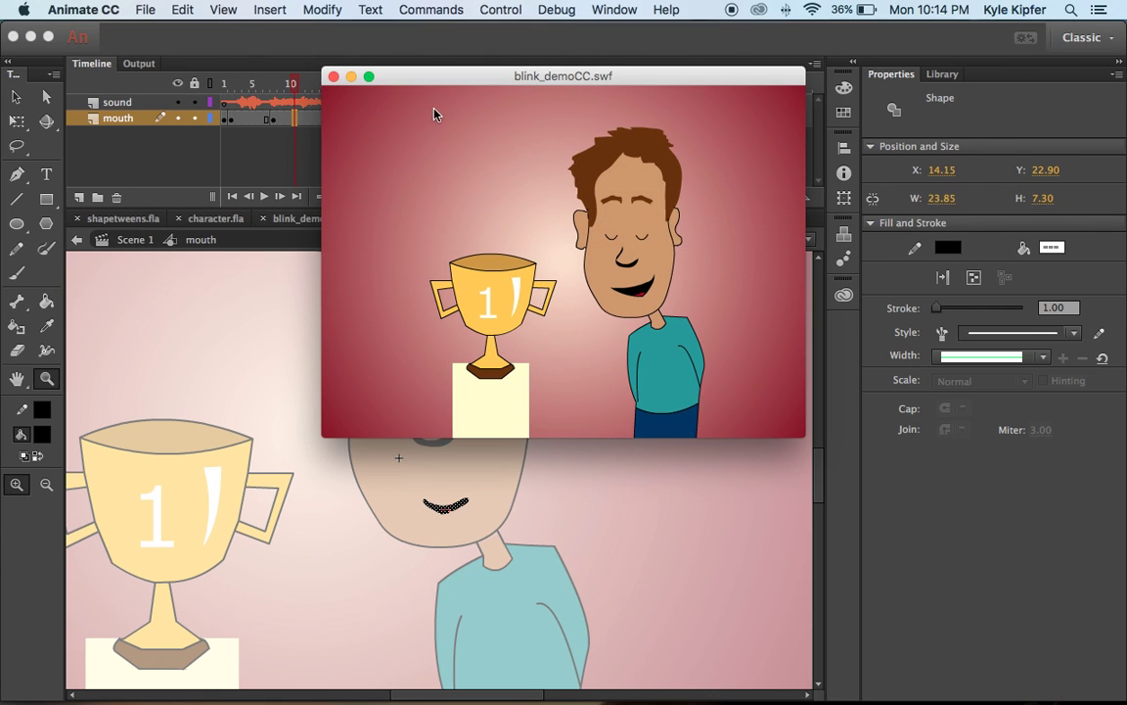
left_click(333, 77)
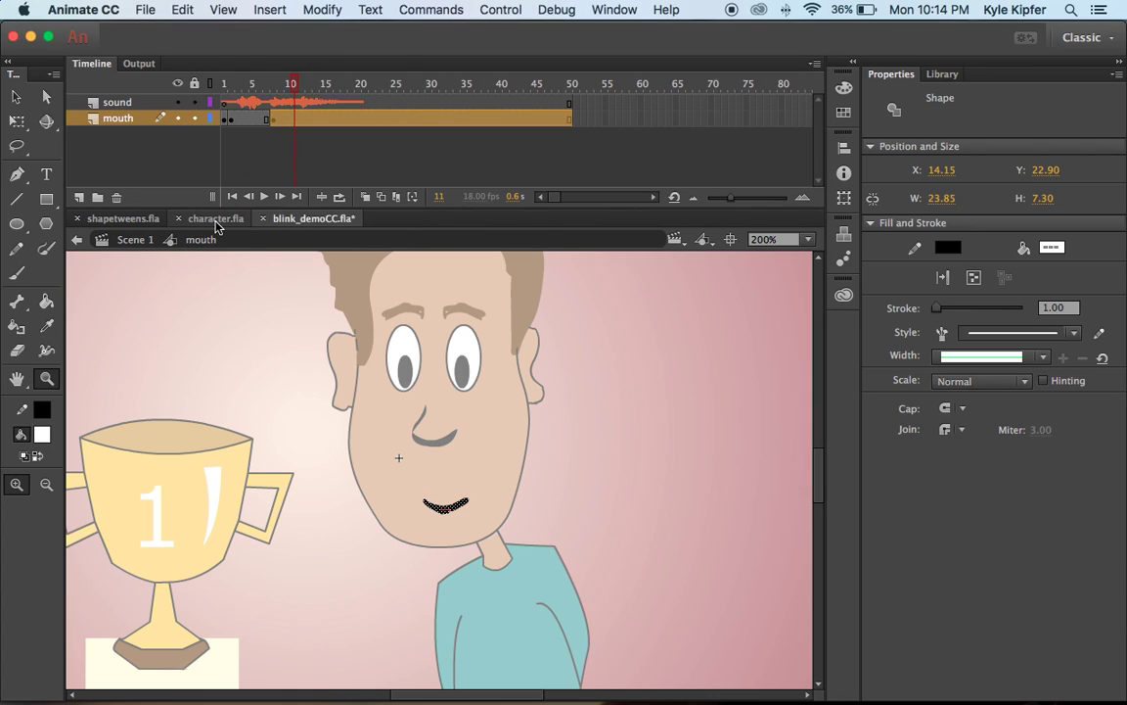
Replace the frame 12 mouth with the open O mouth from frame 2 via Paste in Place
left_click(316, 118)
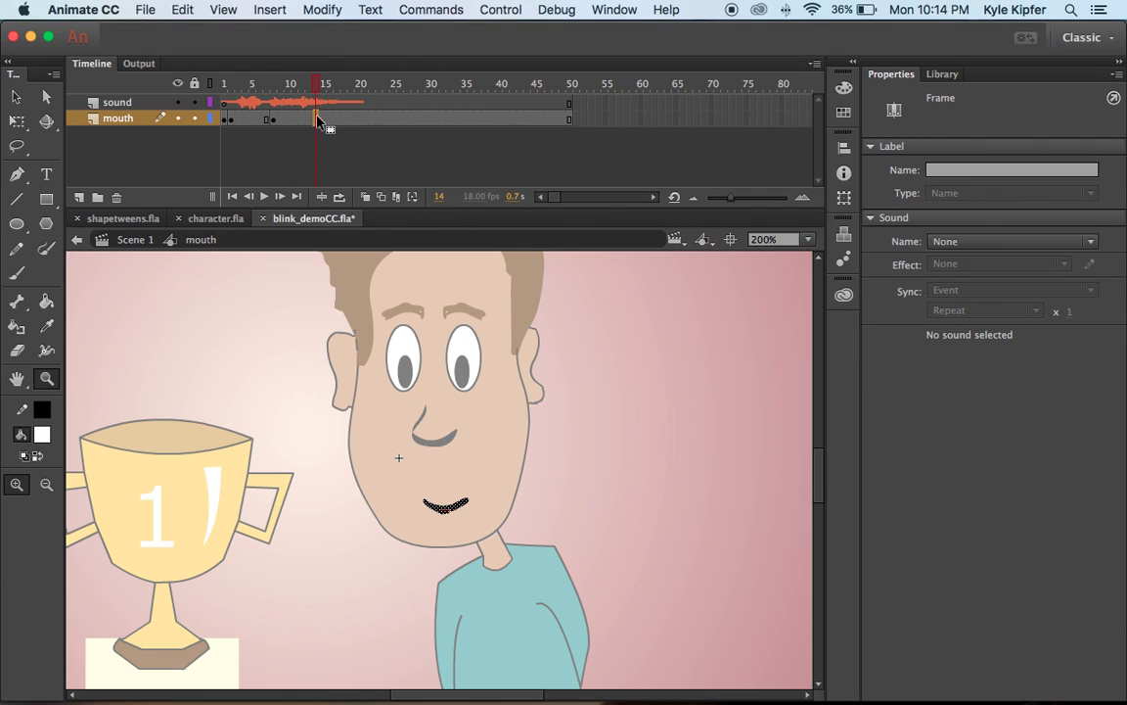
left_click(362, 118)
left_click(272, 119)
left_click(282, 119)
left_click(299, 122)
left_click(232, 122)
left_click_drag(232, 122, 301, 119)
key("Delete")
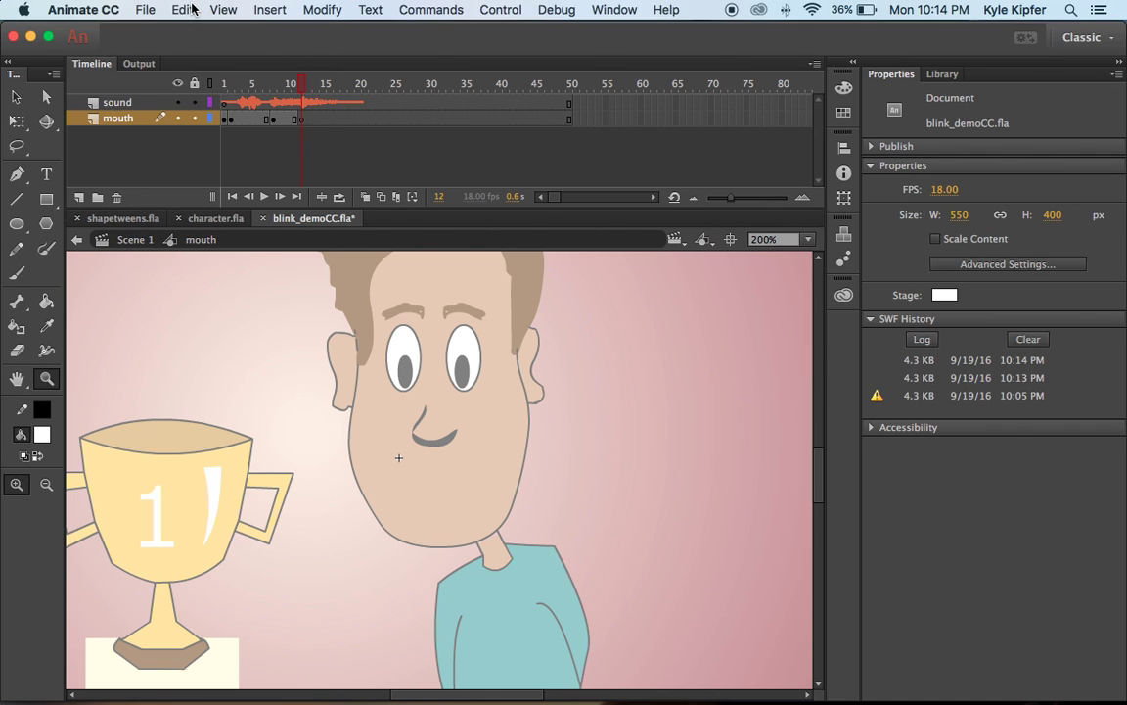
left_click(182, 9)
left_click(207, 123)
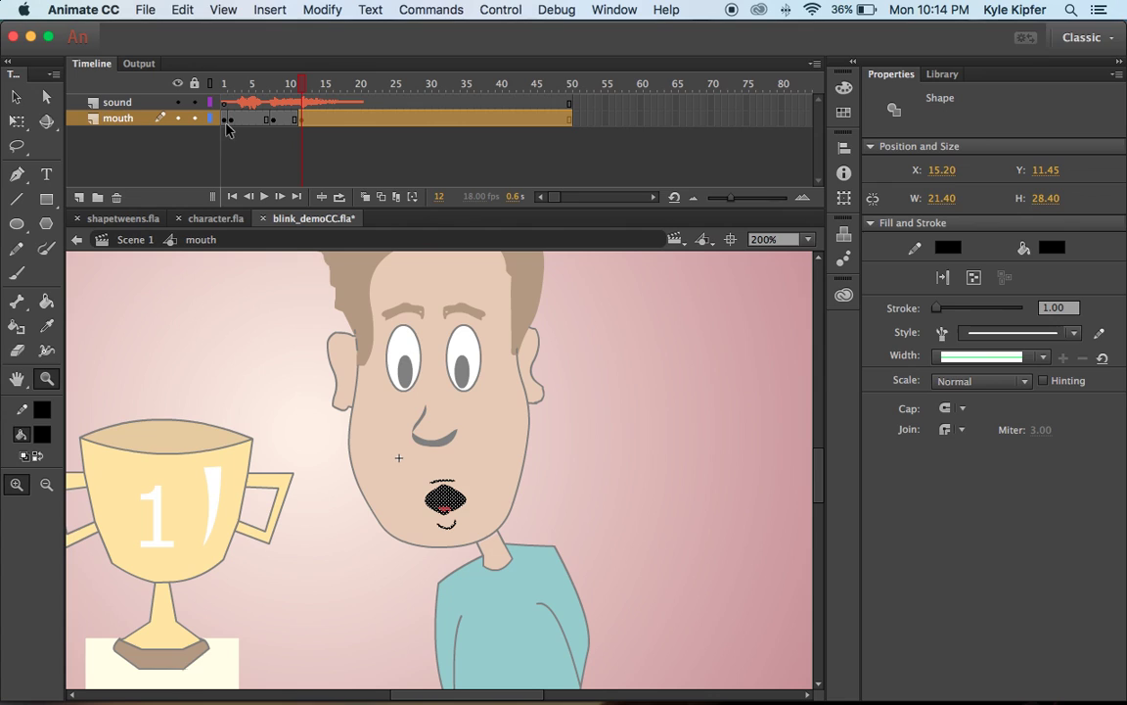
Paste the frame 1 wide smile in place on frame 21 and scrub the timeline to preview
mouse_move(275, 86)
left_mouse_down()
mouse_move(182, 86)
mouse_move(399, 93)
left_mouse_up()
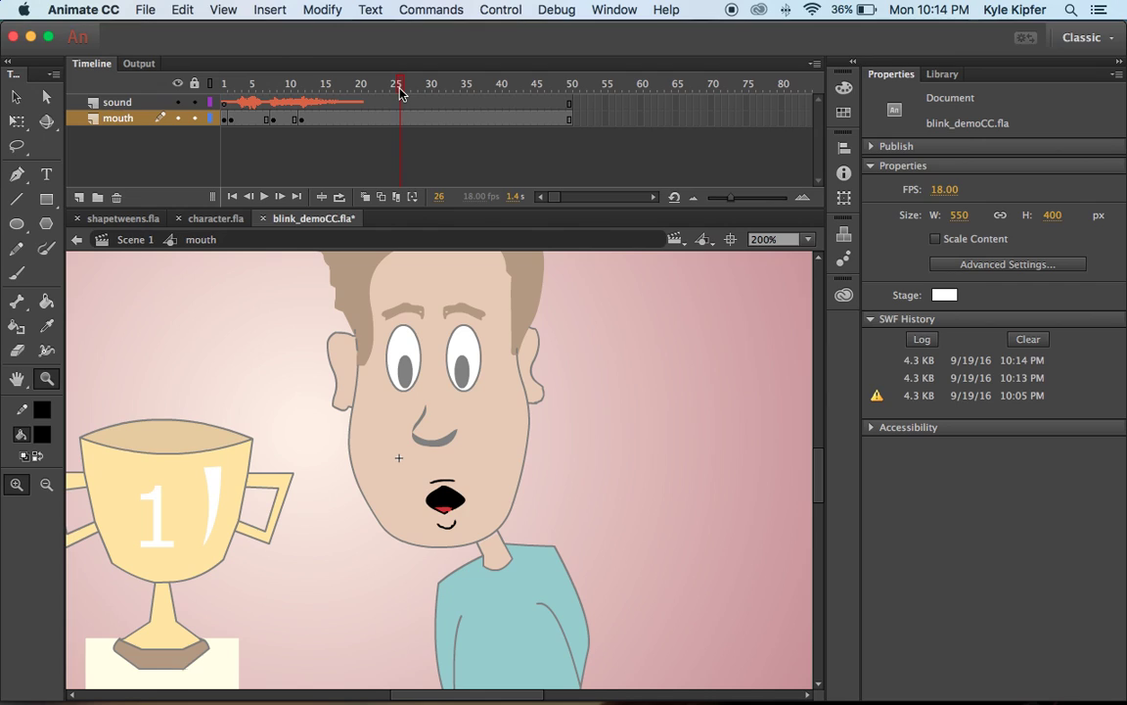
left_click(365, 118)
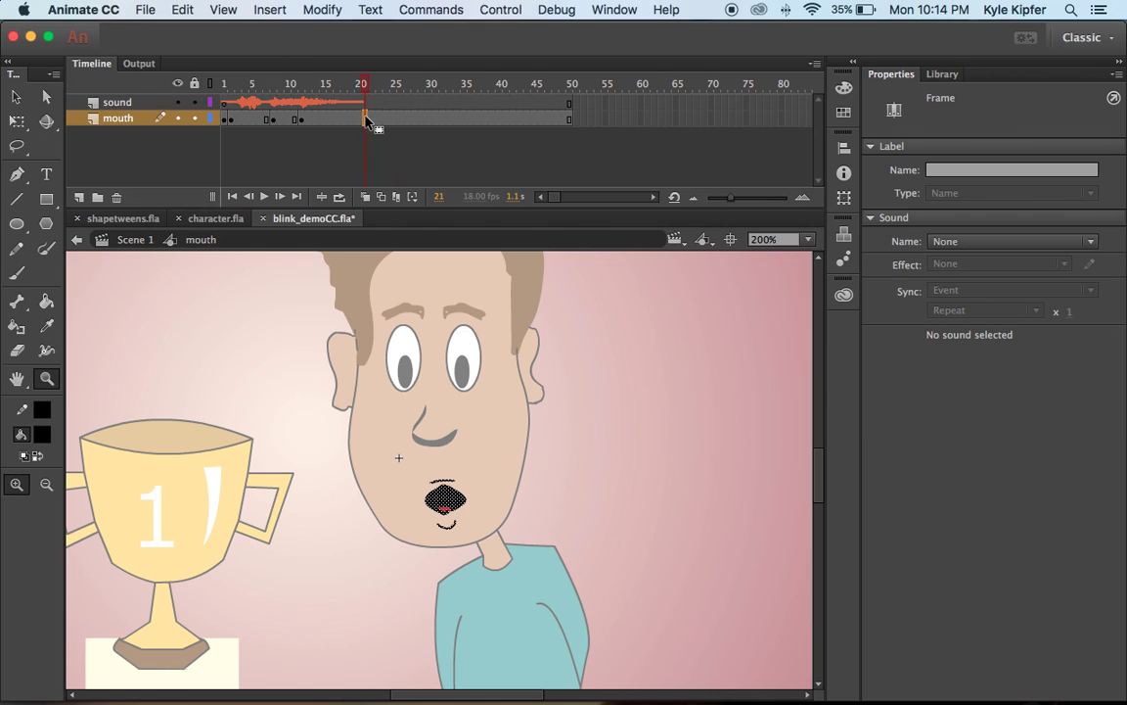
left_click(274, 120)
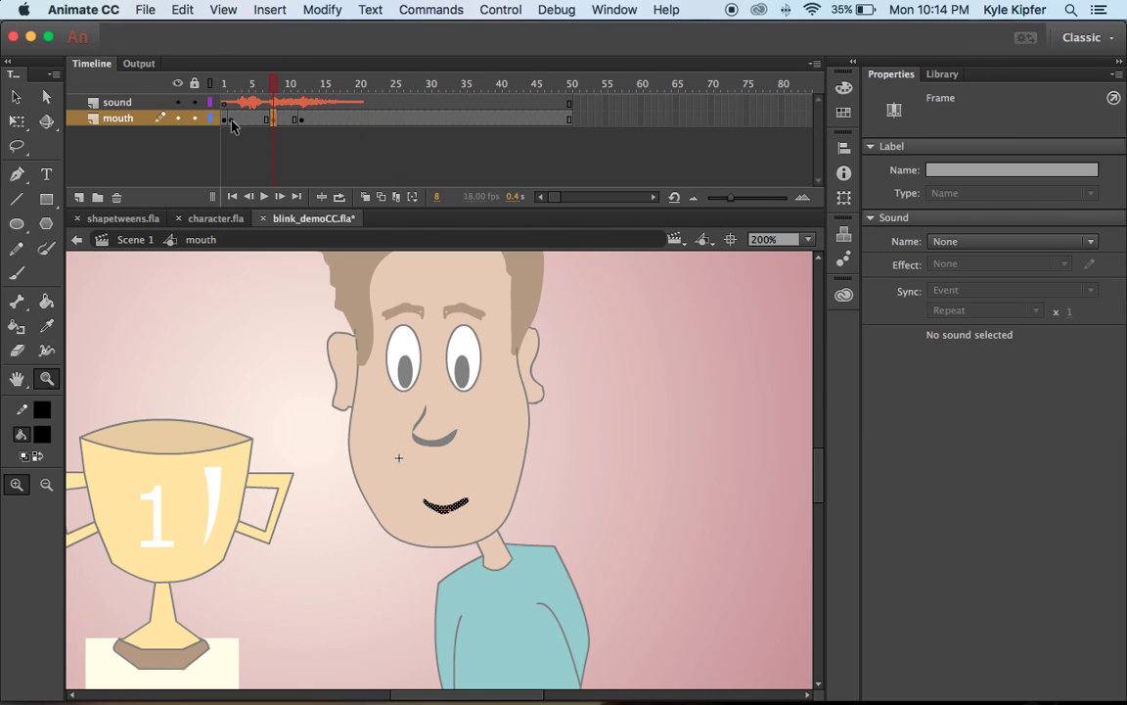
left_click(226, 119)
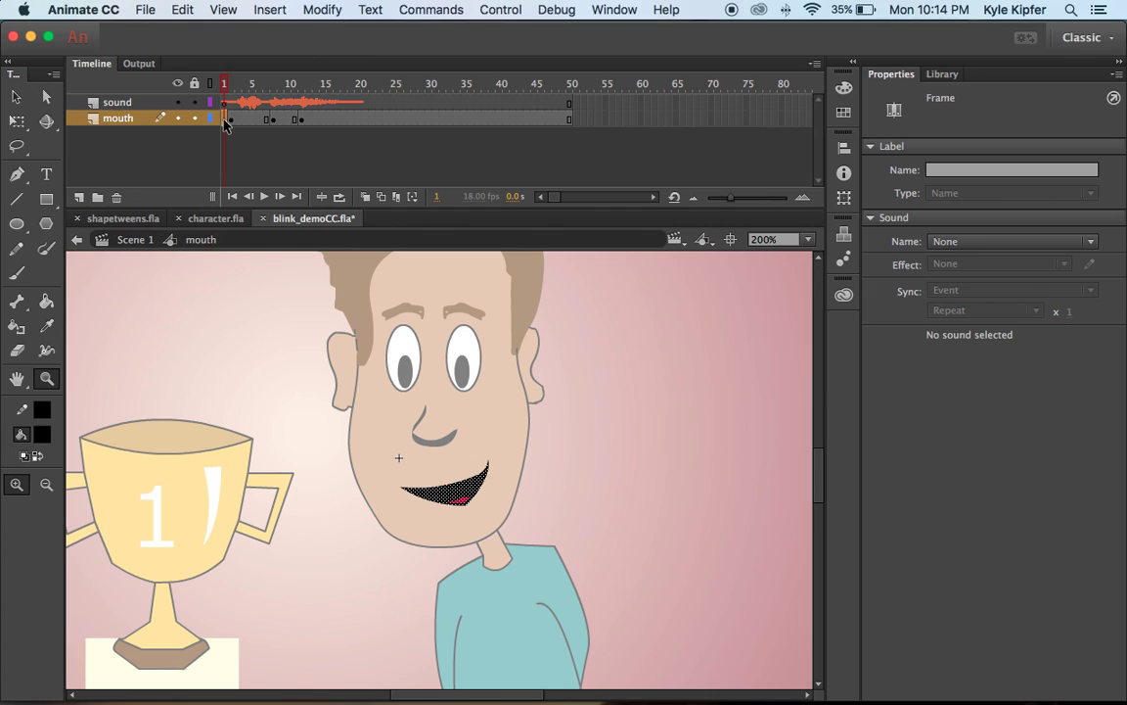
left_click(365, 118)
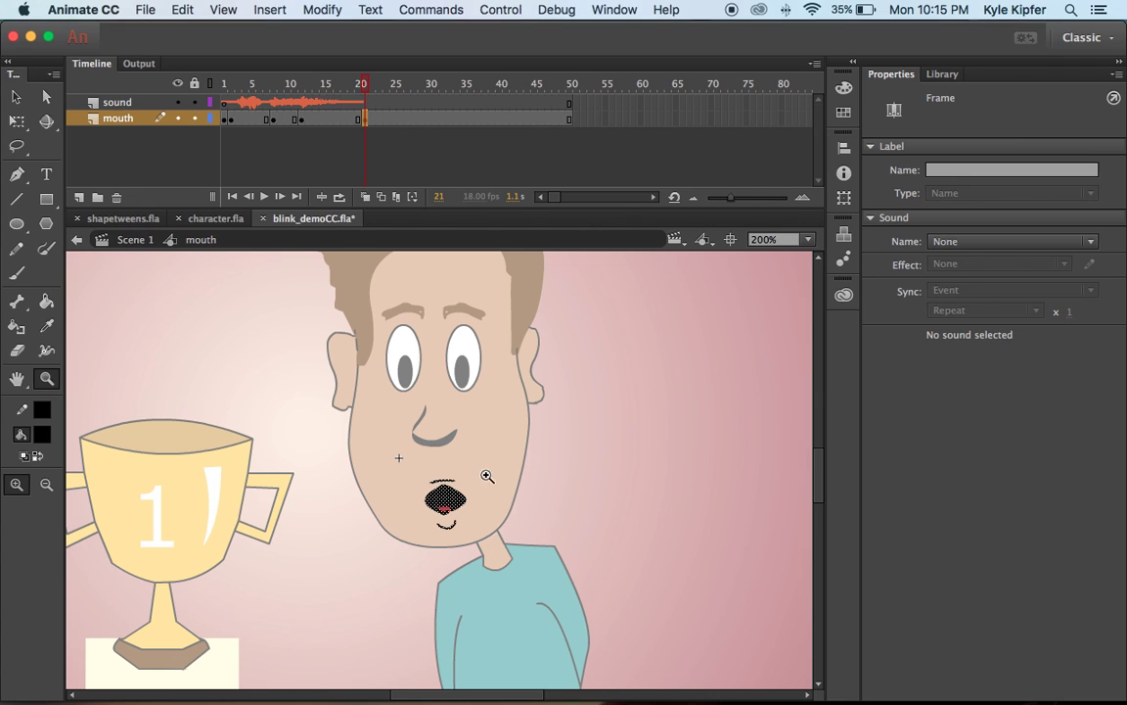
key("Delete")
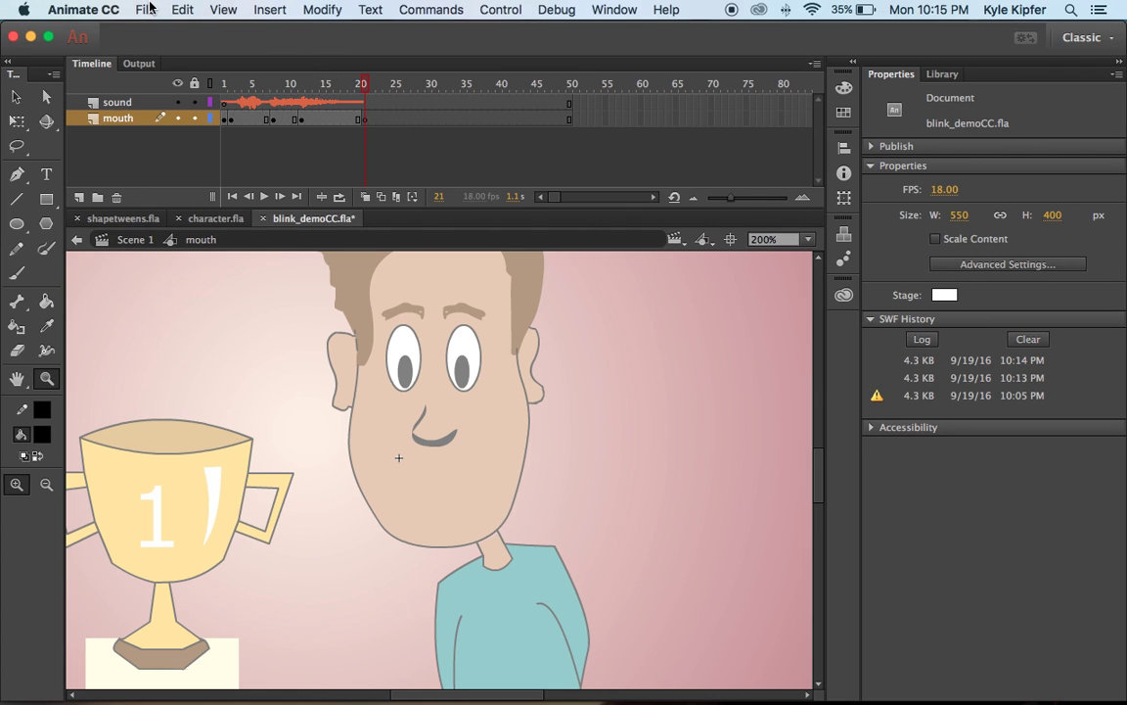
left_click(179, 9)
left_click(222, 124)
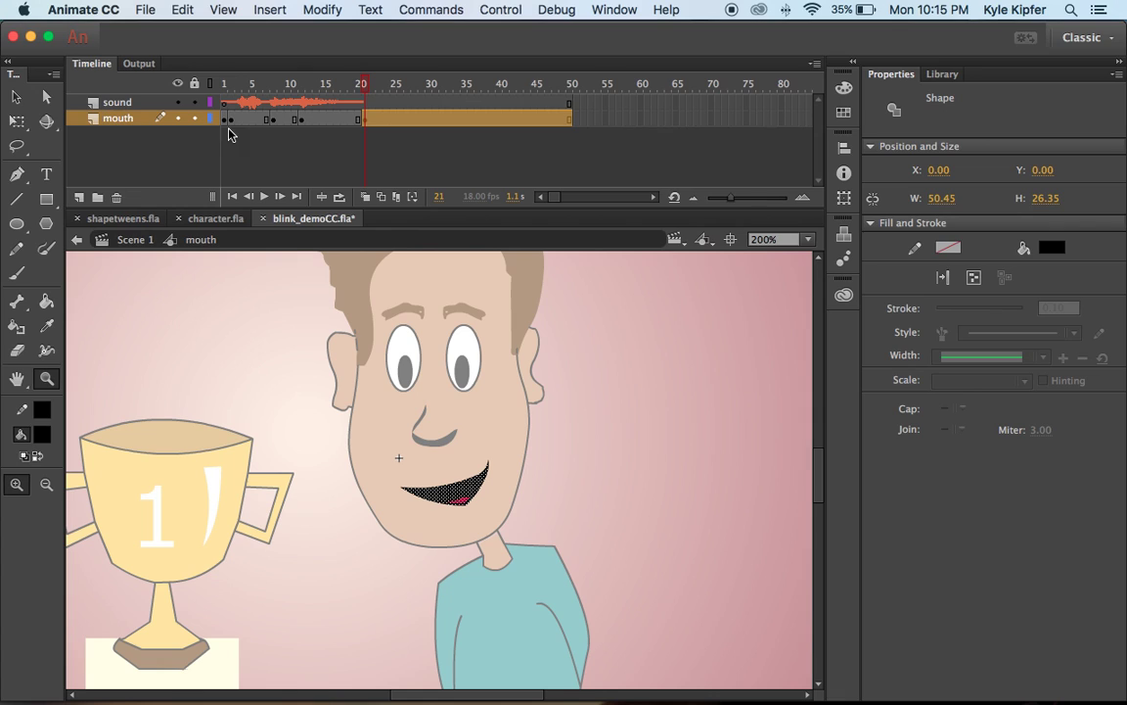
left_click_drag(361, 87, 174, 78)
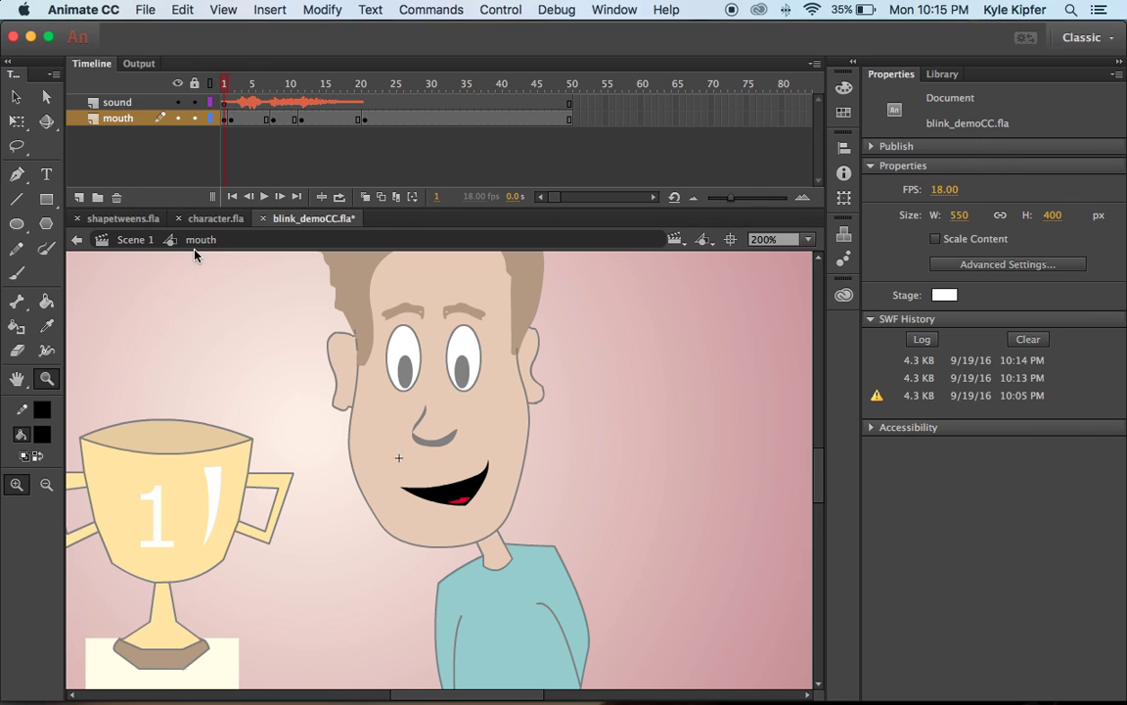
Return to the Scene 1 timeline and select frame 40 on the mouth layer
left_click(143, 245)
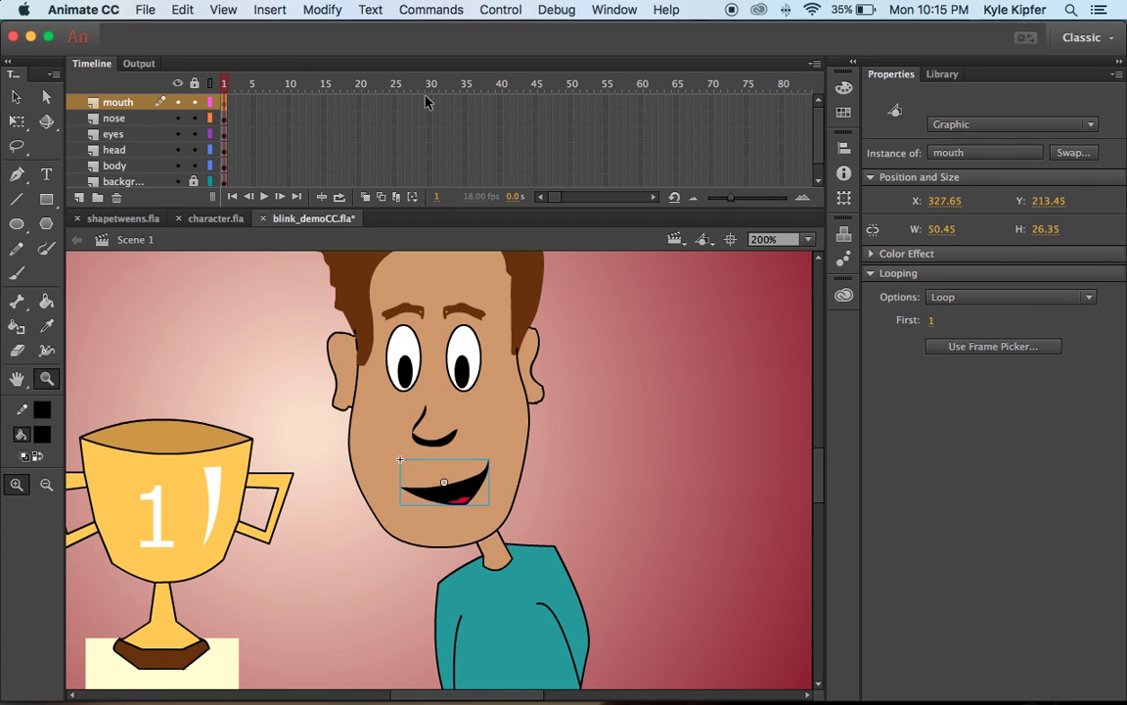
left_click(500, 102)
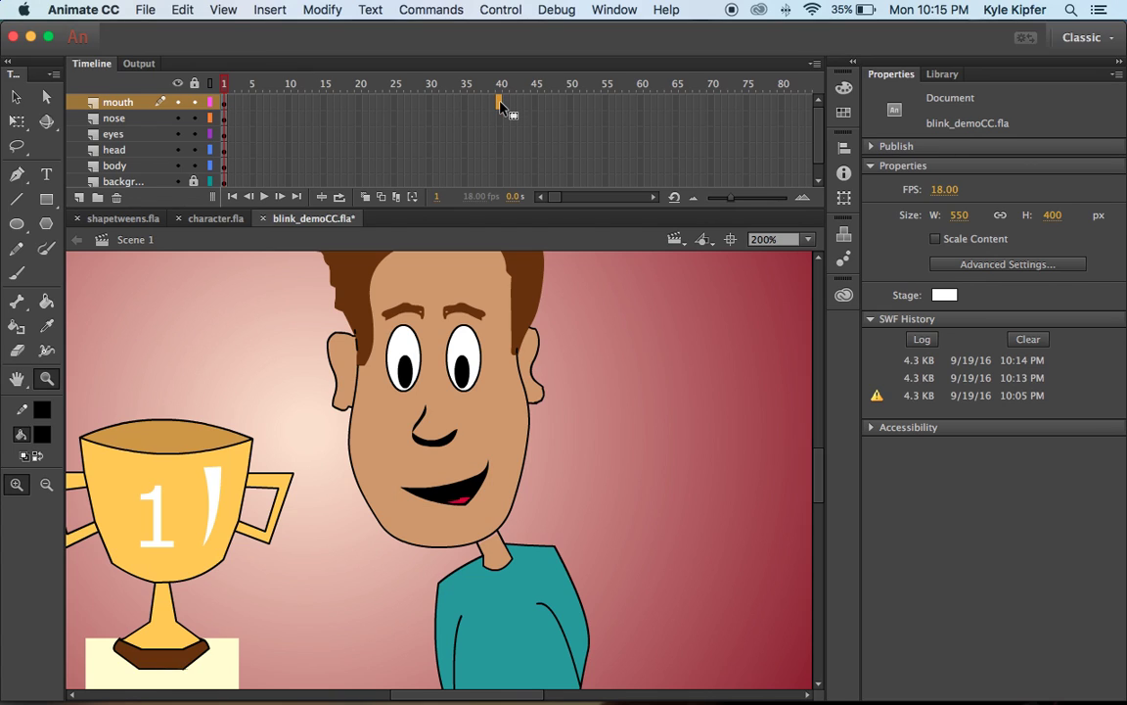
scroll(504, 147, "right", 10)
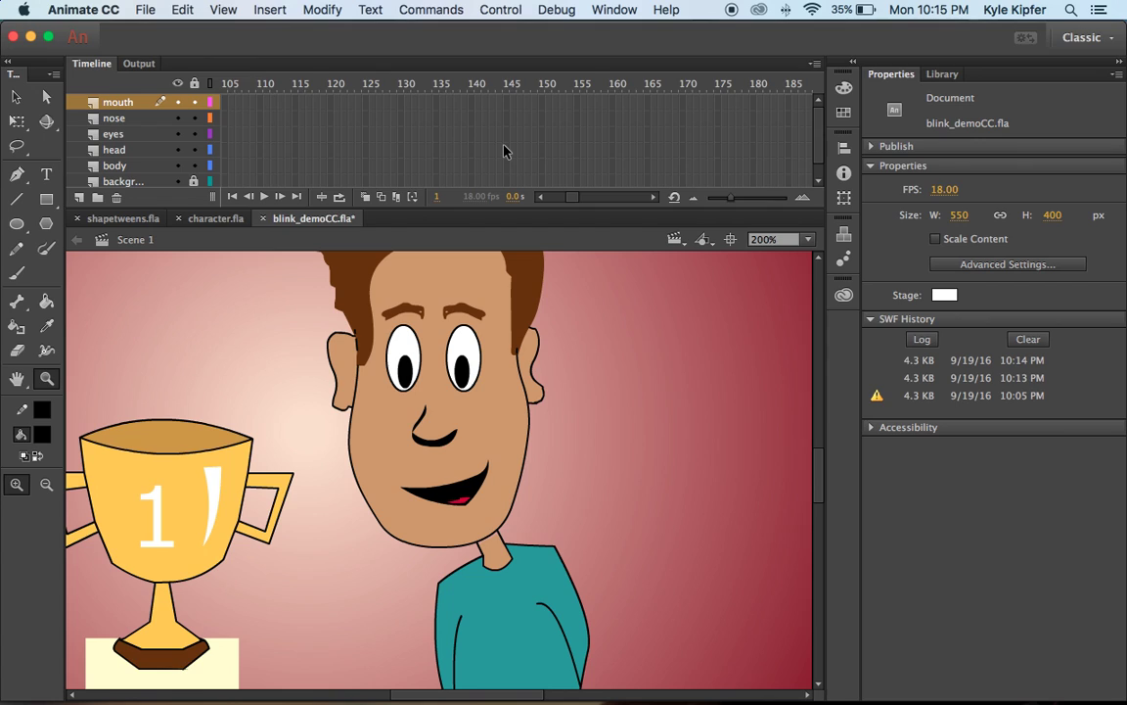
scroll(504, 152, "left", 10)
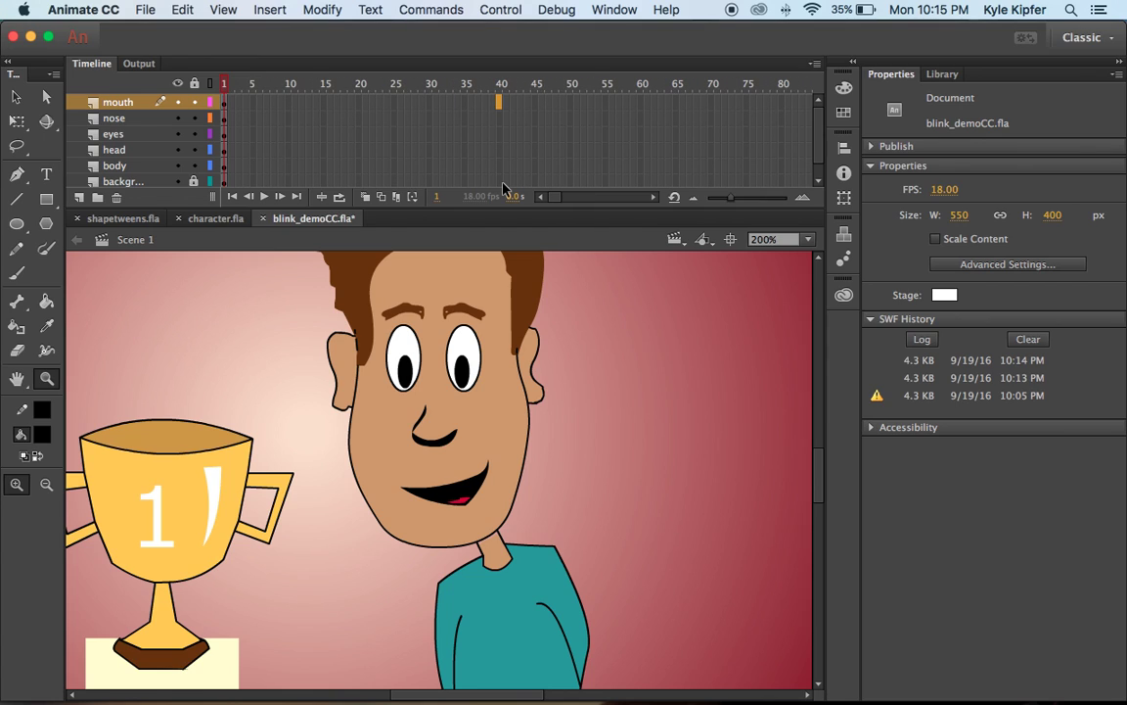
Extend the frame 40 selection down through the background layer so every layer reaches frame 40
left_click(498, 119, "shift")
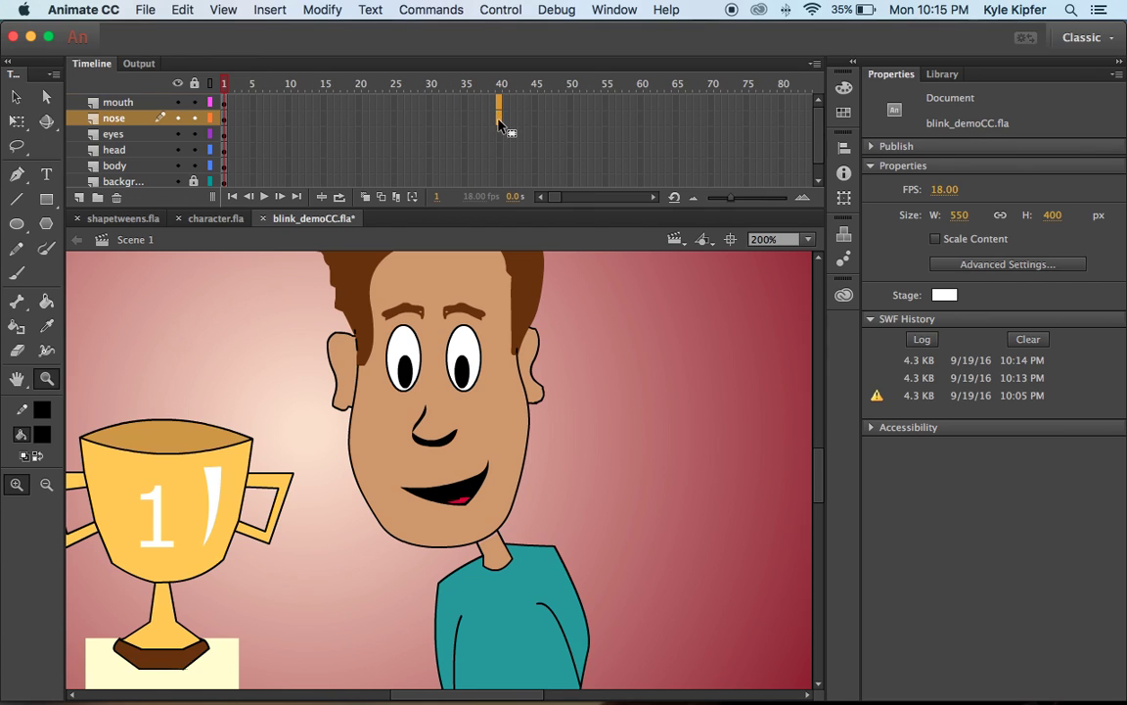
left_click(498, 134, "shift")
left_click(498, 150, "shift")
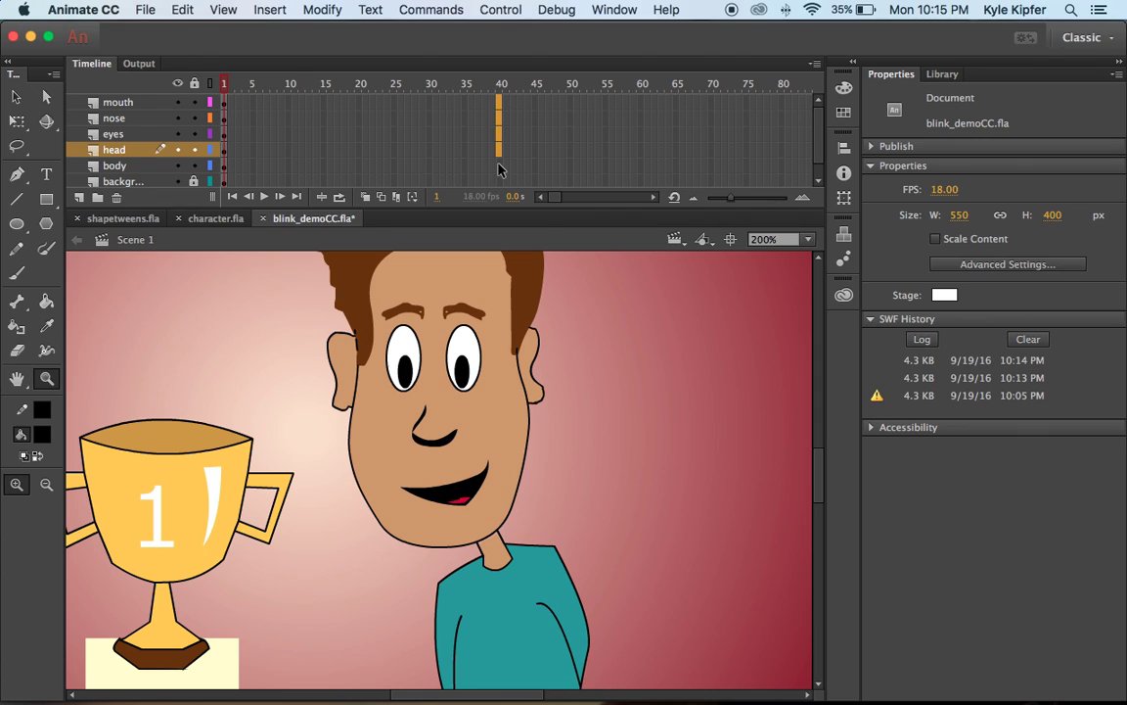
left_click(498, 165, "shift")
left_click(500, 178, "shift")
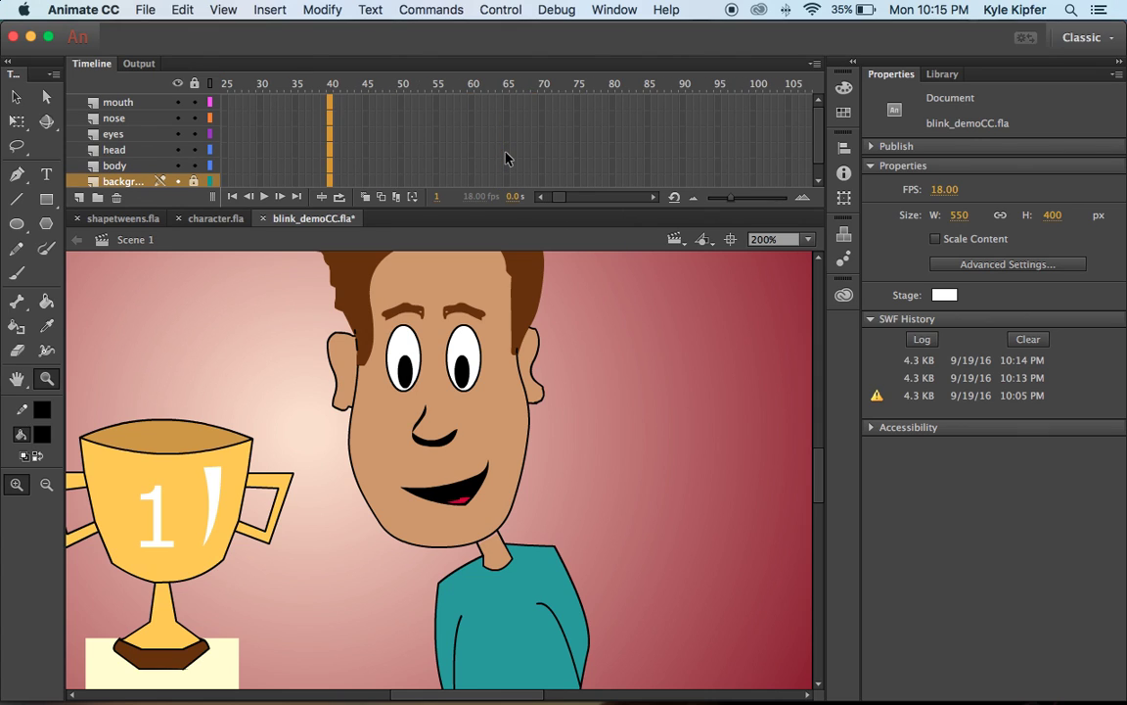
left_click(493, 169)
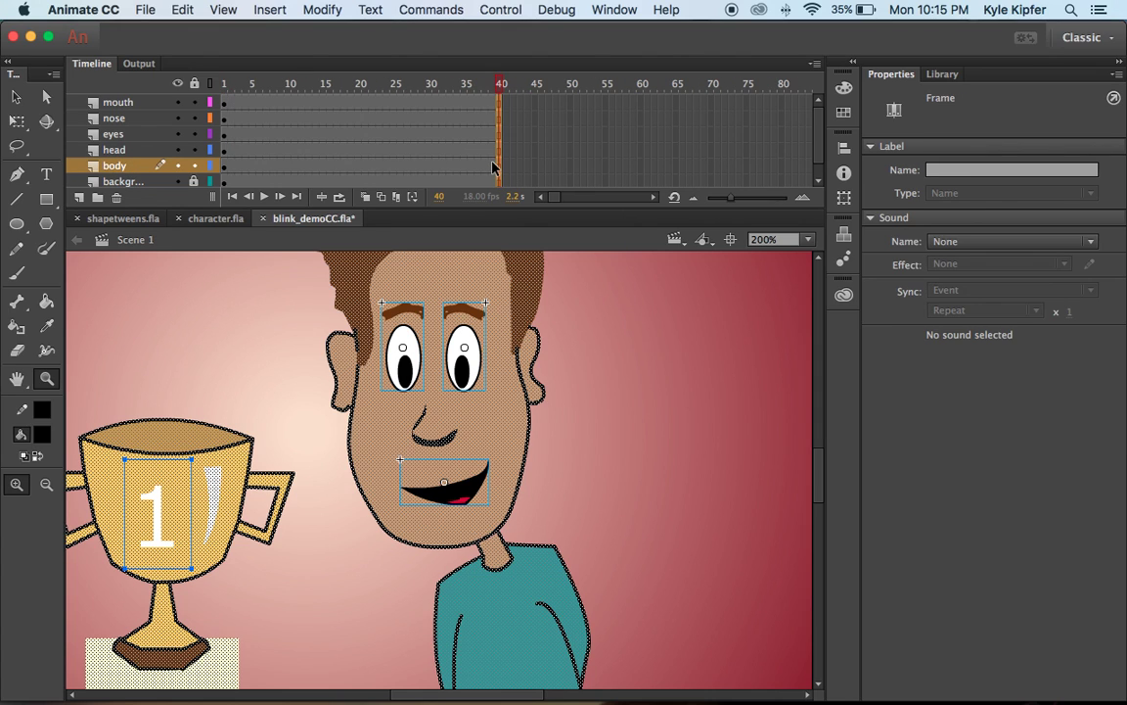
scroll(494, 168, "down", 1)
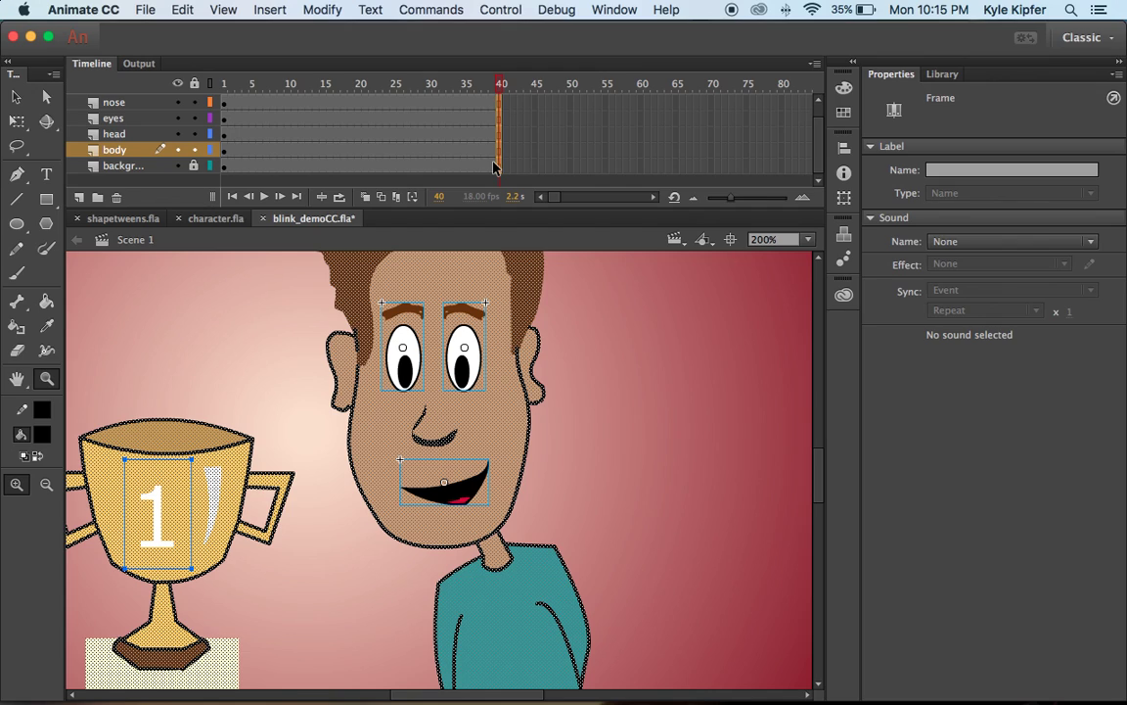
scroll(493, 168, "up", 1)
left_click(495, 105)
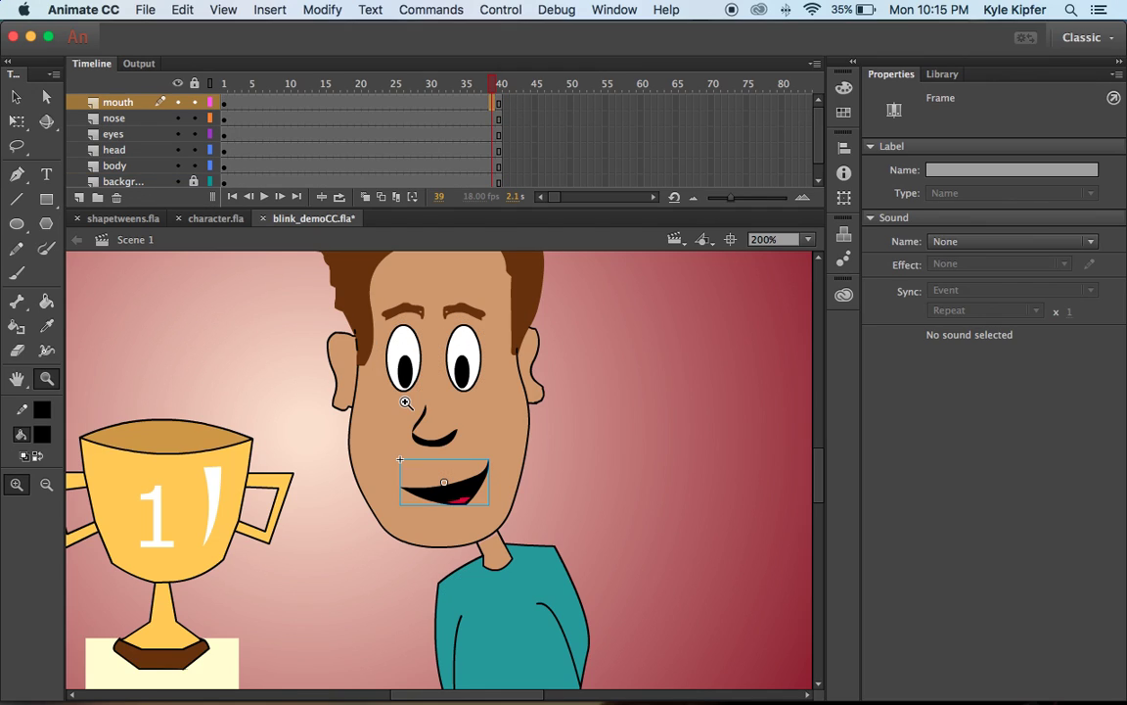
Test the movie, then change the mouth instance from Graphic to Movie Clip and test again
key("super+Return")
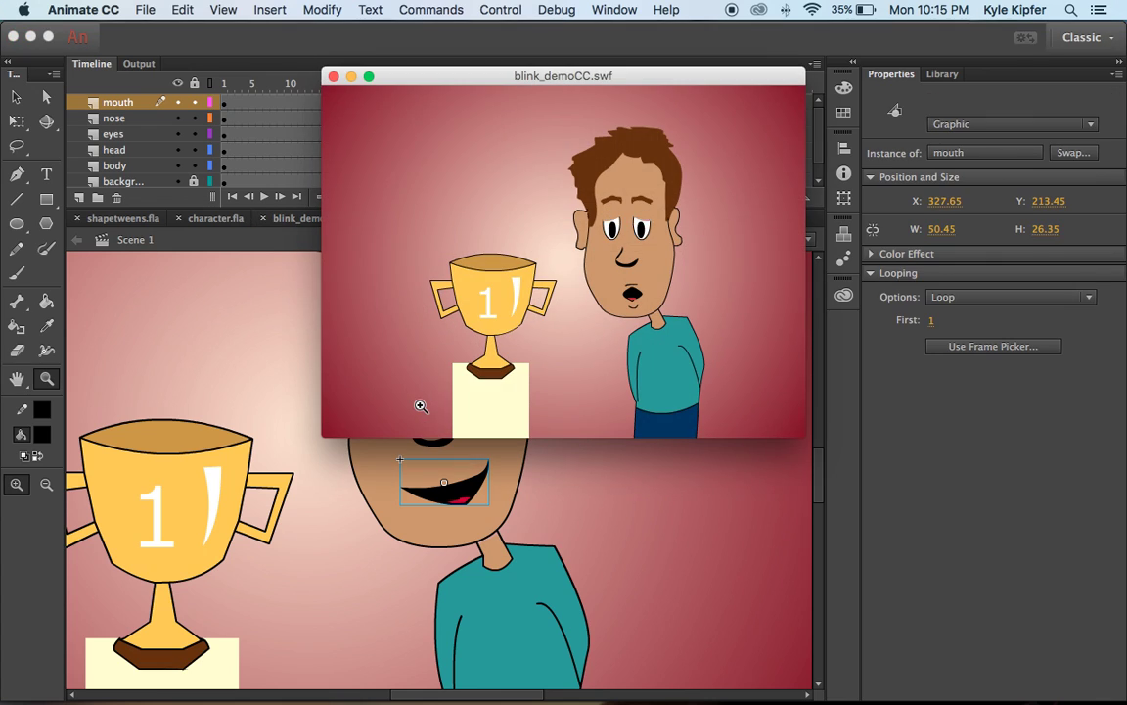
left_click(333, 77)
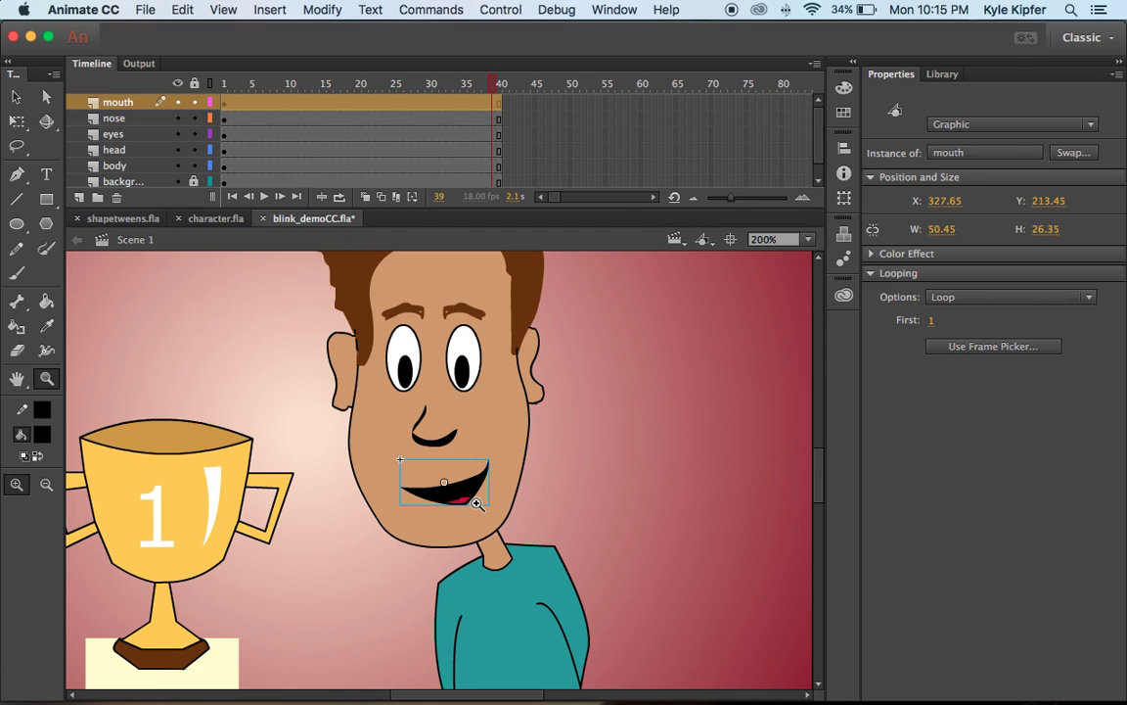
key("v")
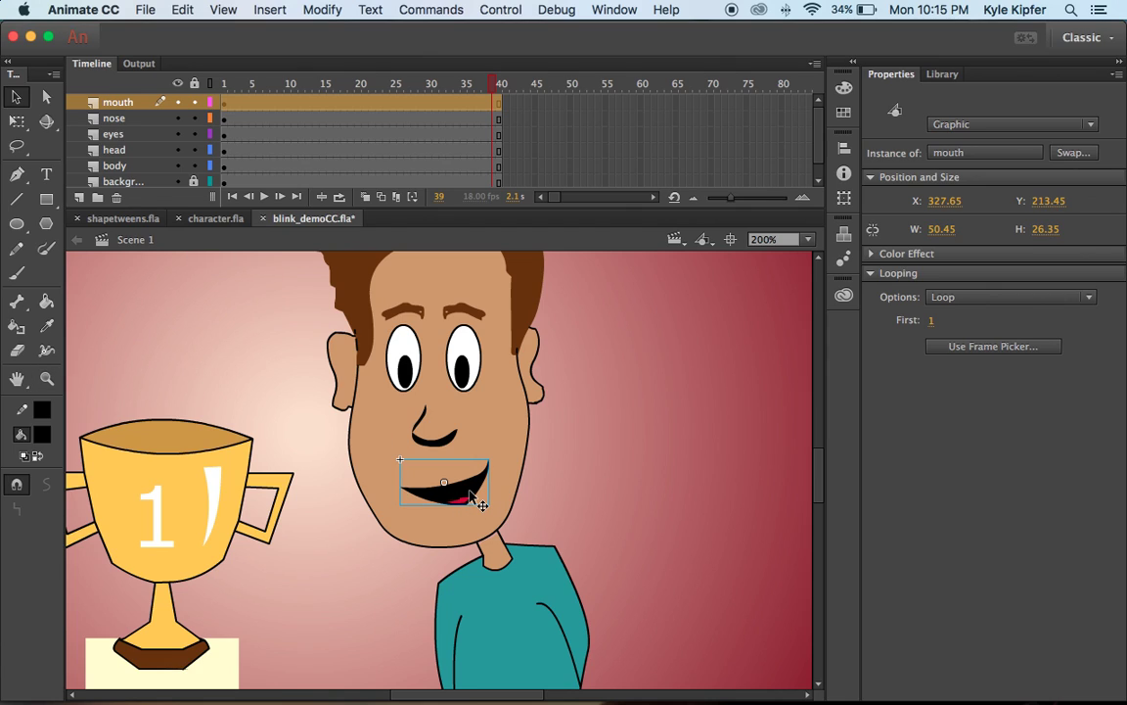
left_click(979, 125)
left_click(984, 142)
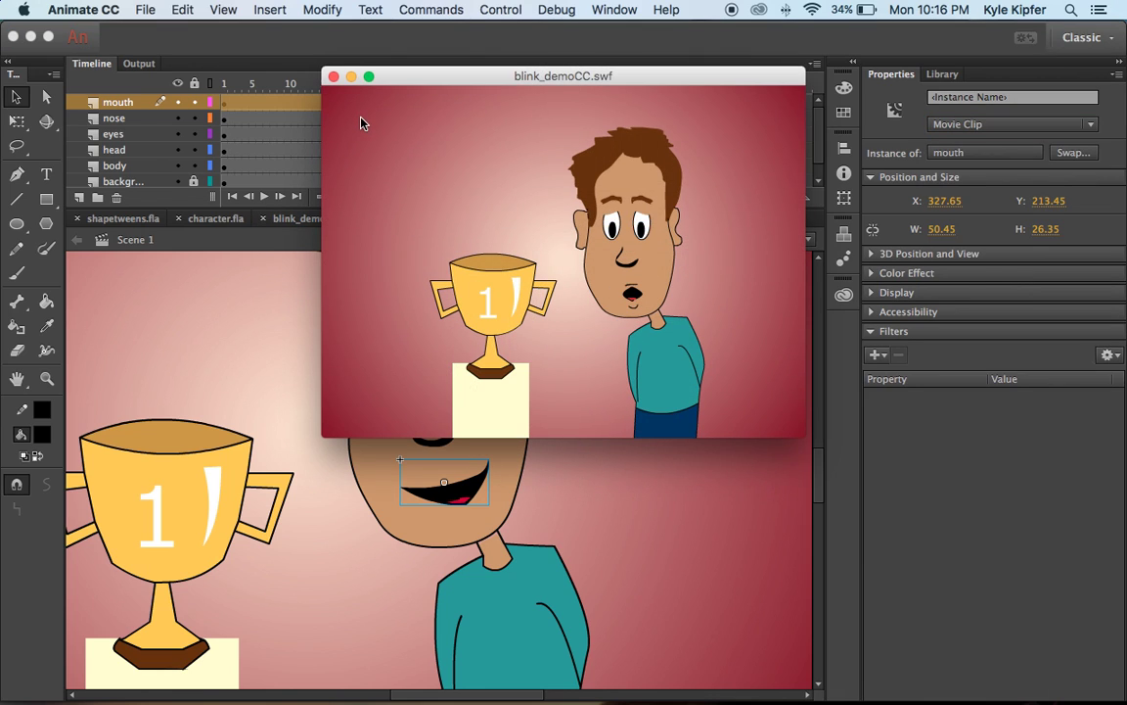
left_click(334, 76)
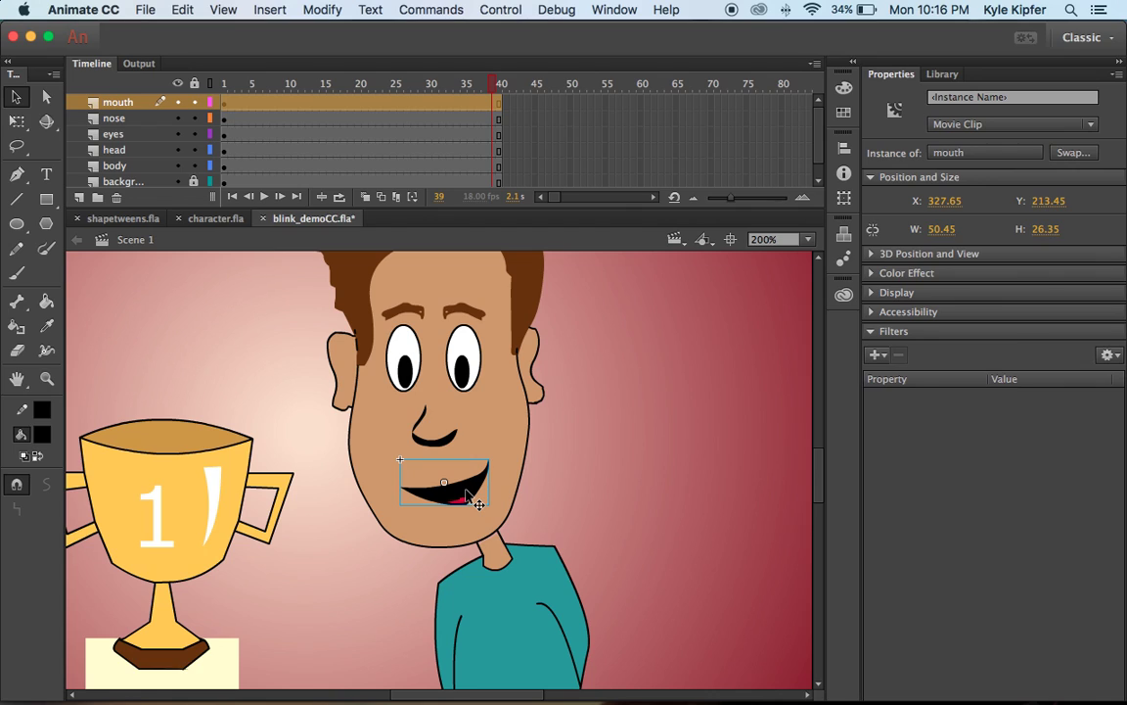
Inside the mouth symbol, change the sound's Sync from Event to Start and run a test movie
double_click(476, 502)
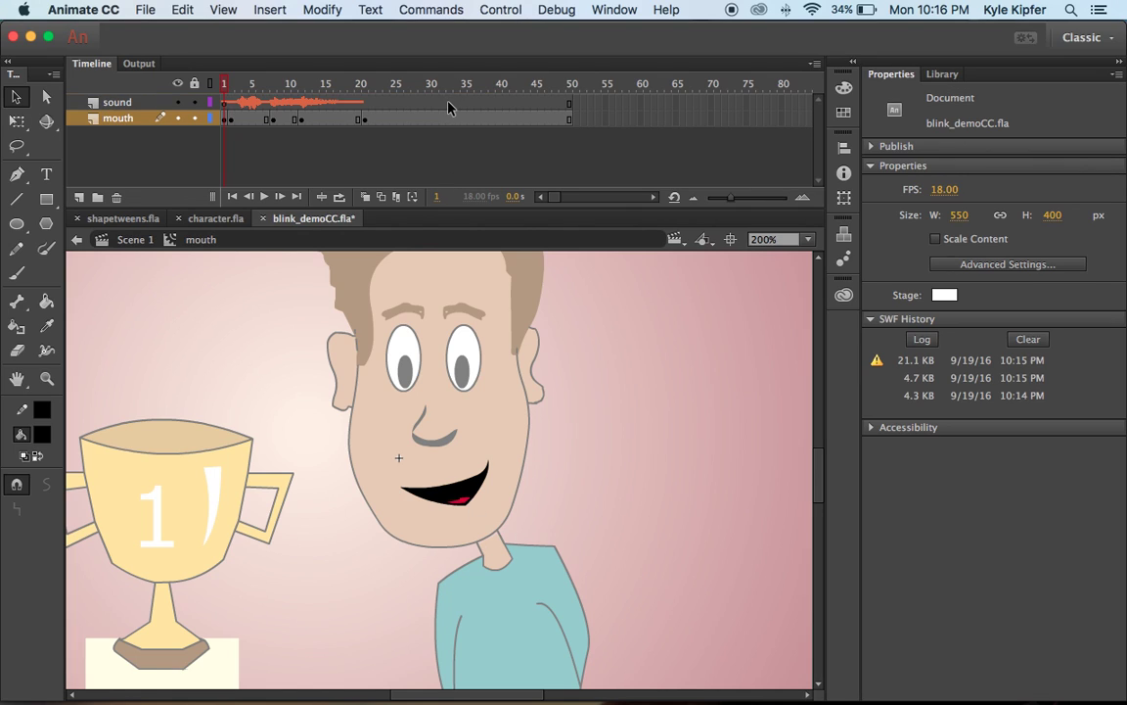
left_click(358, 103)
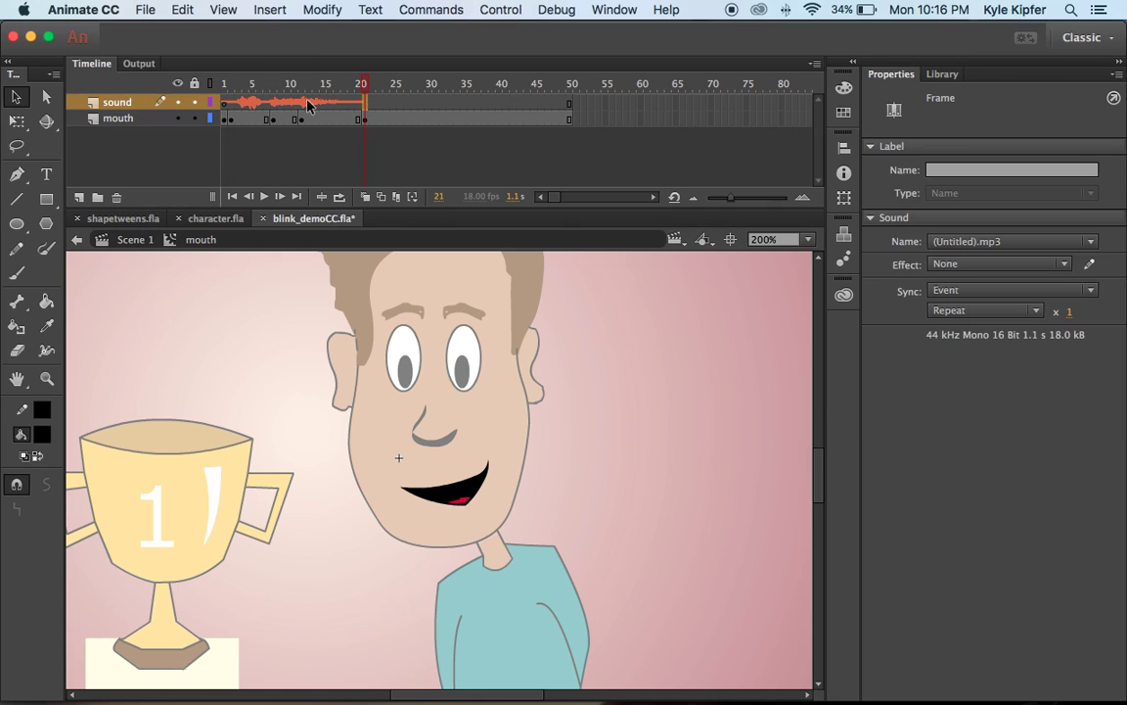
left_click(227, 103)
left_click(1037, 311)
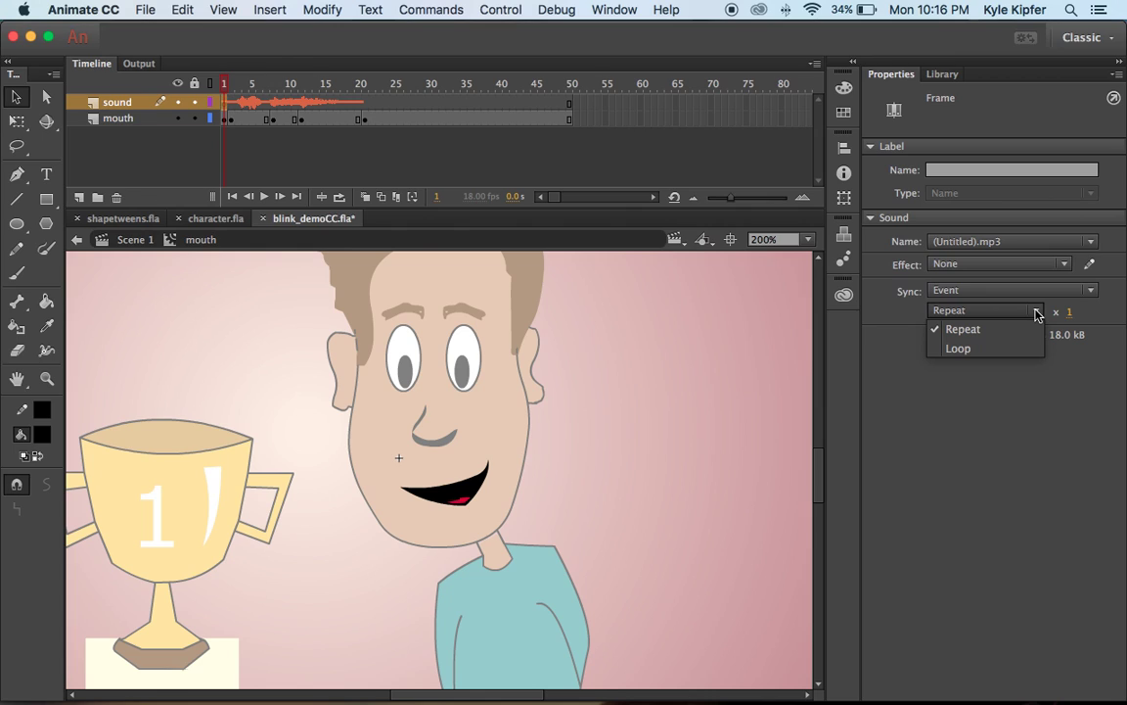
left_click(1036, 311)
left_click(1090, 291)
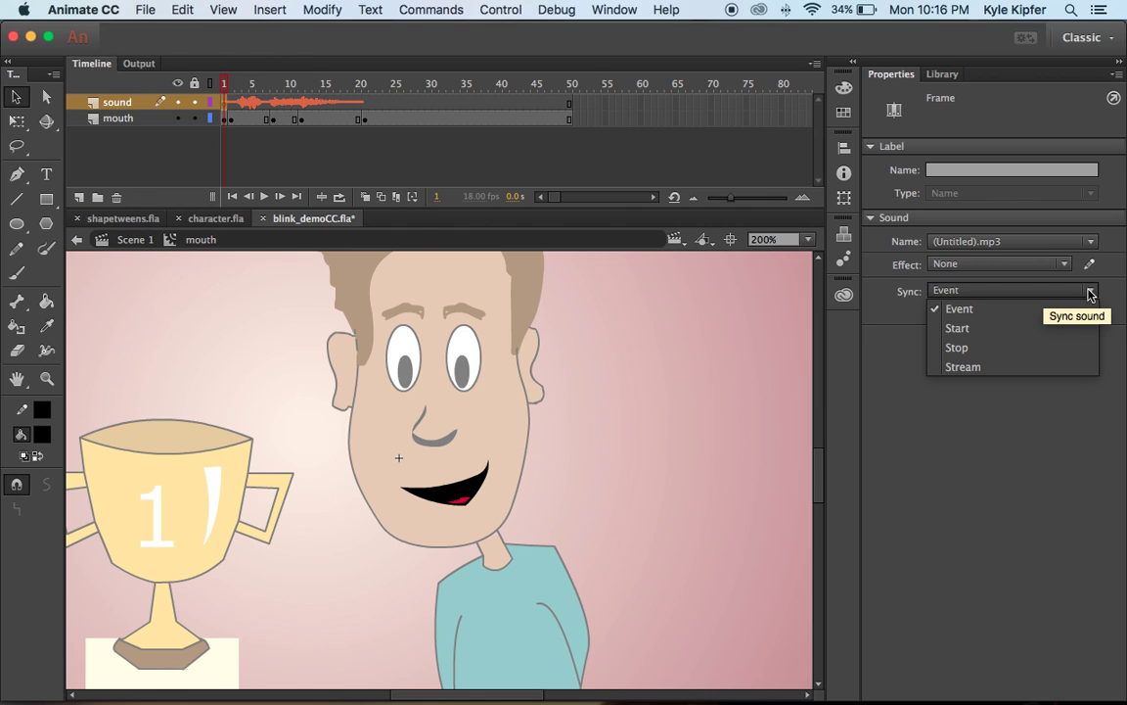
left_click(968, 331)
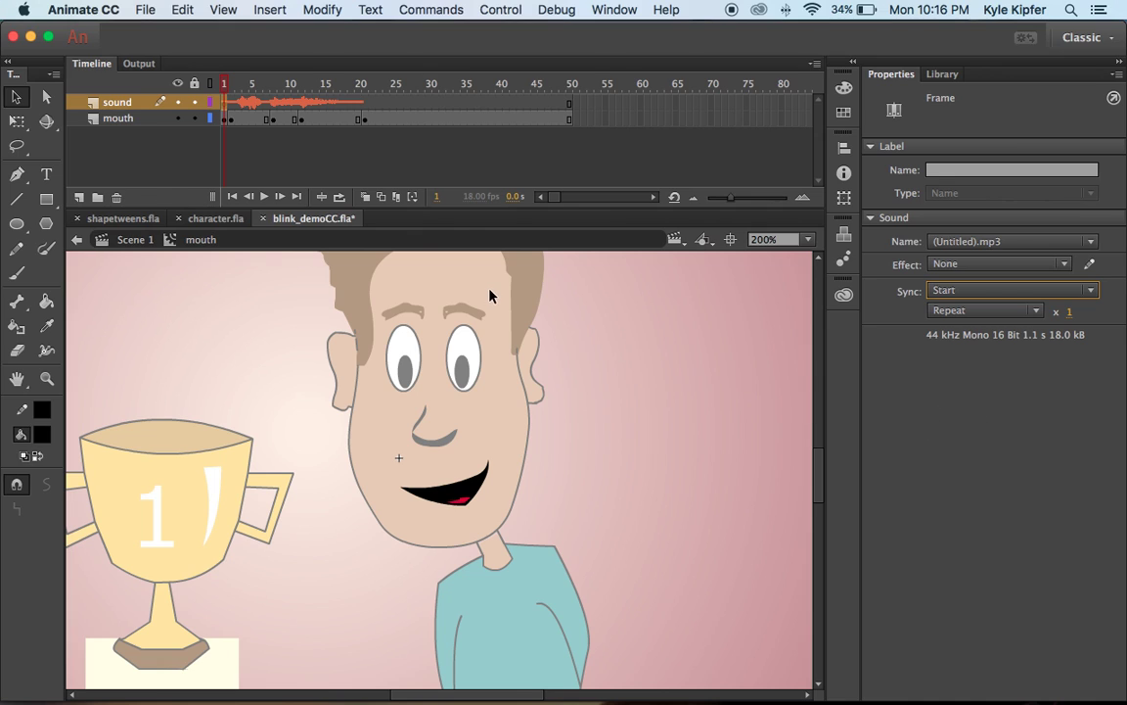
key("super+Return")
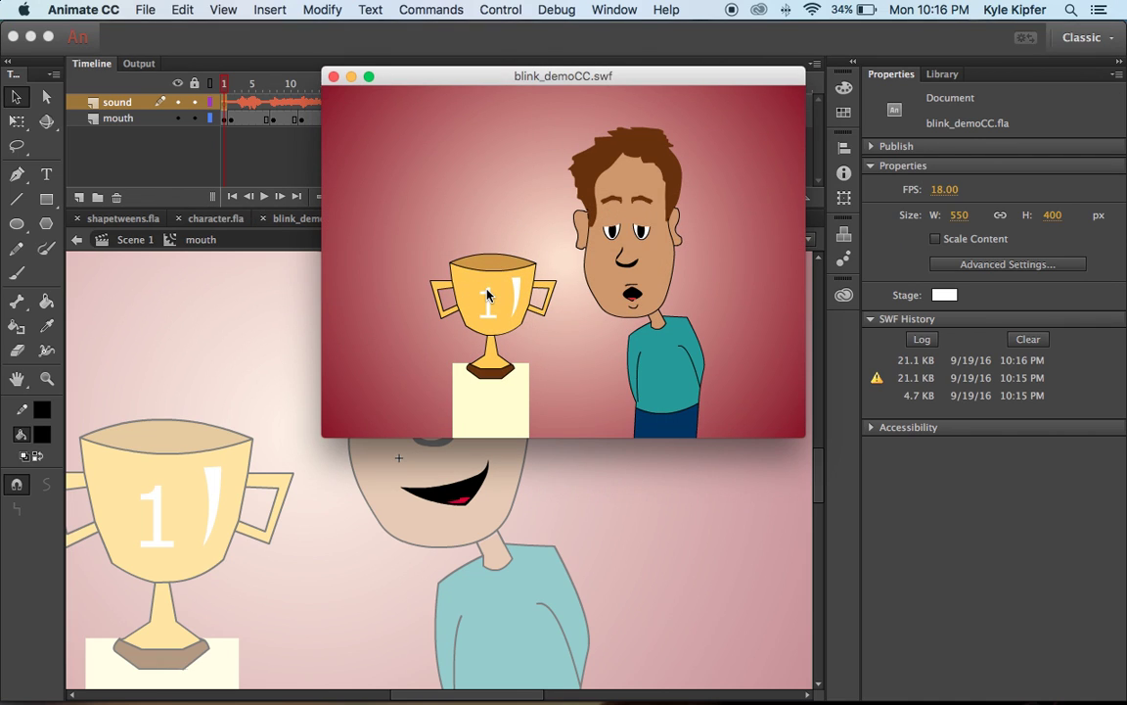
left_click(334, 78)
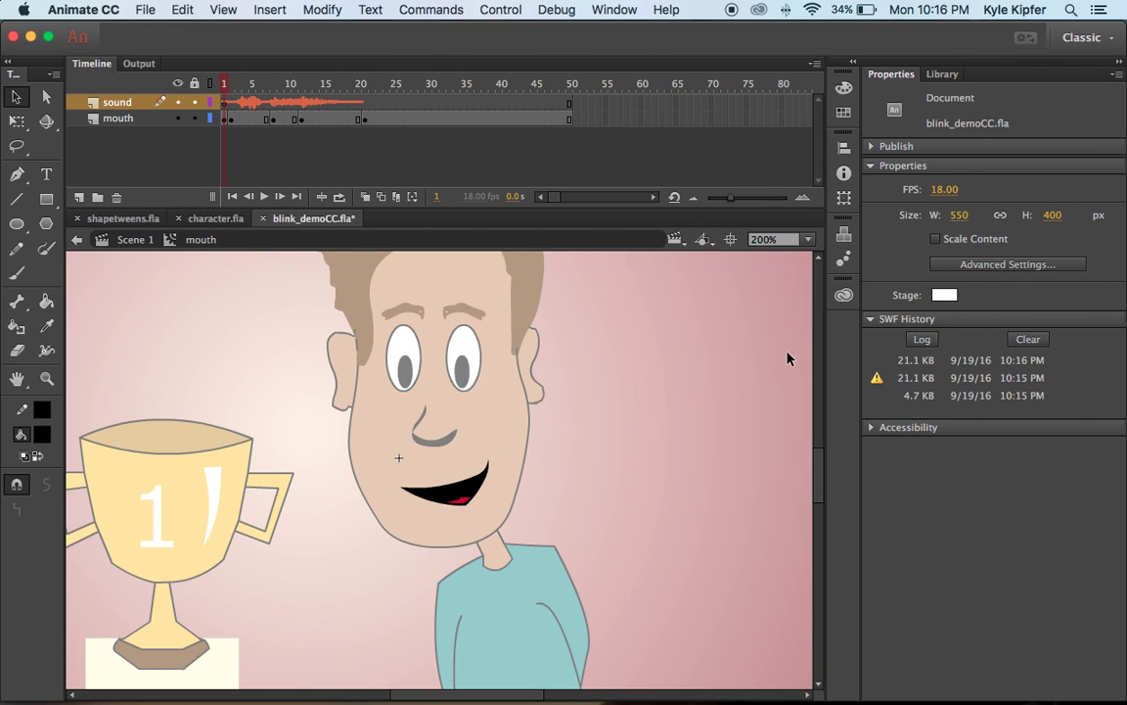
Check the mouth's frame 21 keyframe against frames 1 and 14, then exit the symbol to Scene 1
left_click(363, 118)
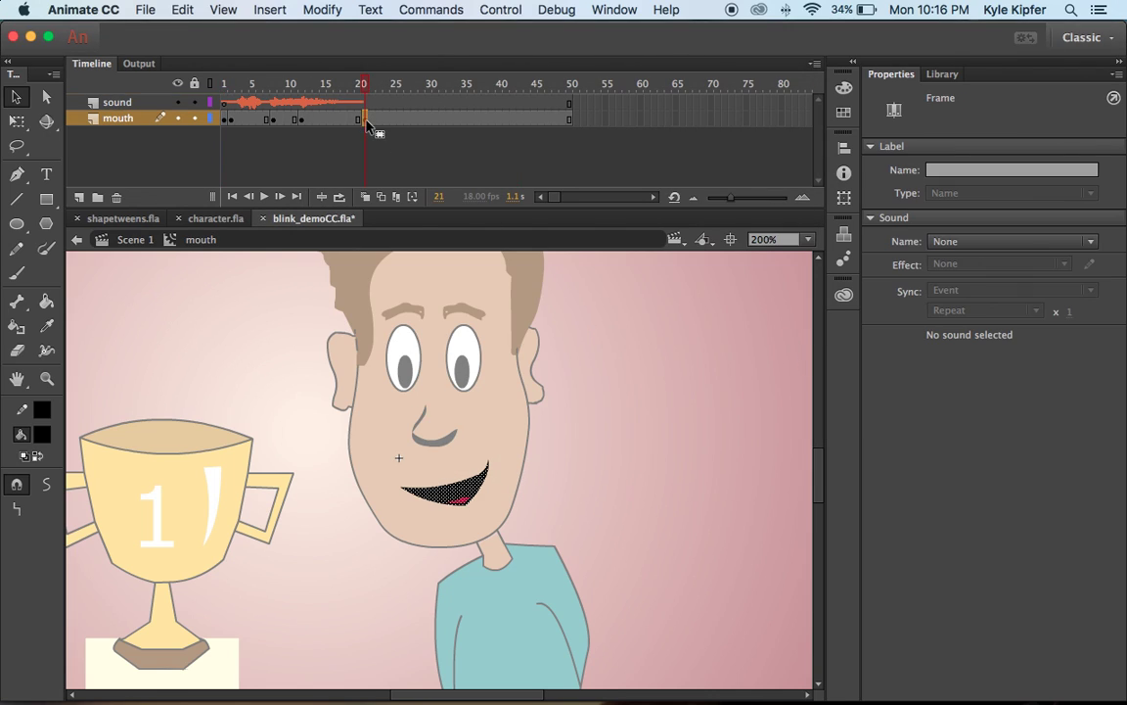
left_click_drag(365, 84, 183, 71)
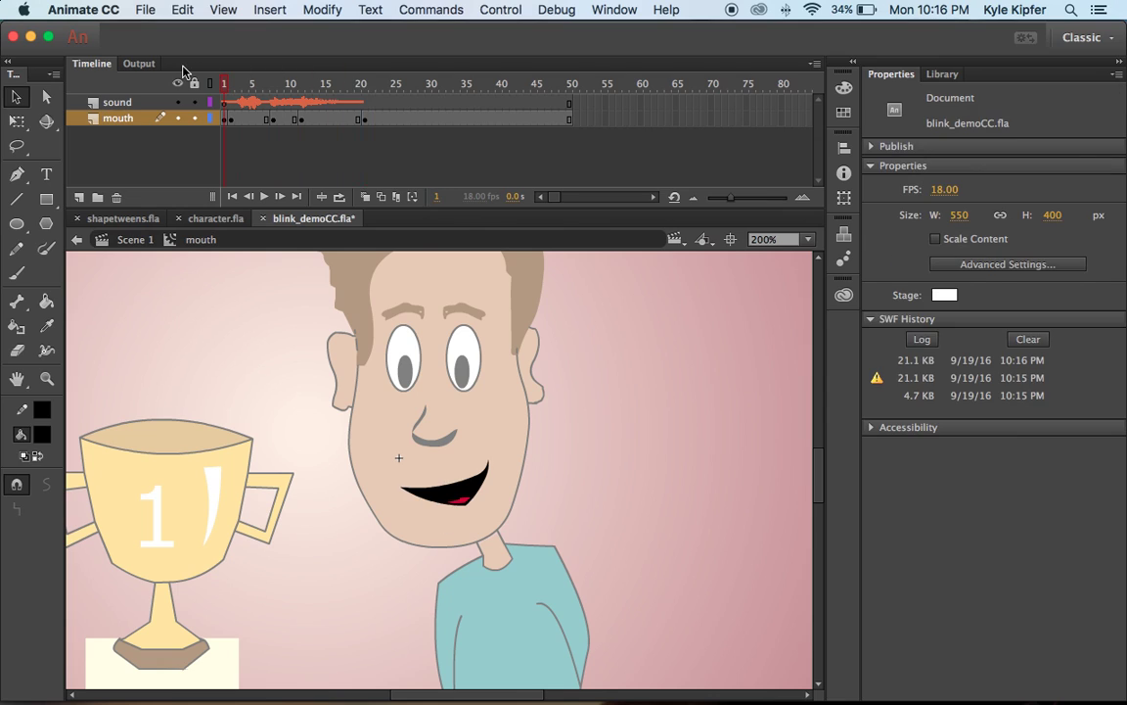
left_click(363, 118)
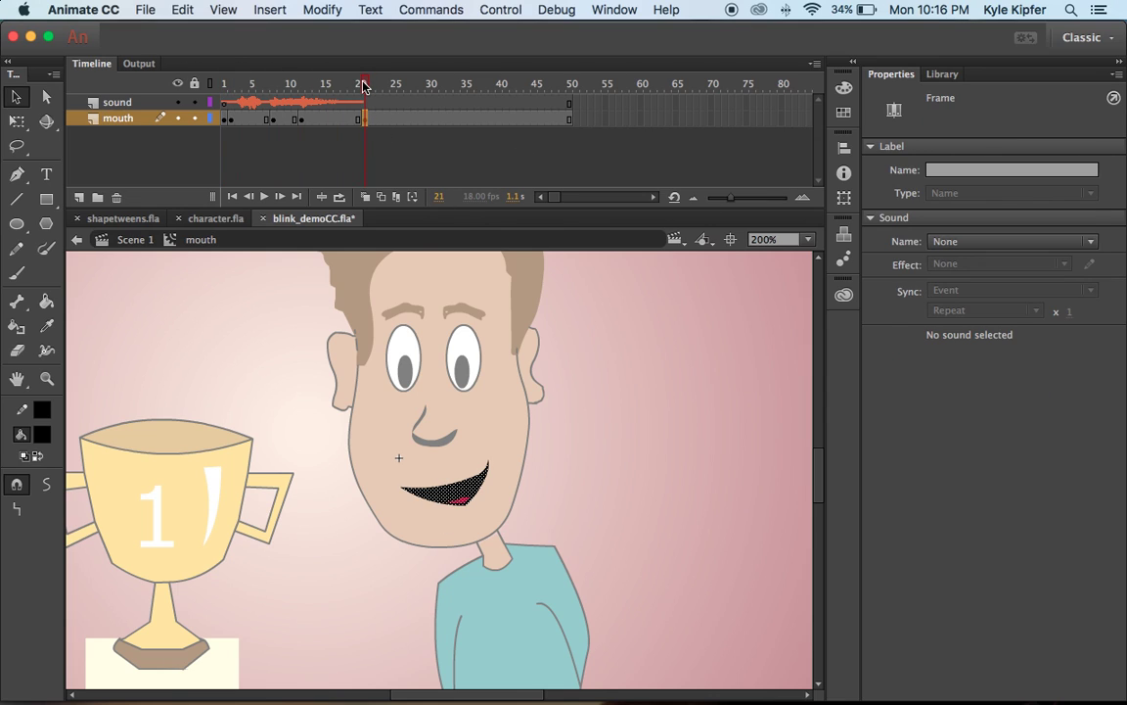
left_click_drag(364, 84, 195, 75)
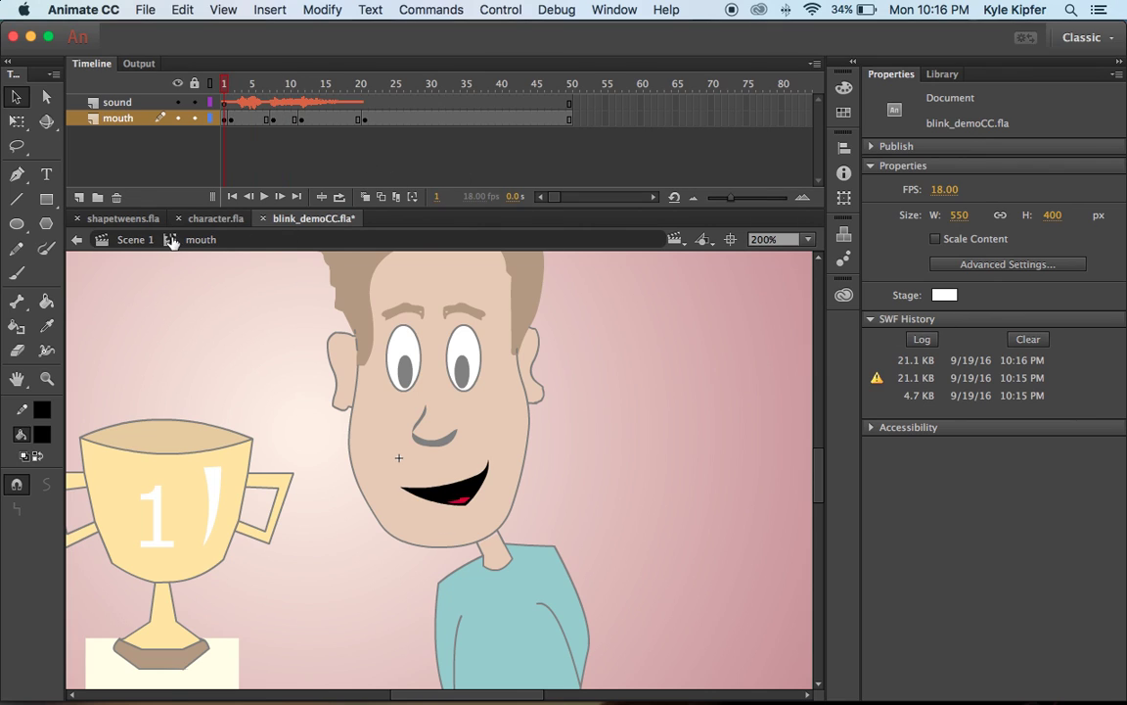
left_click(135, 240)
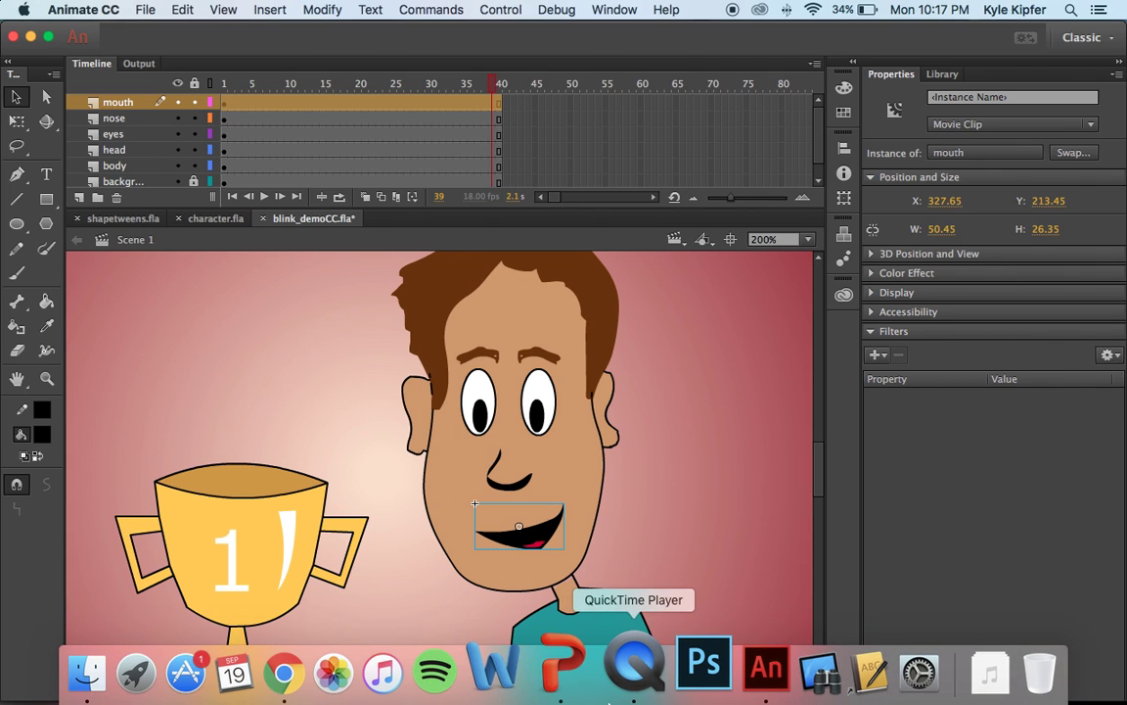
right_click(609, 698)
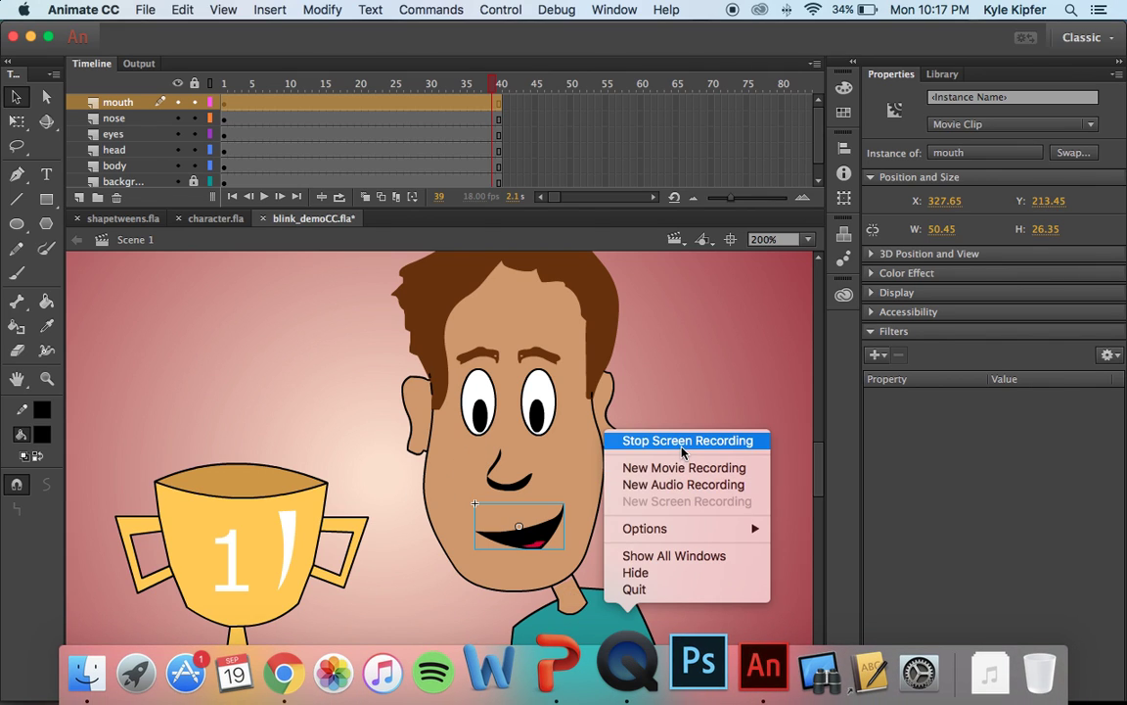